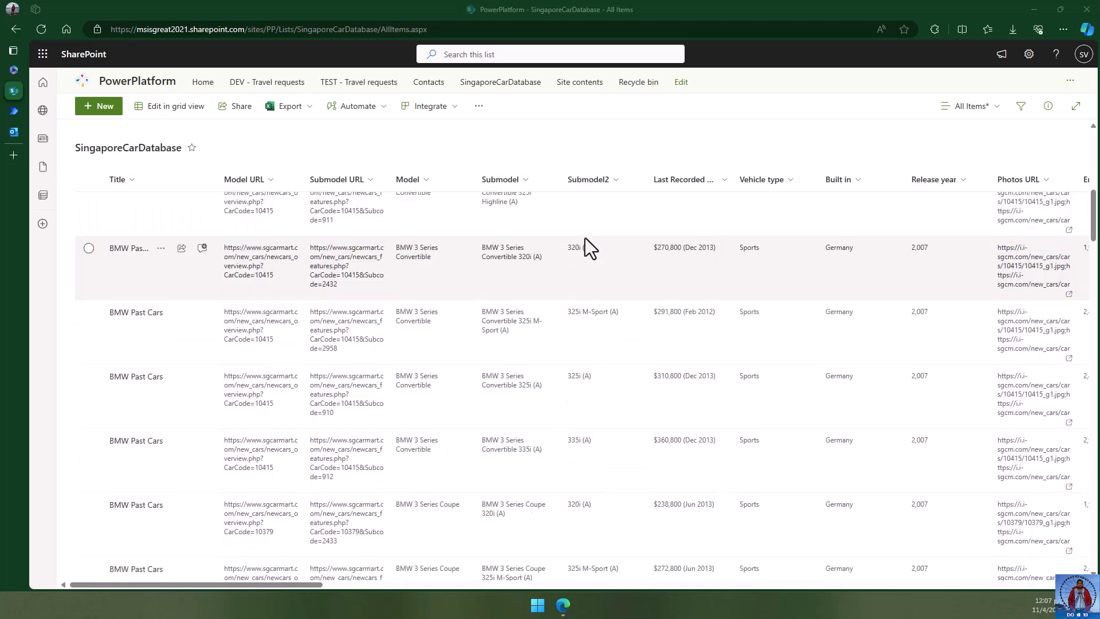
- Scroll the SingaporeCarDatabase list to the top and across until the Vehicle type column shows
scroll(185, 233, "up", 10)
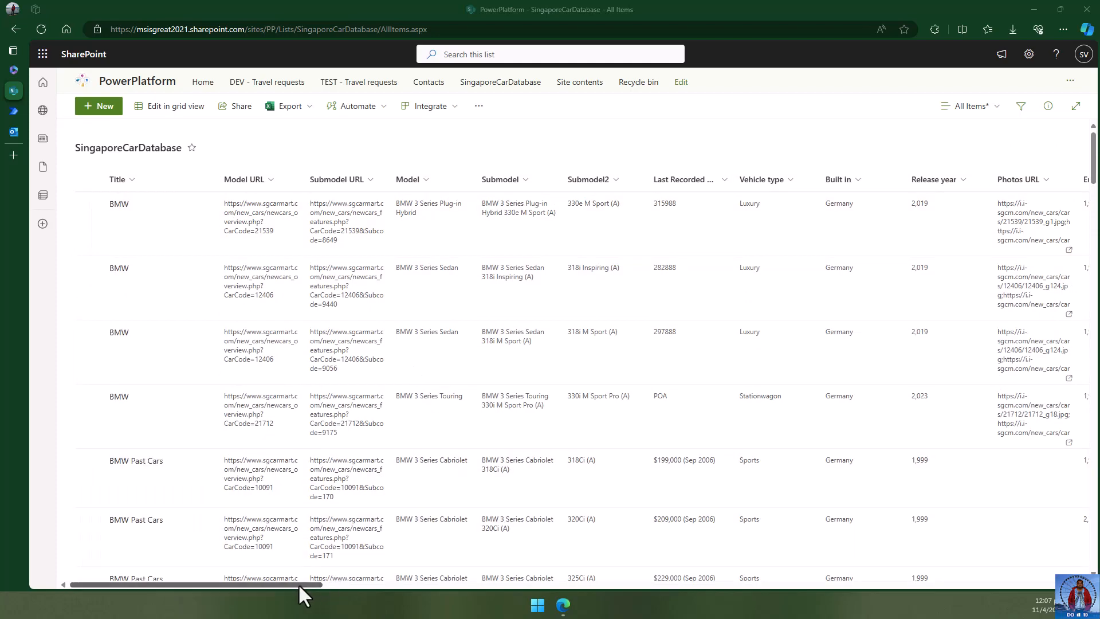
left_click_drag(299, 584, 232, 579)
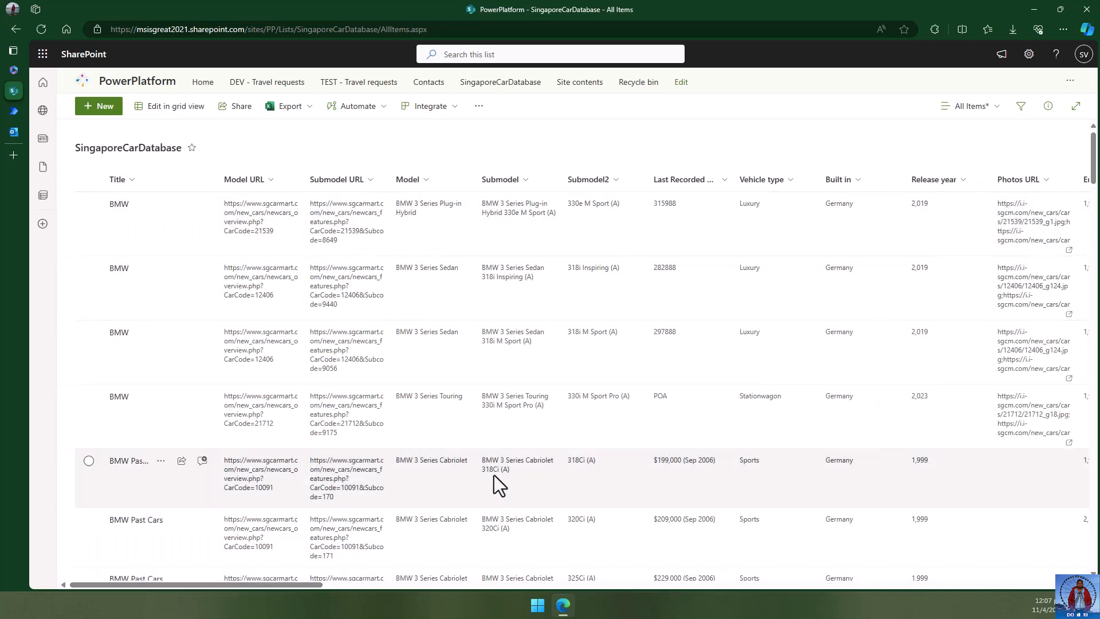
left_click_drag(307, 580, 404, 583)
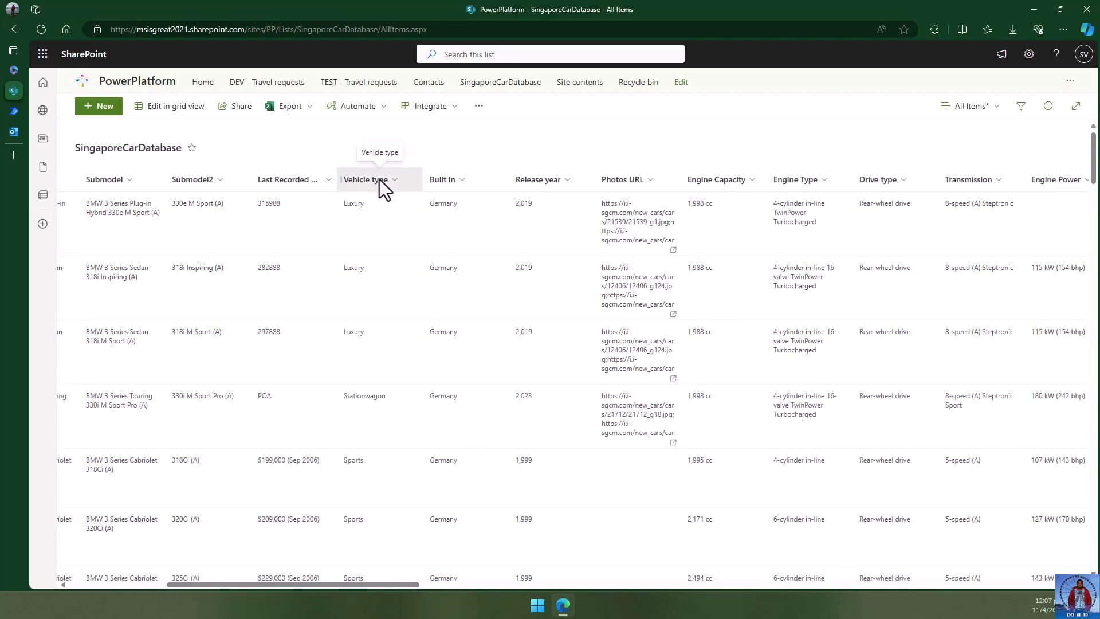
left_click(379, 180)
left_click(385, 245)
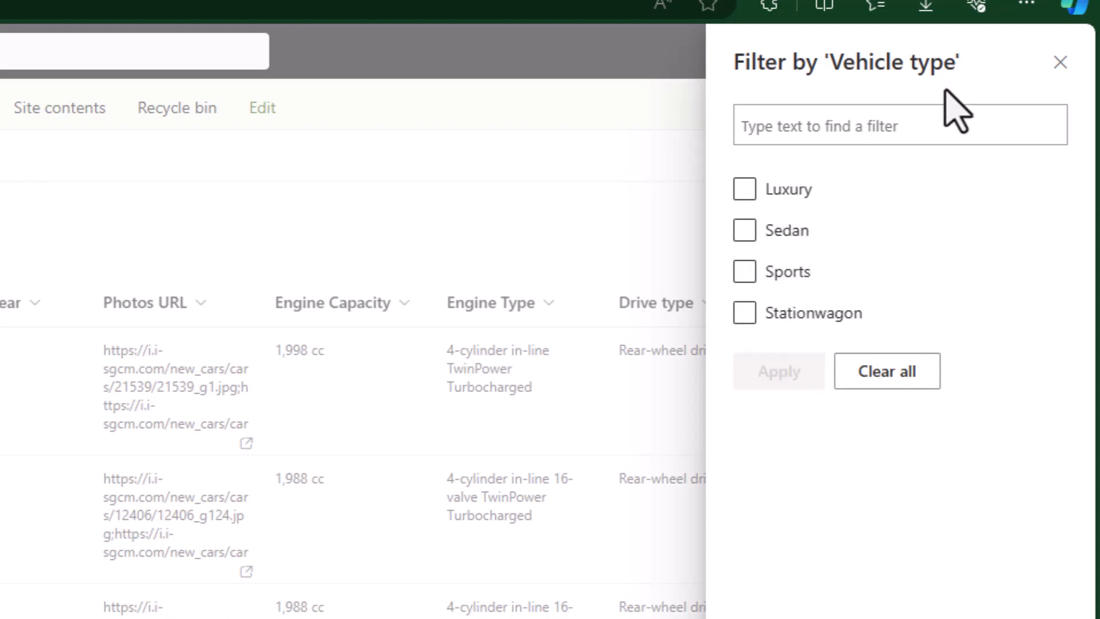
left_click(1060, 63)
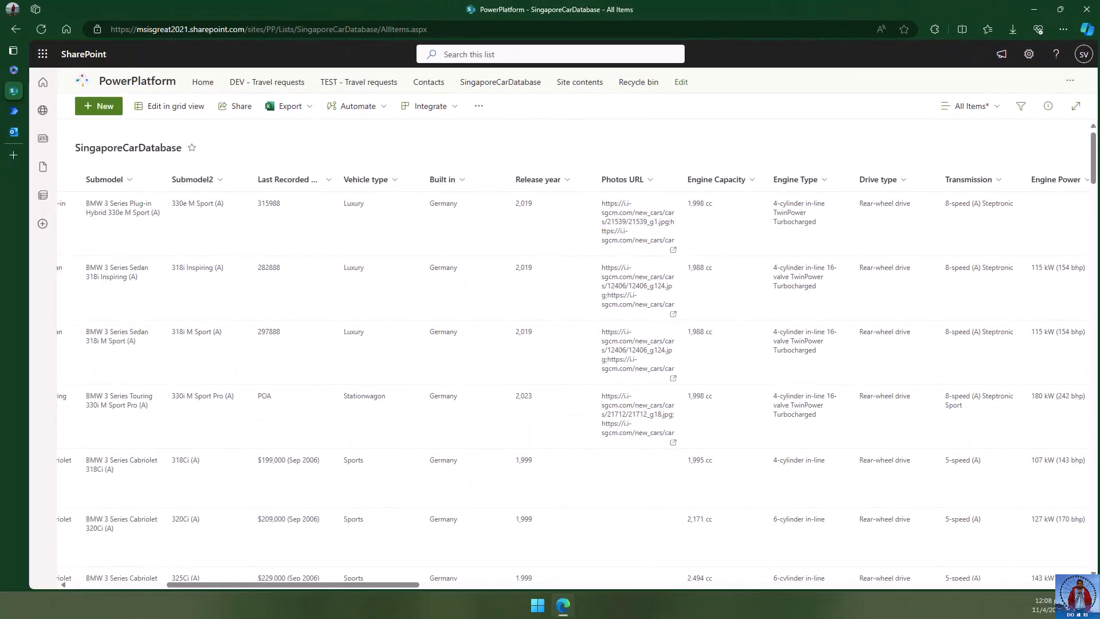
- In the GroupBy Vehicle flow, insert a SharePoint Get items action after the manual trigger
left_click(14, 111)
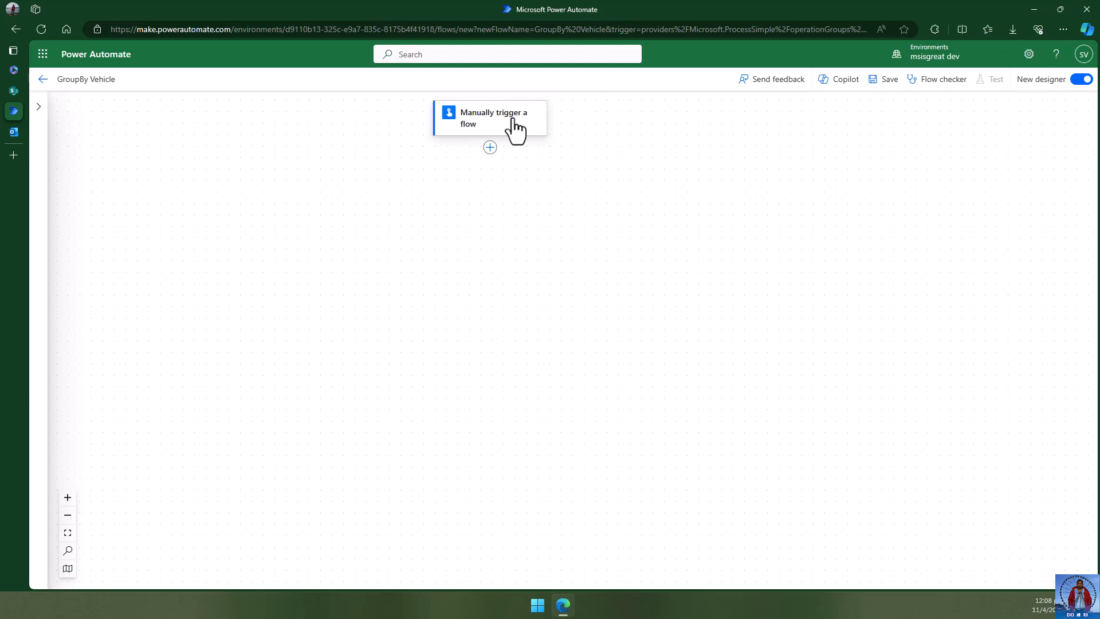
left_click(490, 149)
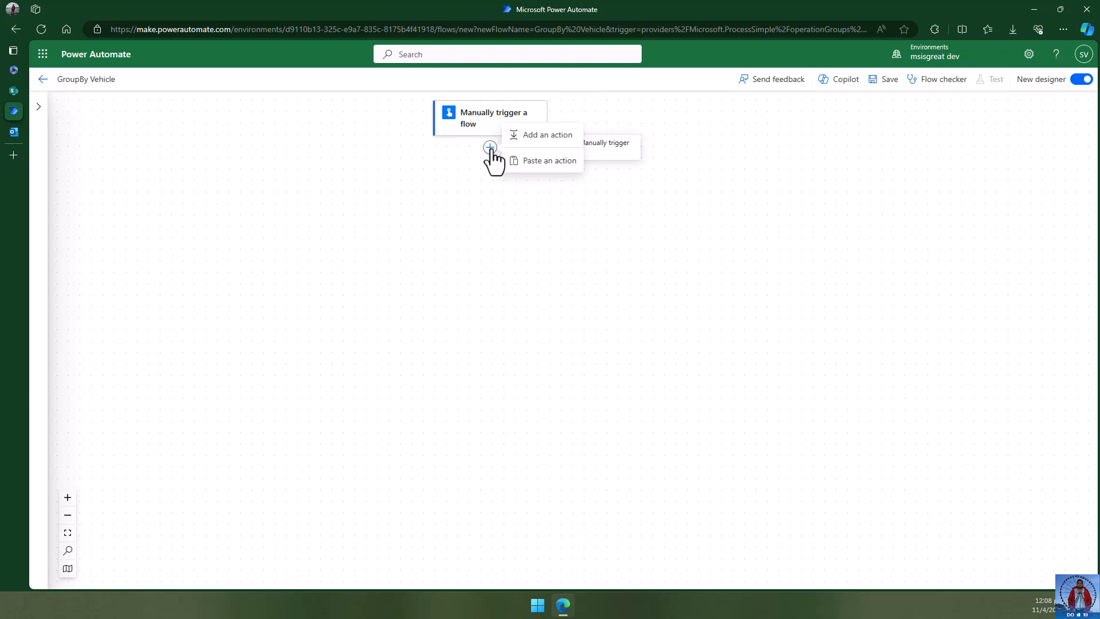
left_click(444, 200)
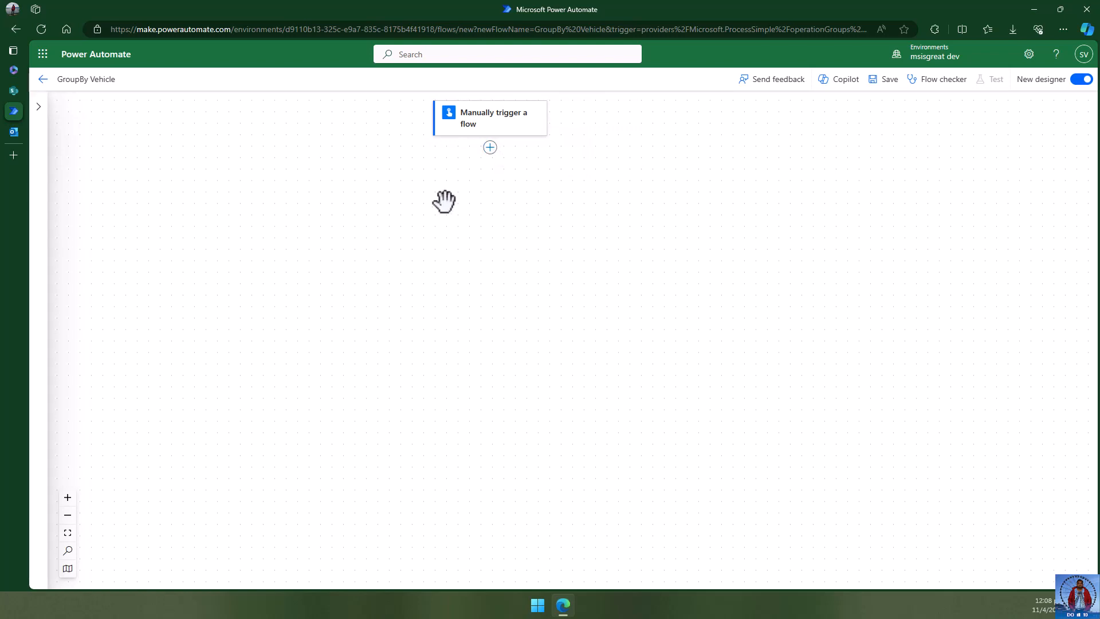
left_click(491, 150)
left_click(536, 136)
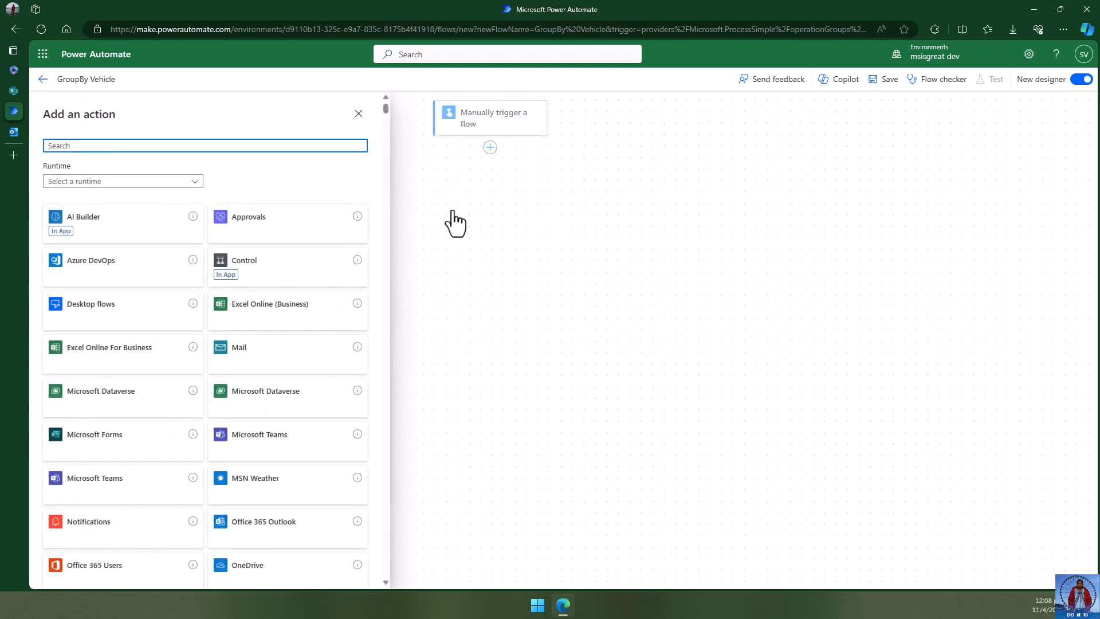
type("SharePoint")
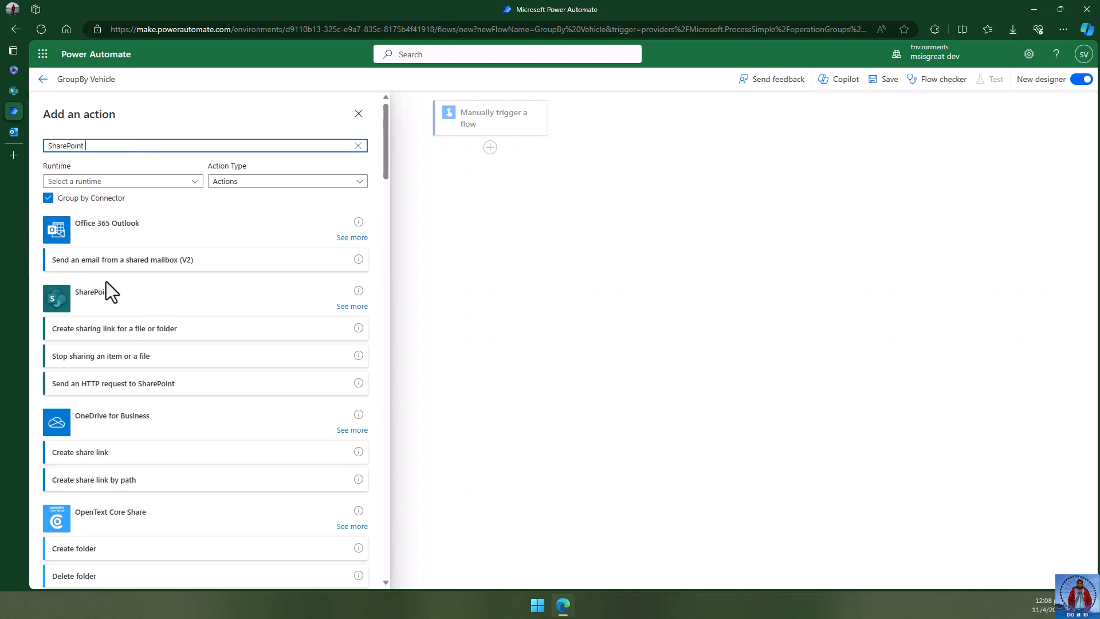
left_click(348, 308)
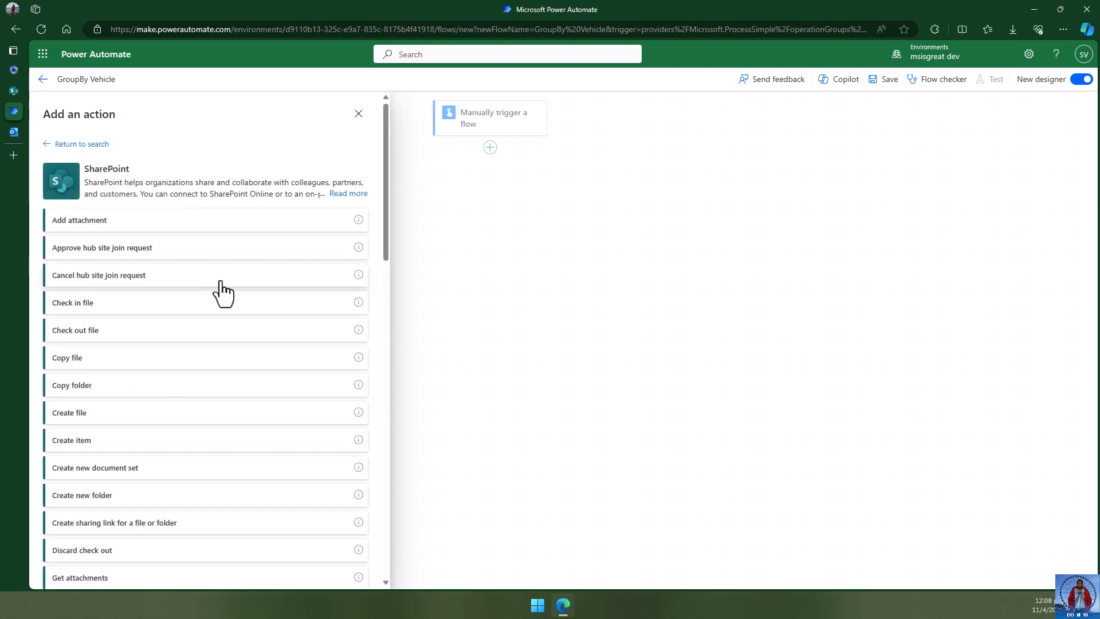
scroll(223, 294, "down", 6)
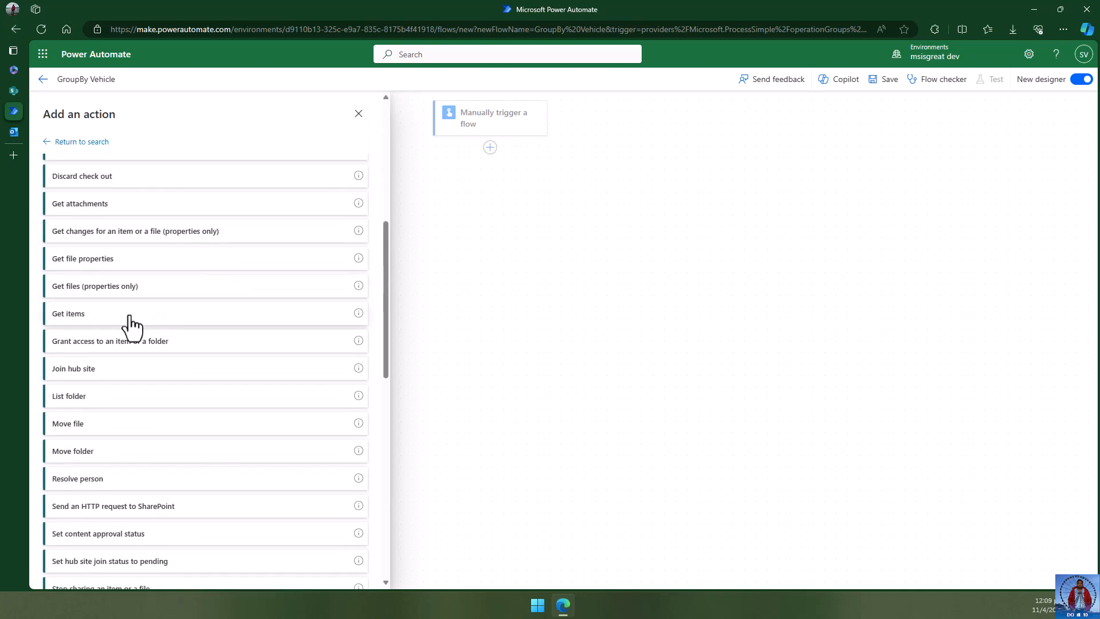
left_click(130, 324)
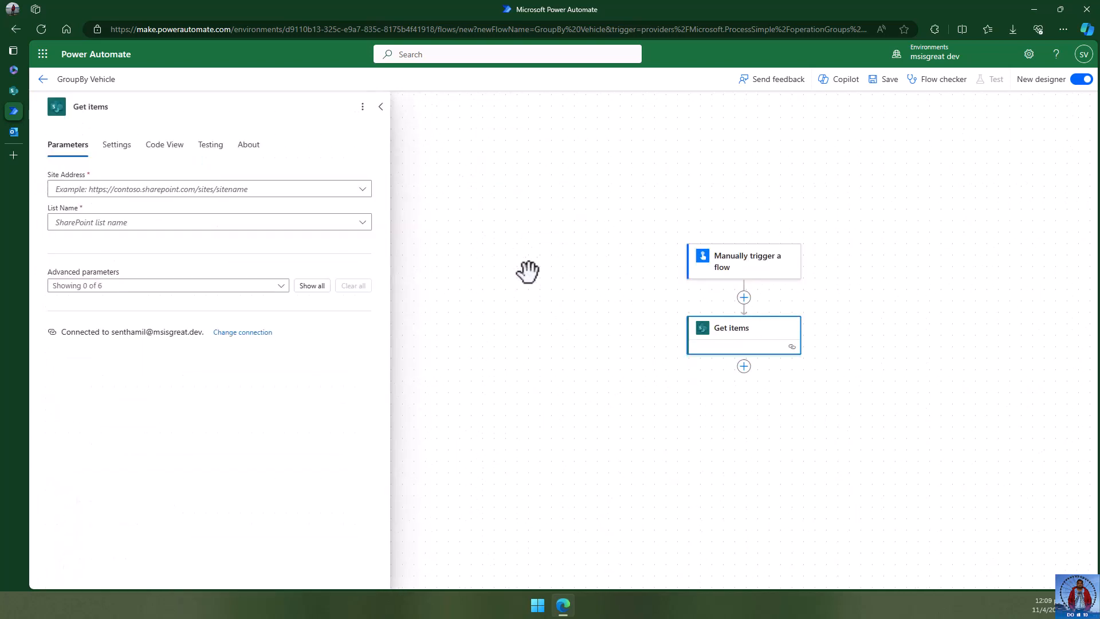
- Set Get items' Site Address to PowerPlatform and List Name to SingaporeCarDatabase
left_click(108, 194)
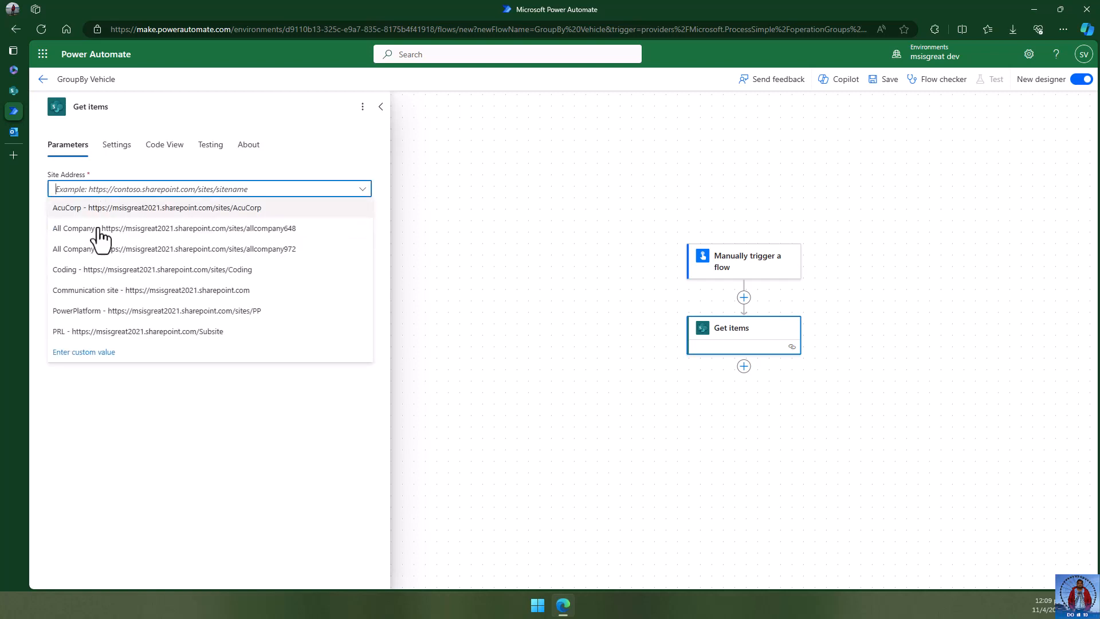
left_click(103, 312)
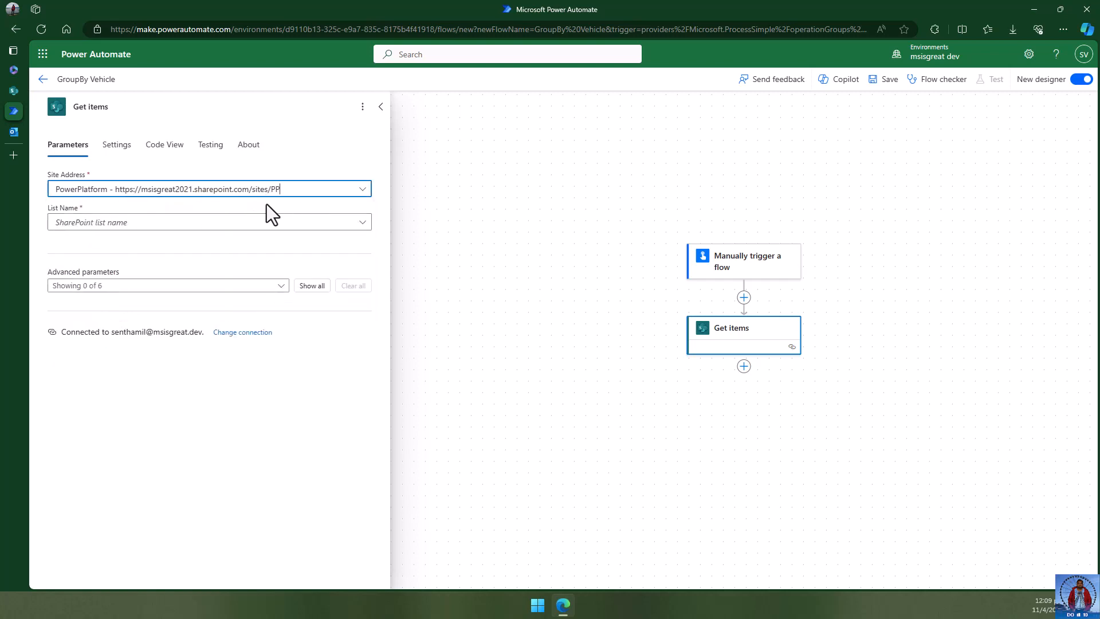
left_click(134, 223)
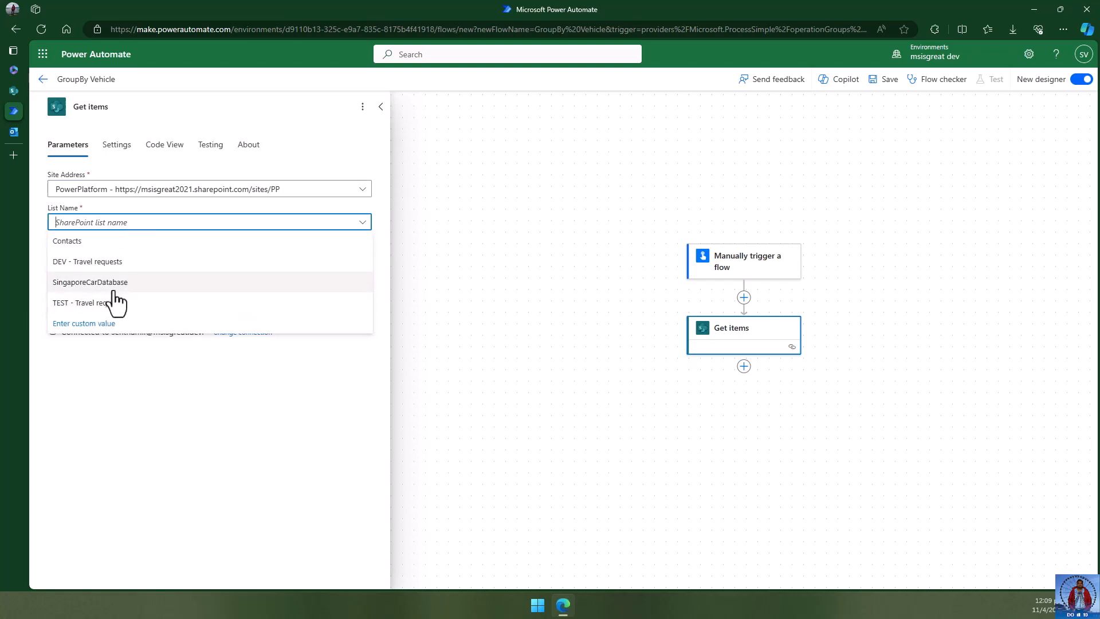
left_click(114, 284)
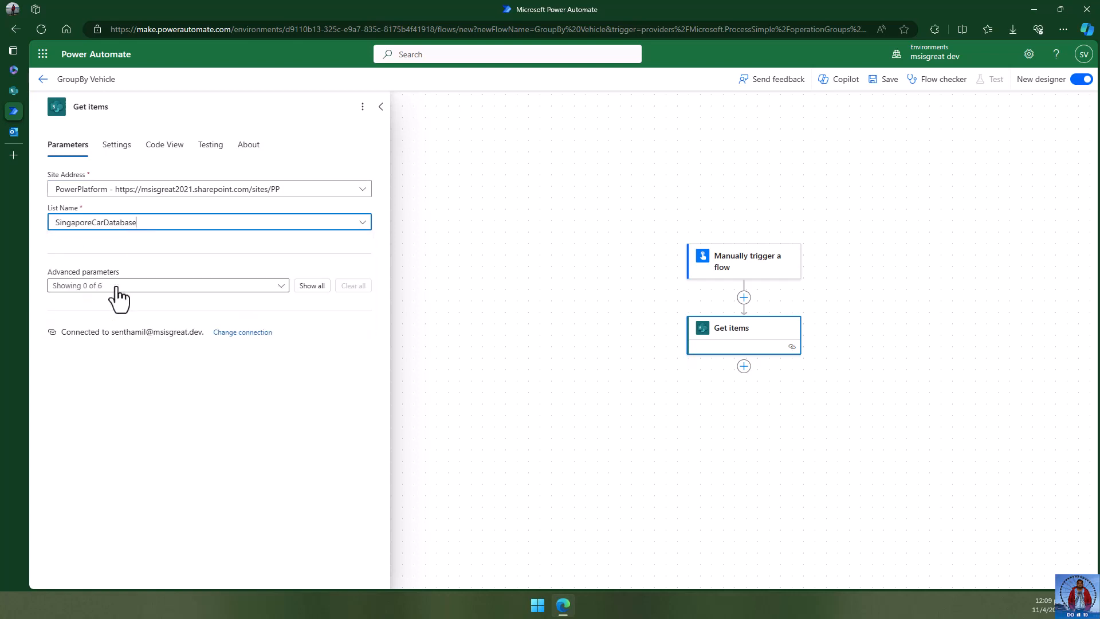
- Limit Get items columns by the ForPA view, then return to the SharePoint list
left_click(259, 287)
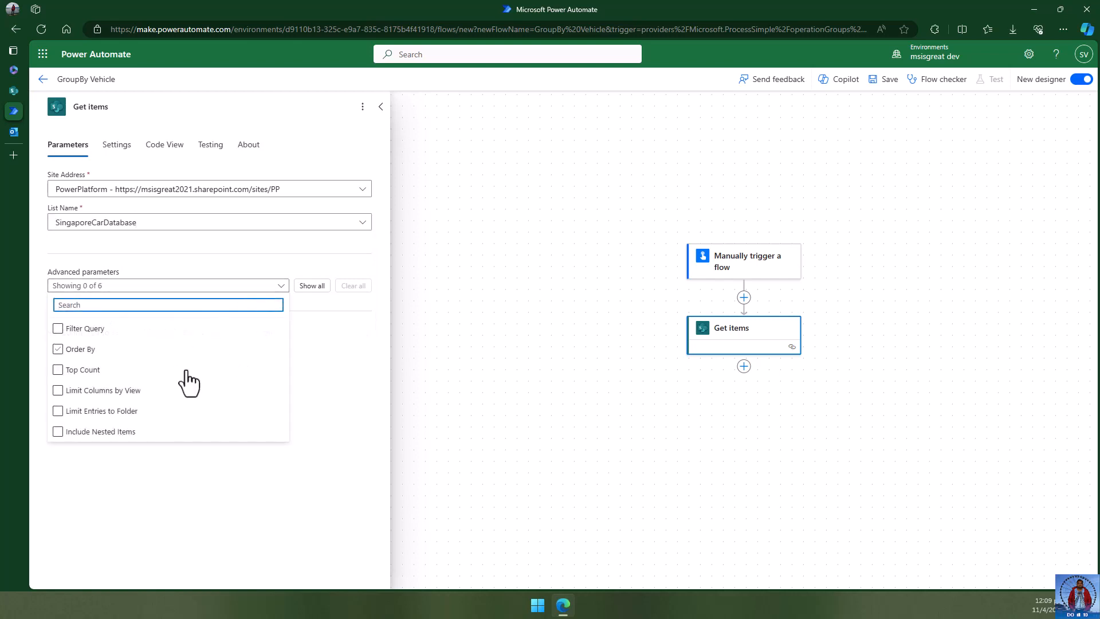
left_click(167, 412)
left_click(114, 394)
left_click(113, 395)
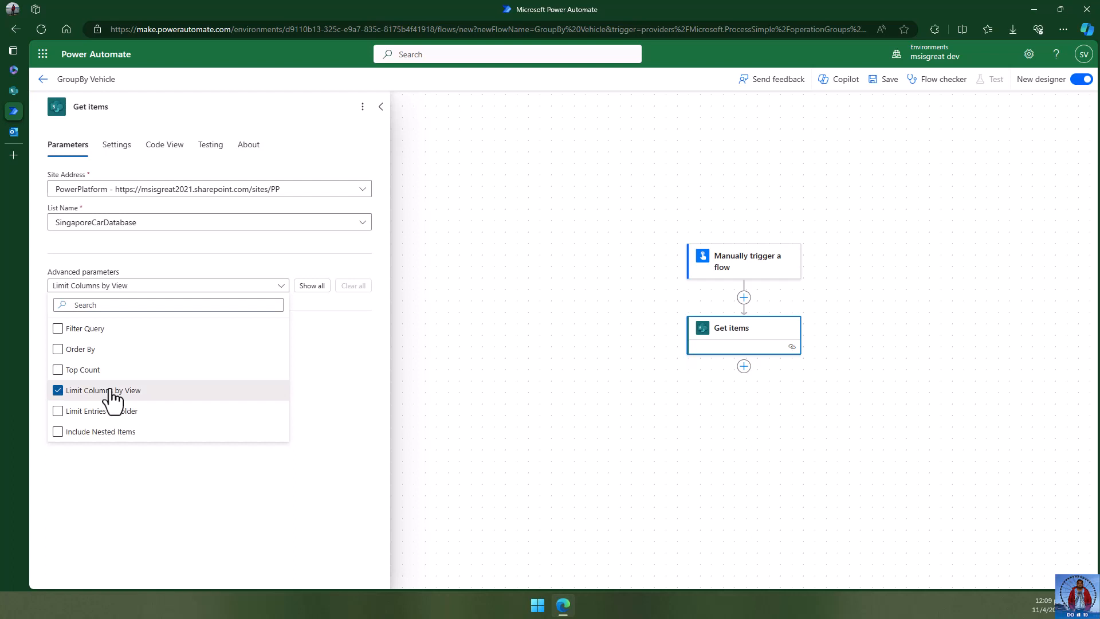
left_click(187, 488)
left_click(319, 330)
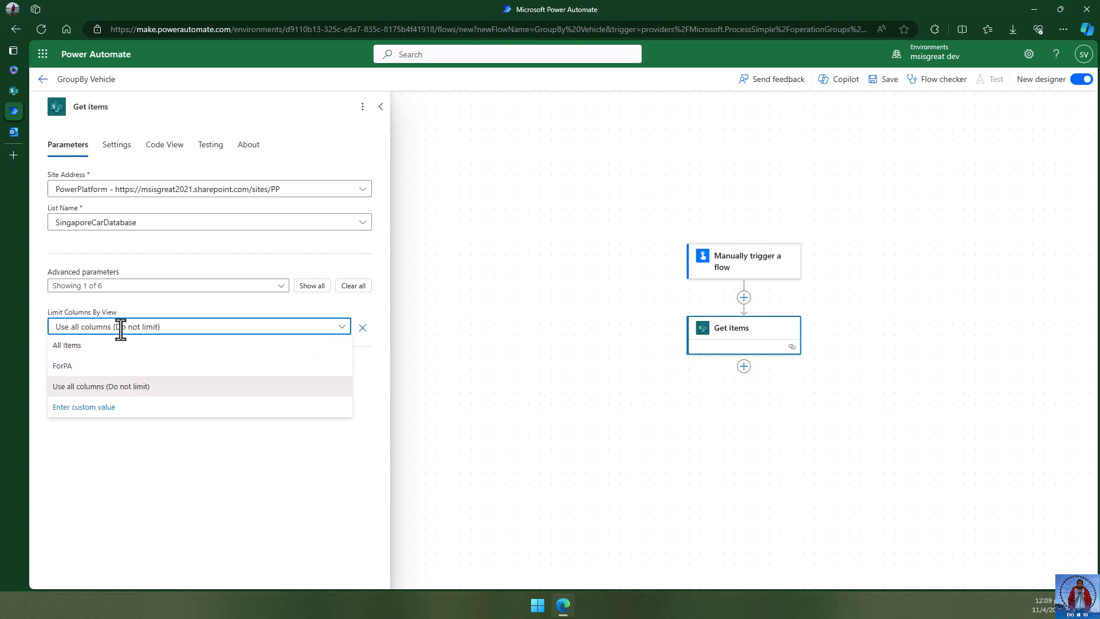
left_click(71, 371)
left_click(196, 436)
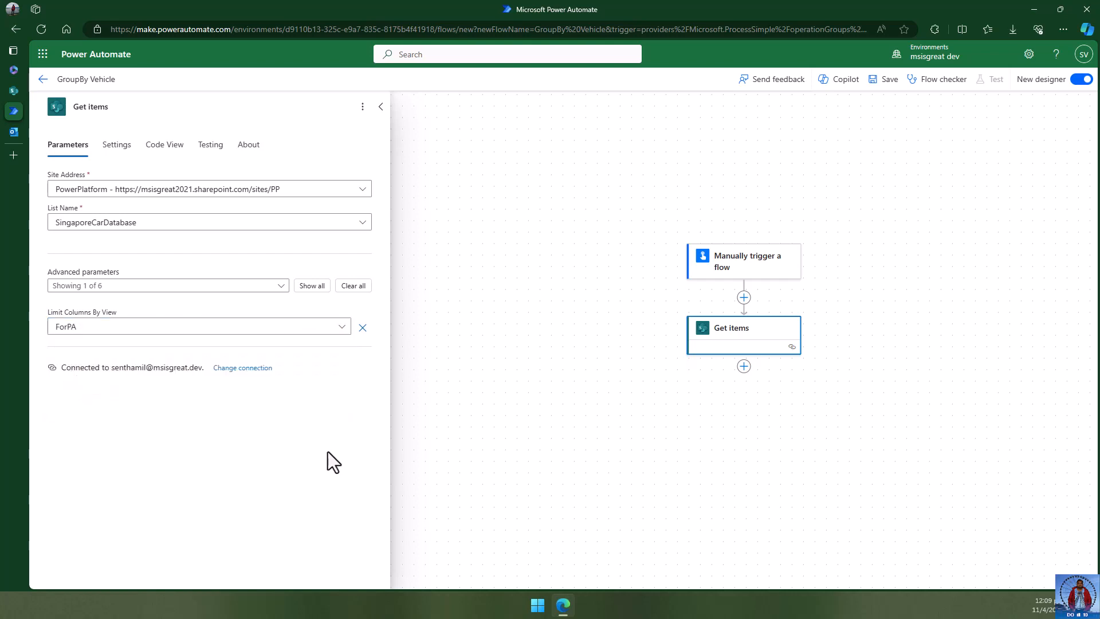
left_click(545, 359)
left_click(14, 91)
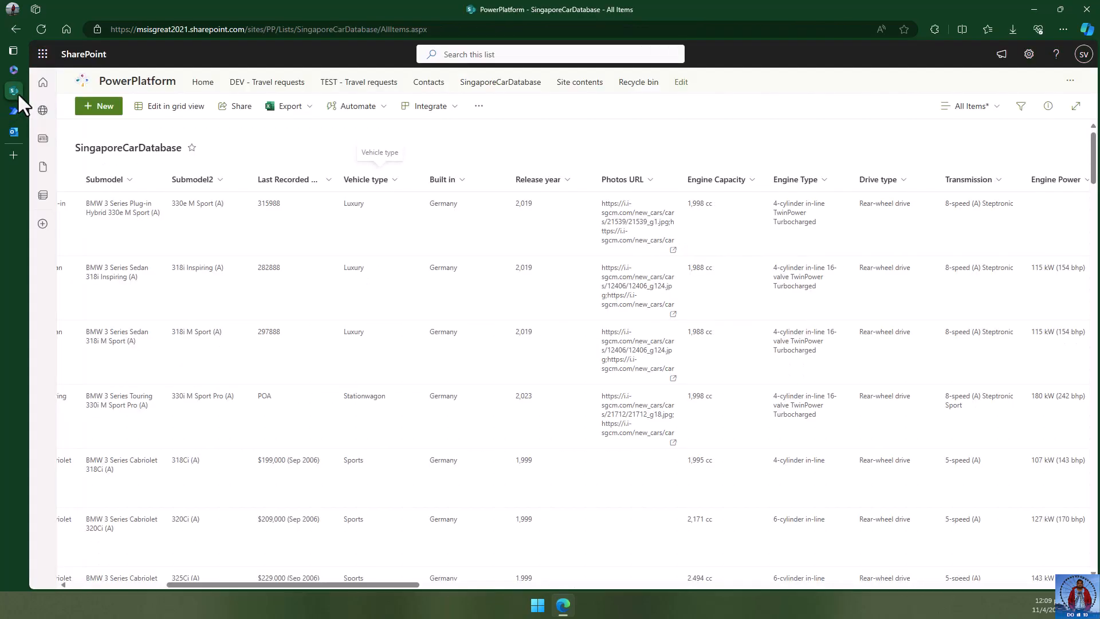
- Switch the SingaporeCarDatabase list to the ForPA view, then return to the flow designer
left_click(976, 108)
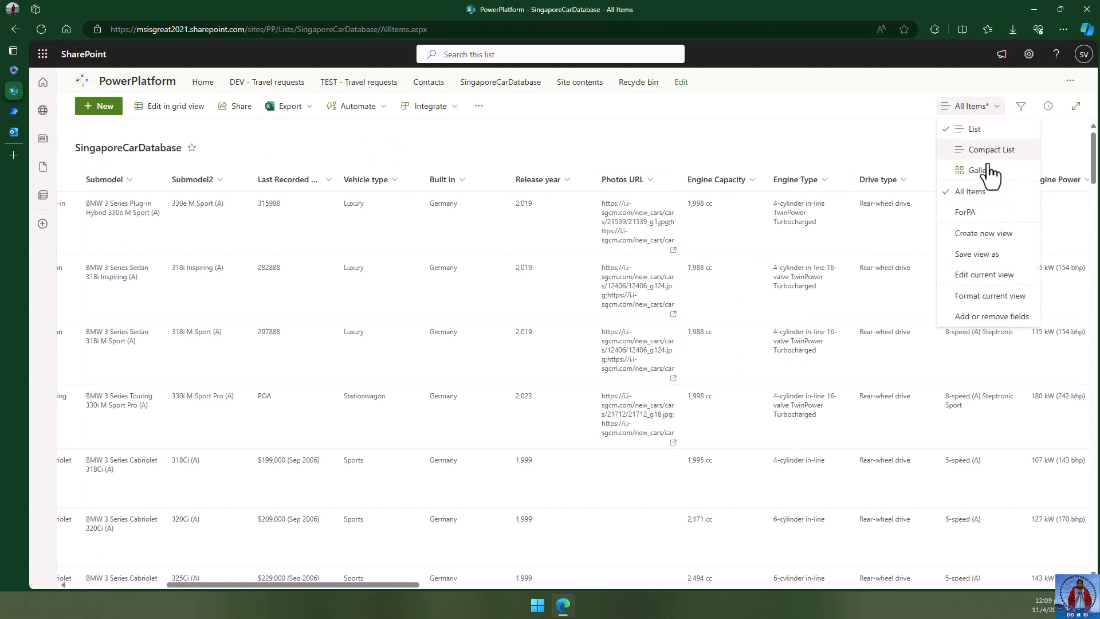
left_click(964, 212)
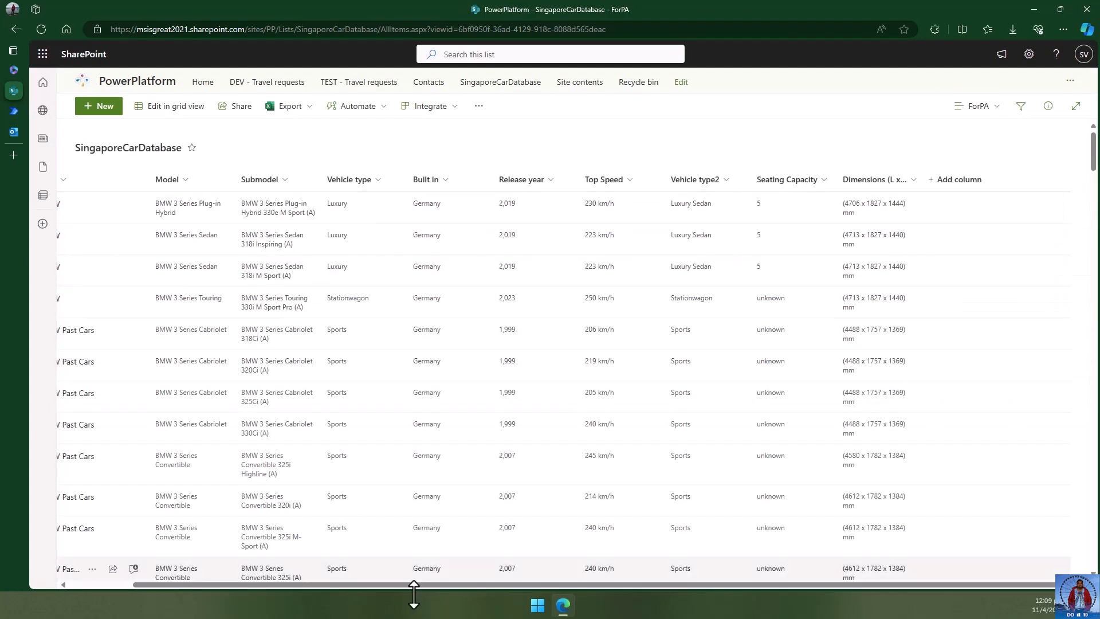
left_click_drag(393, 586, 61, 207)
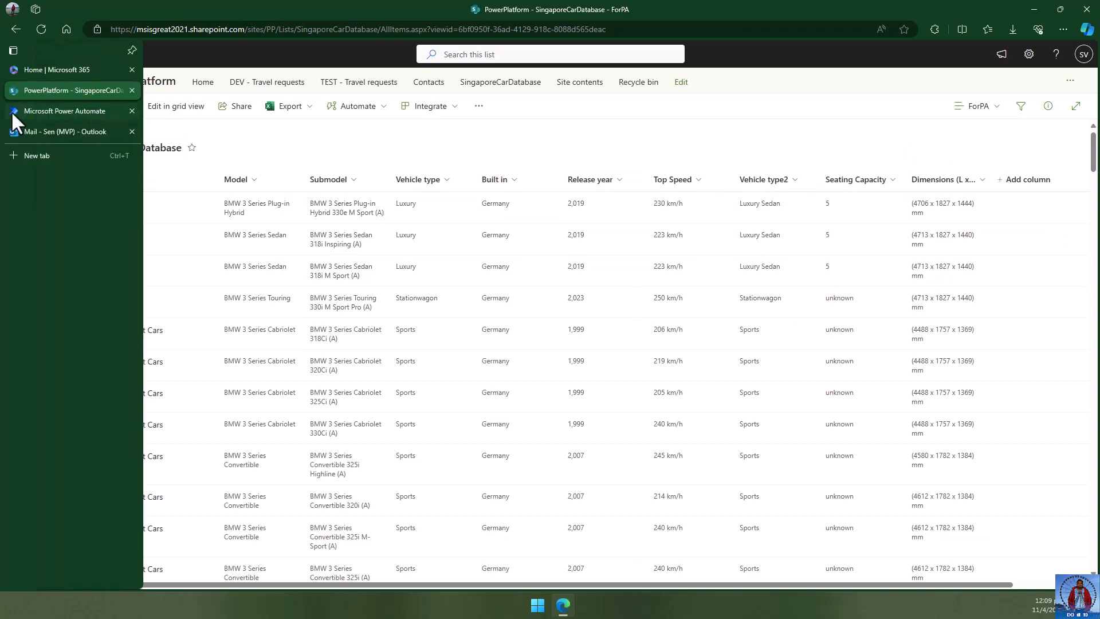
left_click(12, 112)
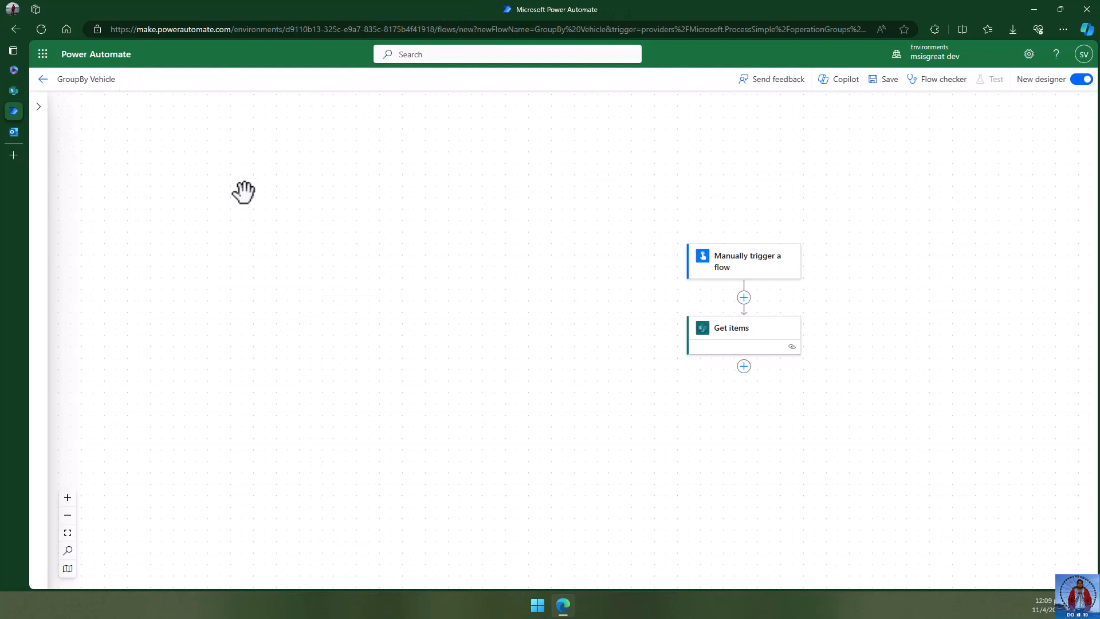
- Insert a Data Operation Select action after Get items and focus its From field
left_click(734, 337)
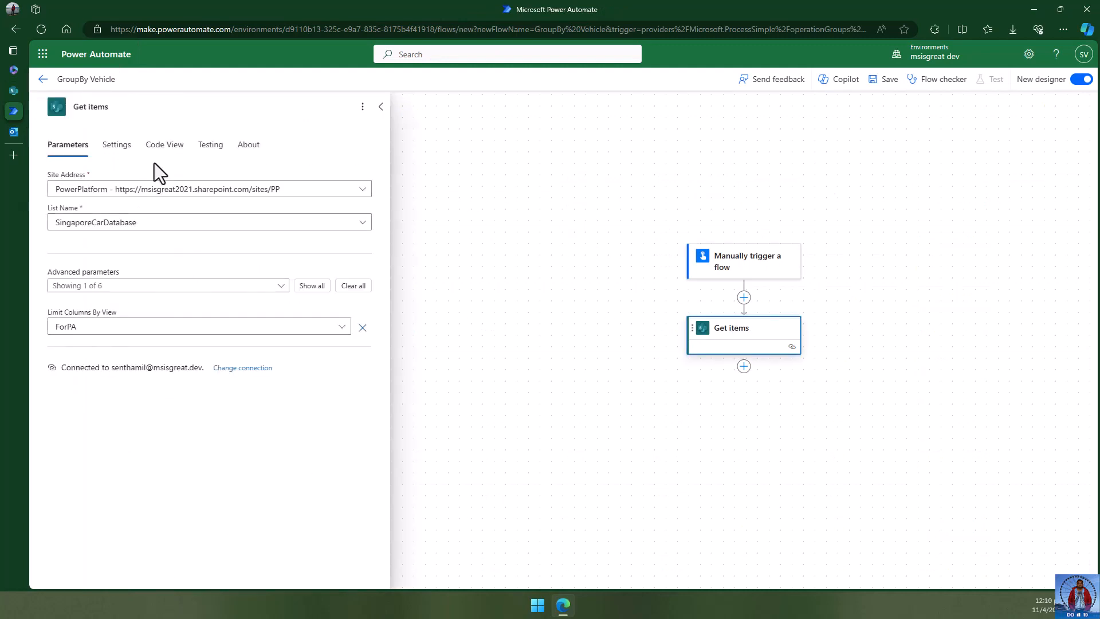
left_click(542, 352)
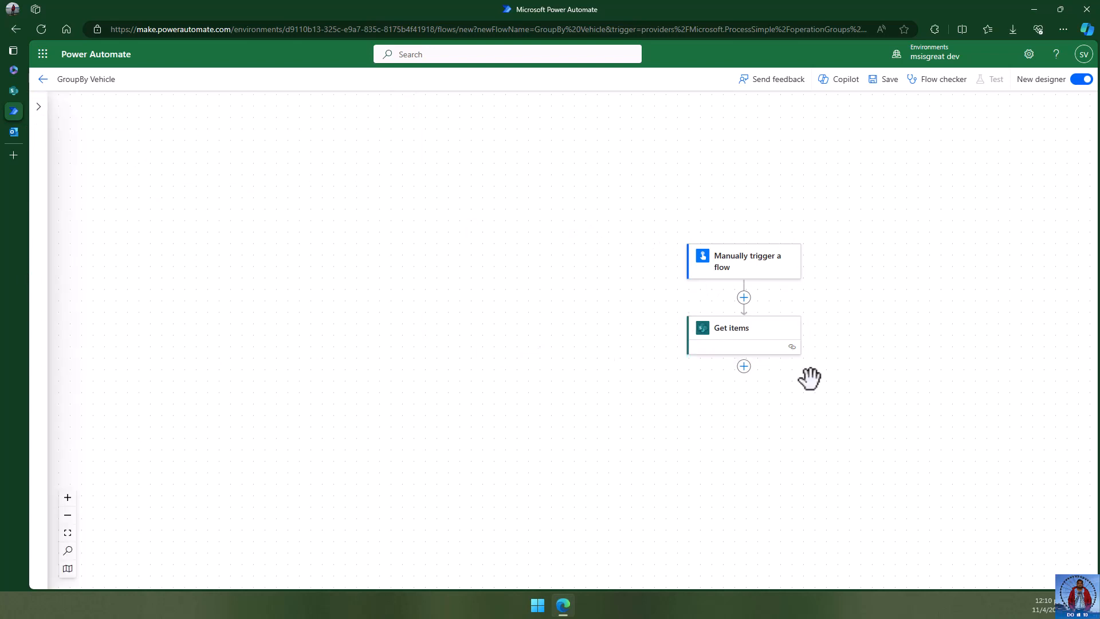
left_click_drag(679, 267, 695, 191)
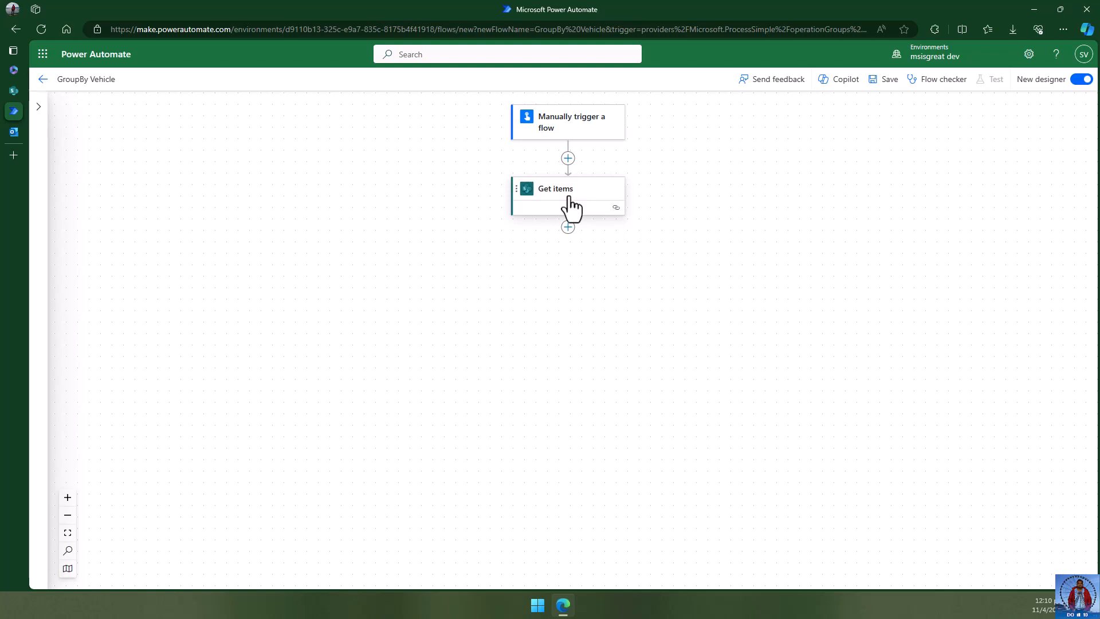
left_click(568, 227)
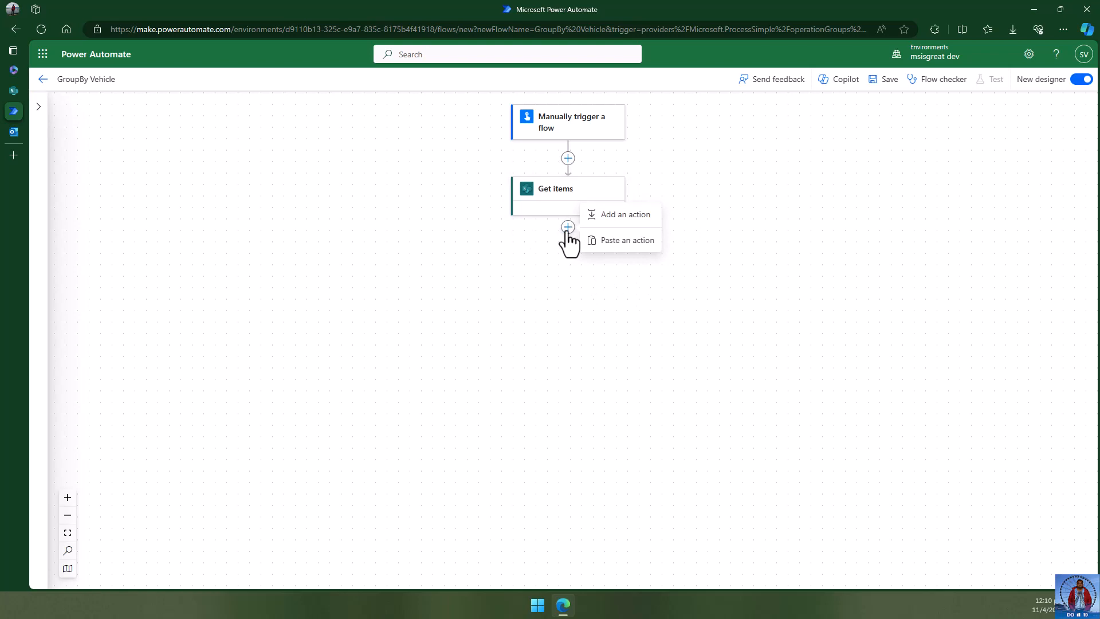
left_click(619, 217)
type("select")
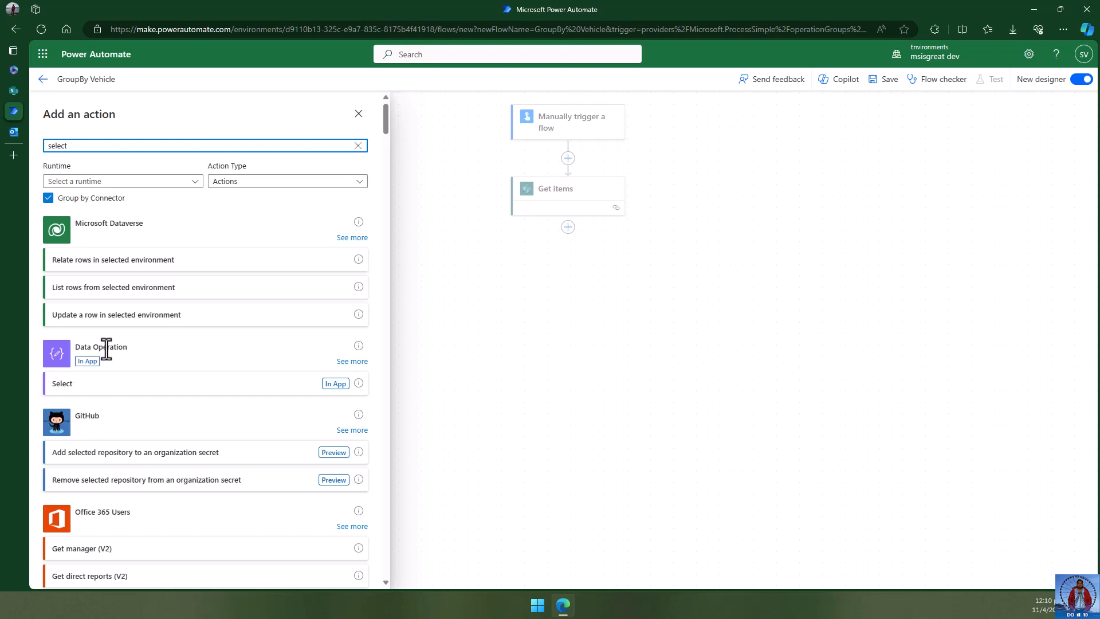
left_click(75, 385)
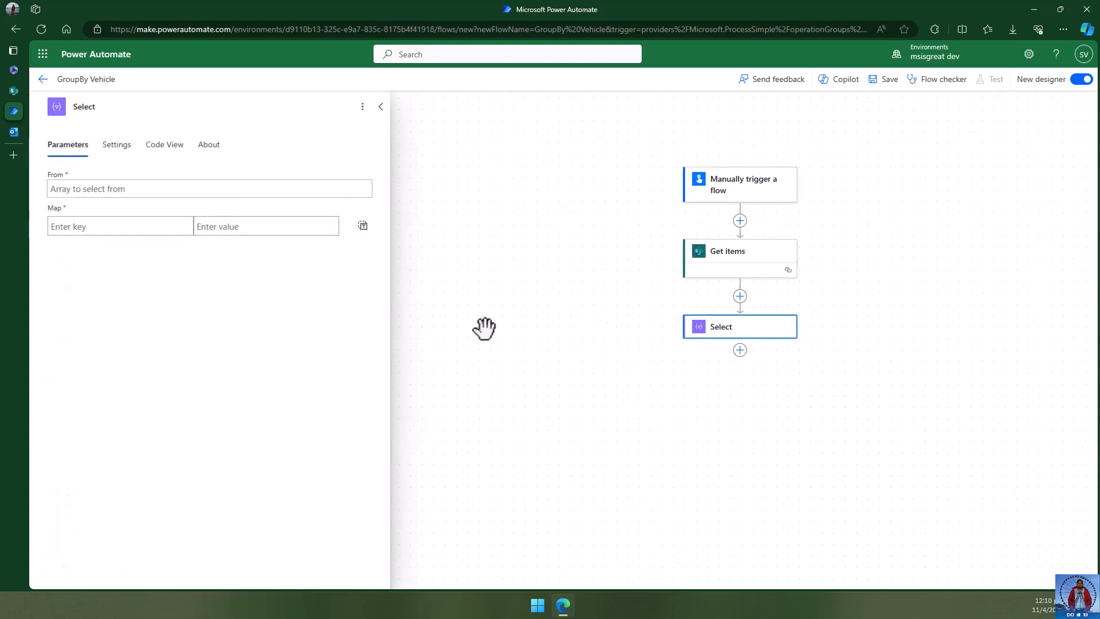
left_click(120, 190)
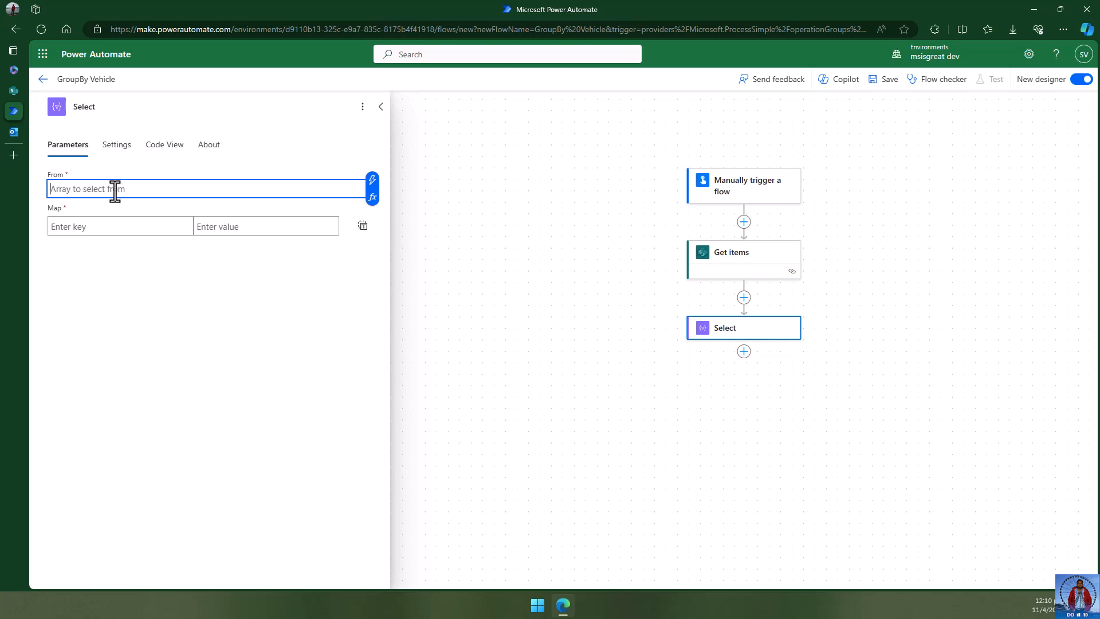
- Set Select's From to Get items body/value and map each item to Vehicle type in text mode
left_click(372, 182)
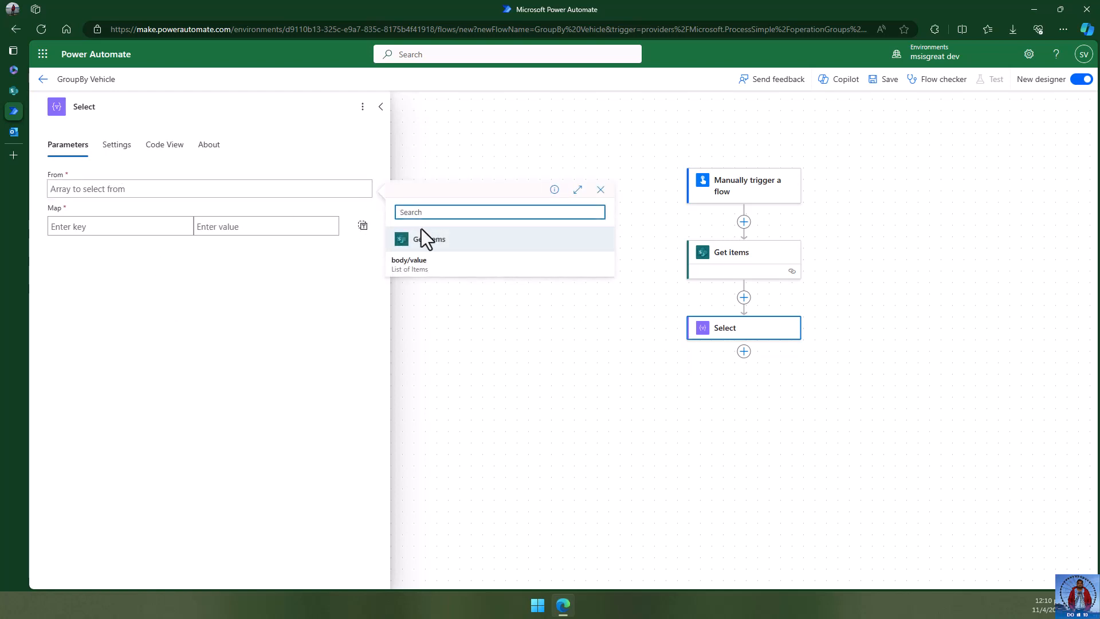
left_click(416, 267)
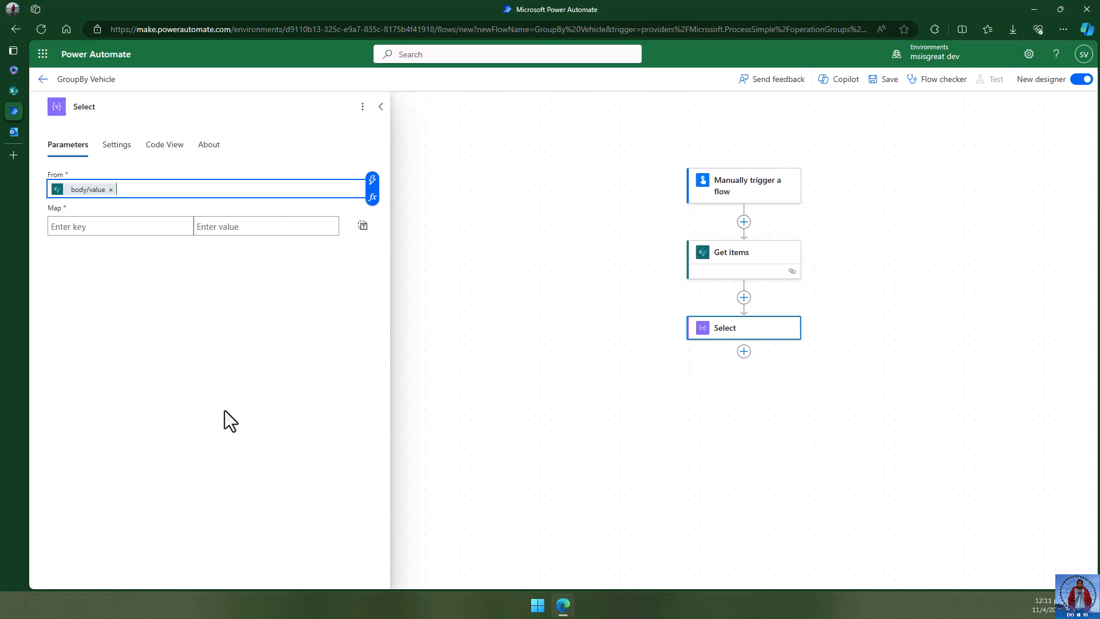
left_click(362, 225)
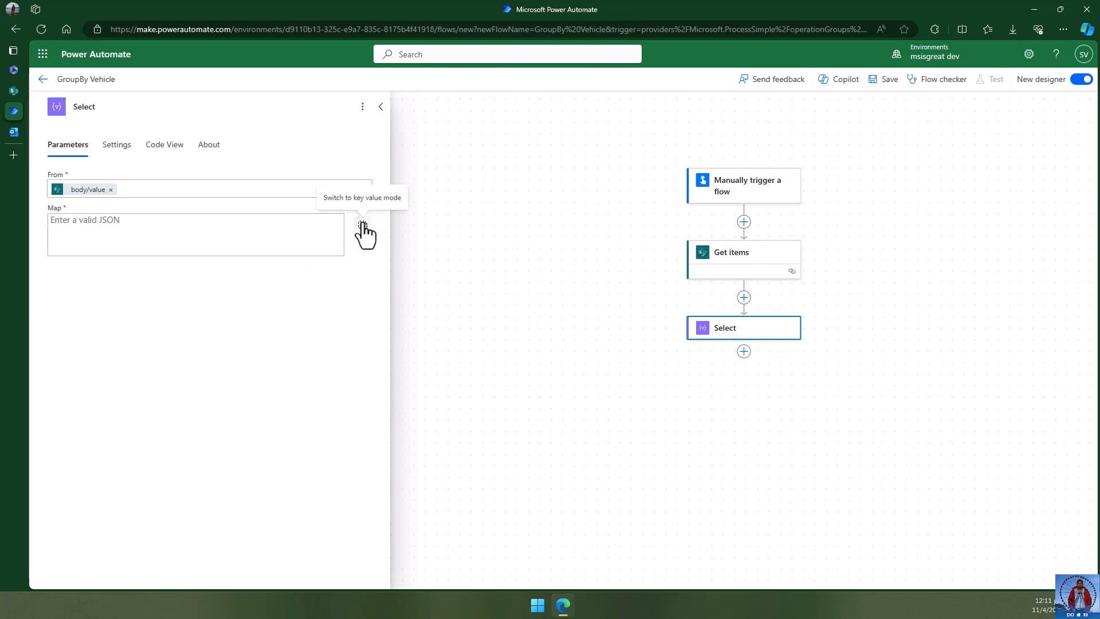
left_click(133, 225)
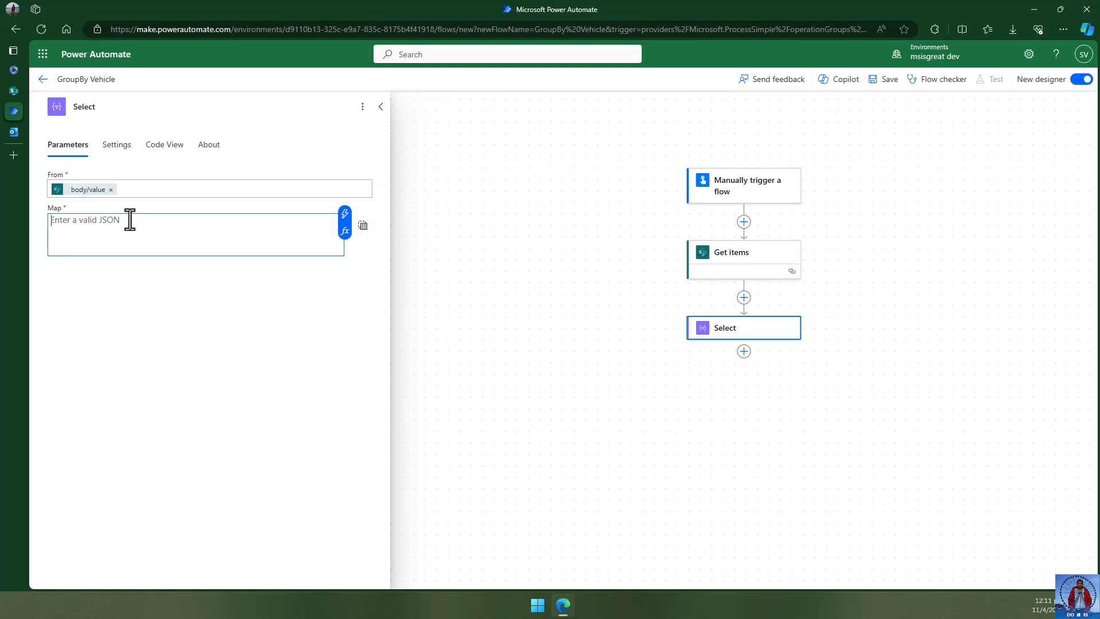
left_click(346, 220)
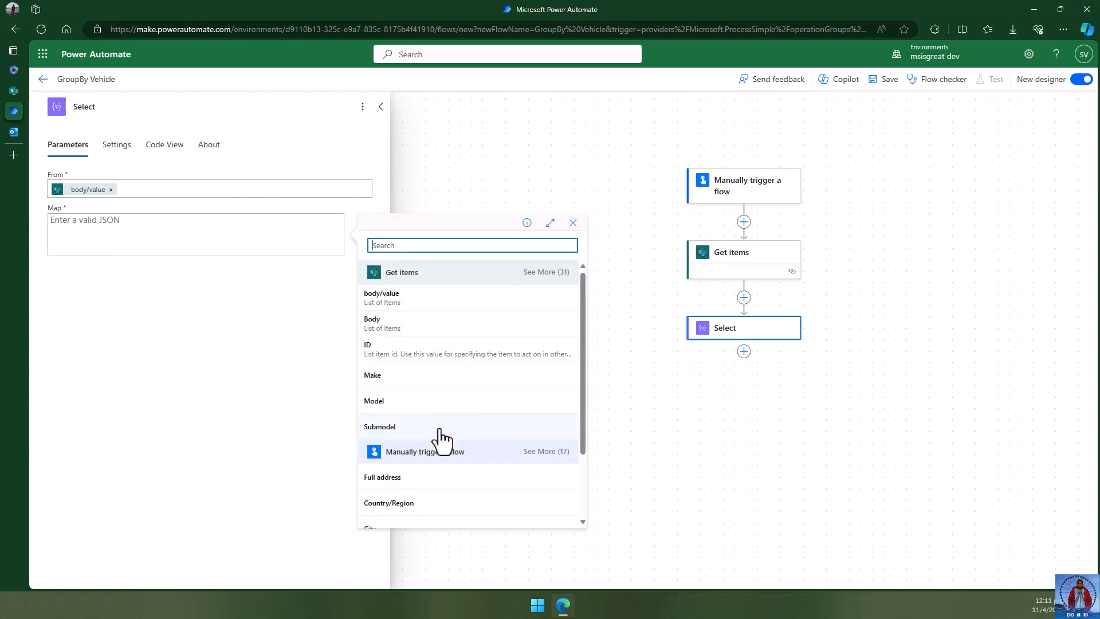
scroll(493, 355, "down", 2)
scroll(513, 318, "up", 2)
left_click(560, 274)
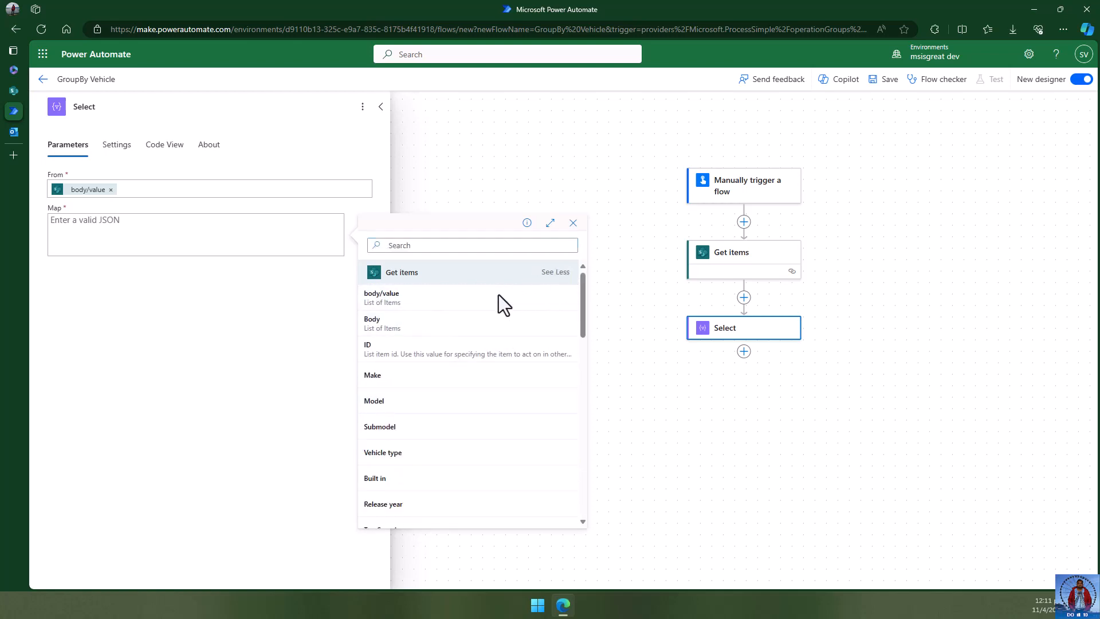
scroll(496, 364, "down", 1)
scroll(493, 363, "down", 3)
scroll(494, 363, "up", 1)
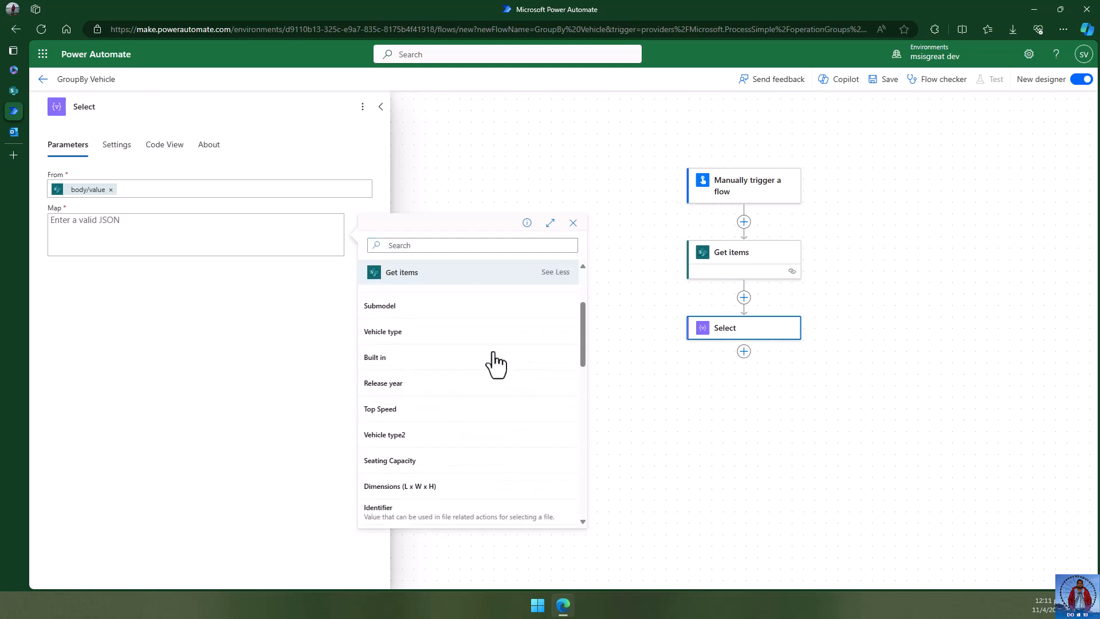
left_click(414, 346)
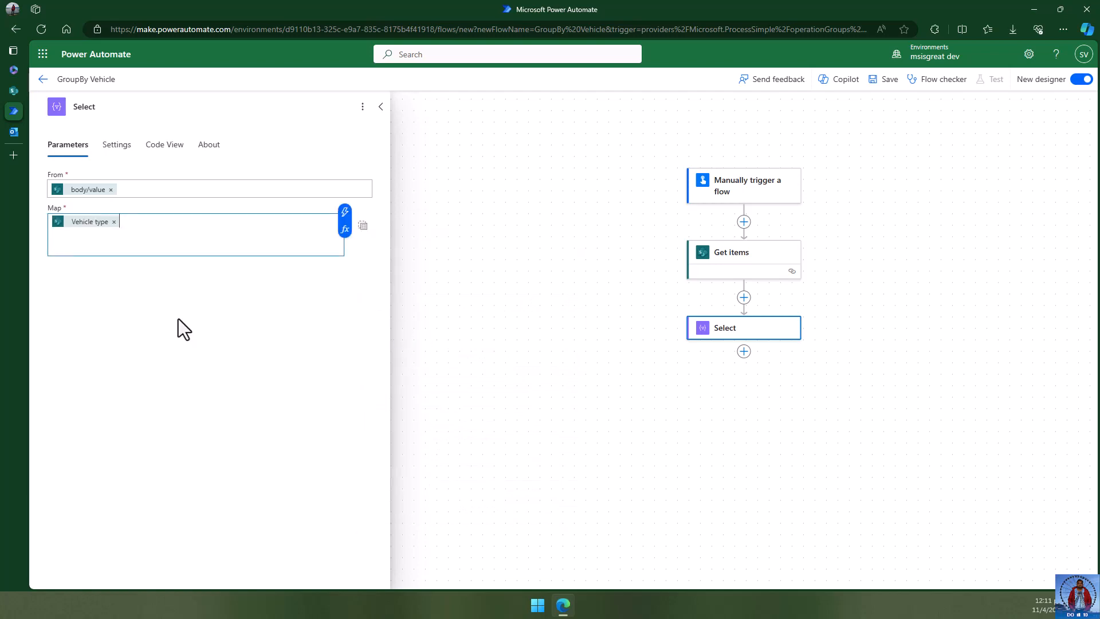
left_click(173, 309)
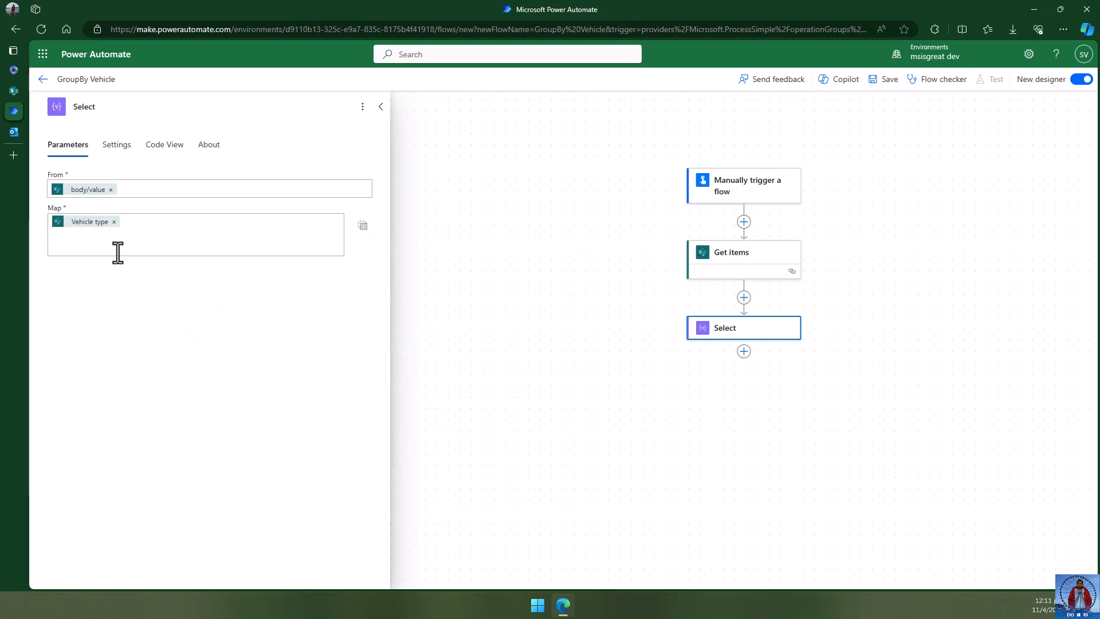
- Rename the Select step to SelectAllVehicleTypes
mouse_move(97, 228)
left_click(585, 336)
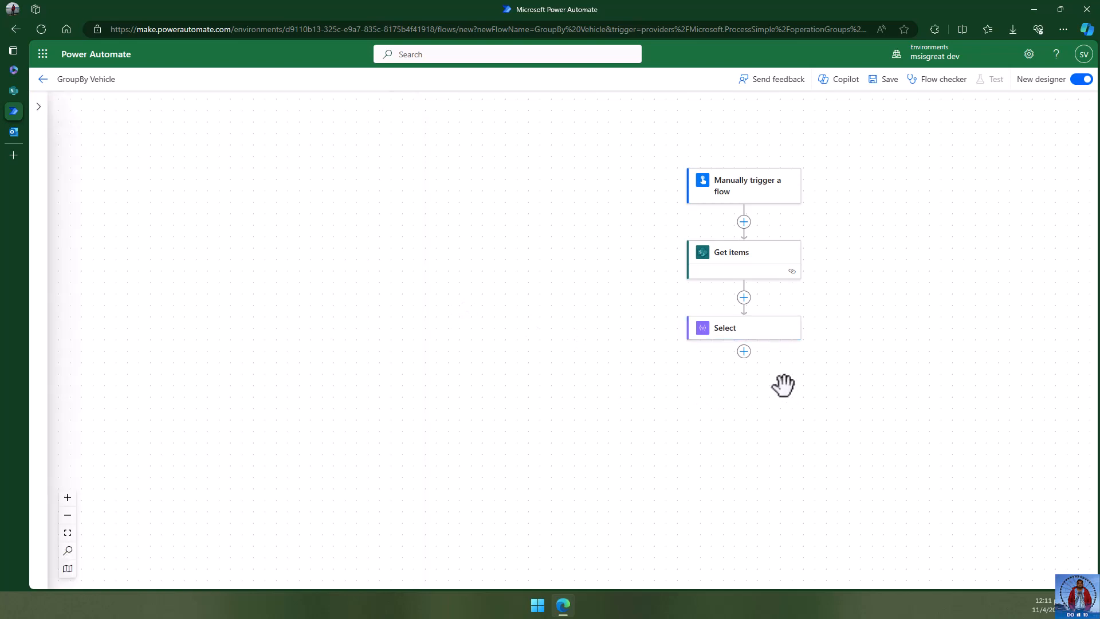
left_click(777, 333)
left_click(110, 105)
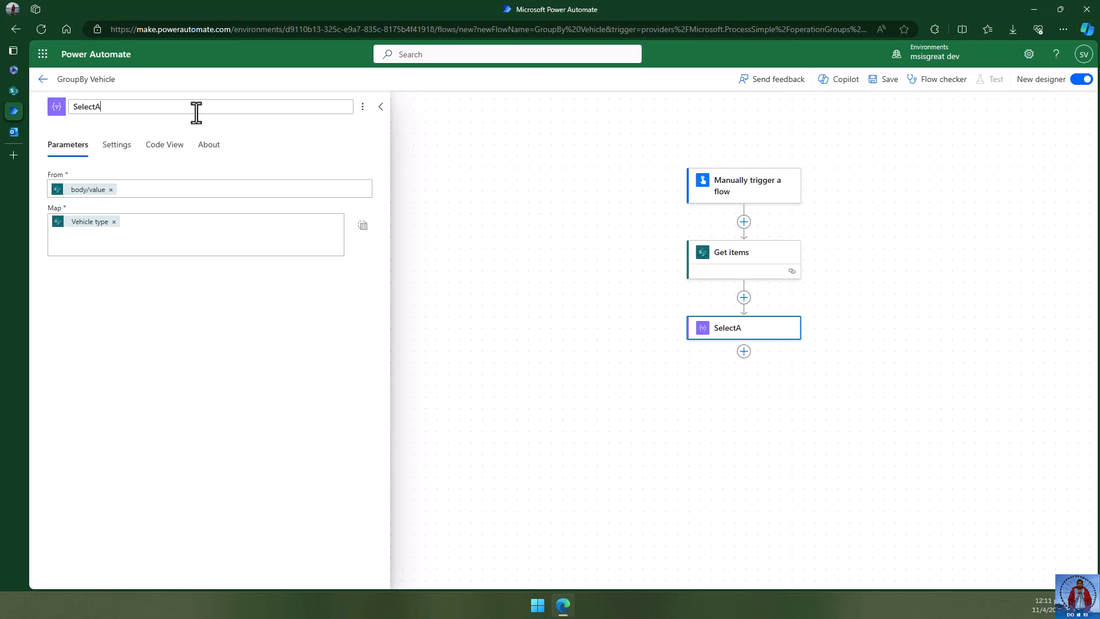
type("AllVehick")
type("eTypes")
left_click(214, 269)
left_click(616, 343)
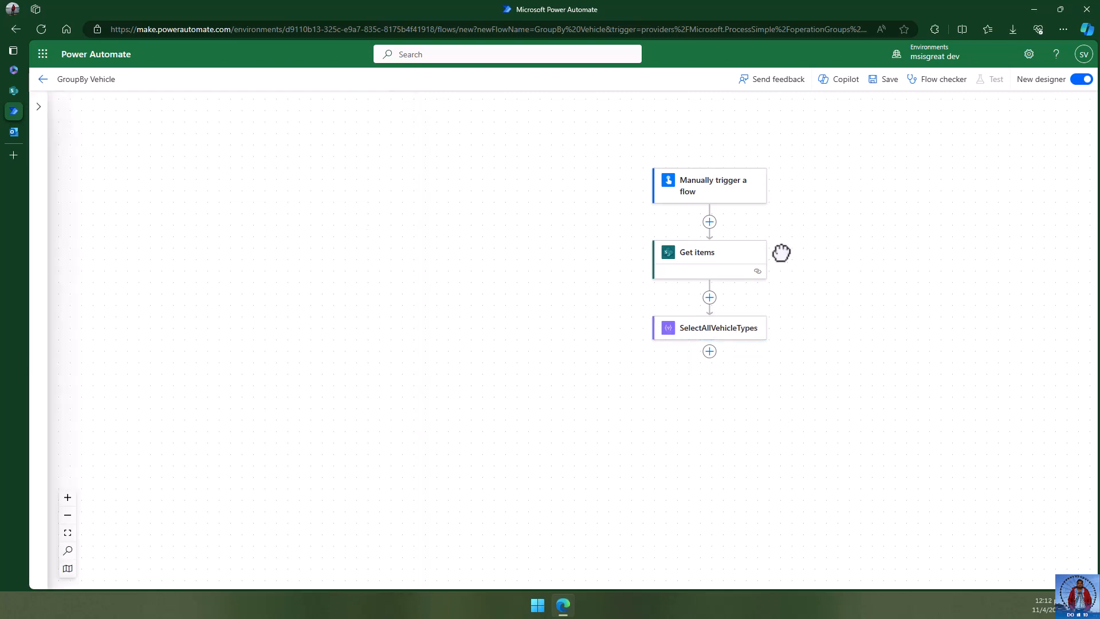
left_click_drag(781, 253, 496, 197)
- Insert an Initialize variable action after SelectAllVehicleTypes
left_click(373, 293)
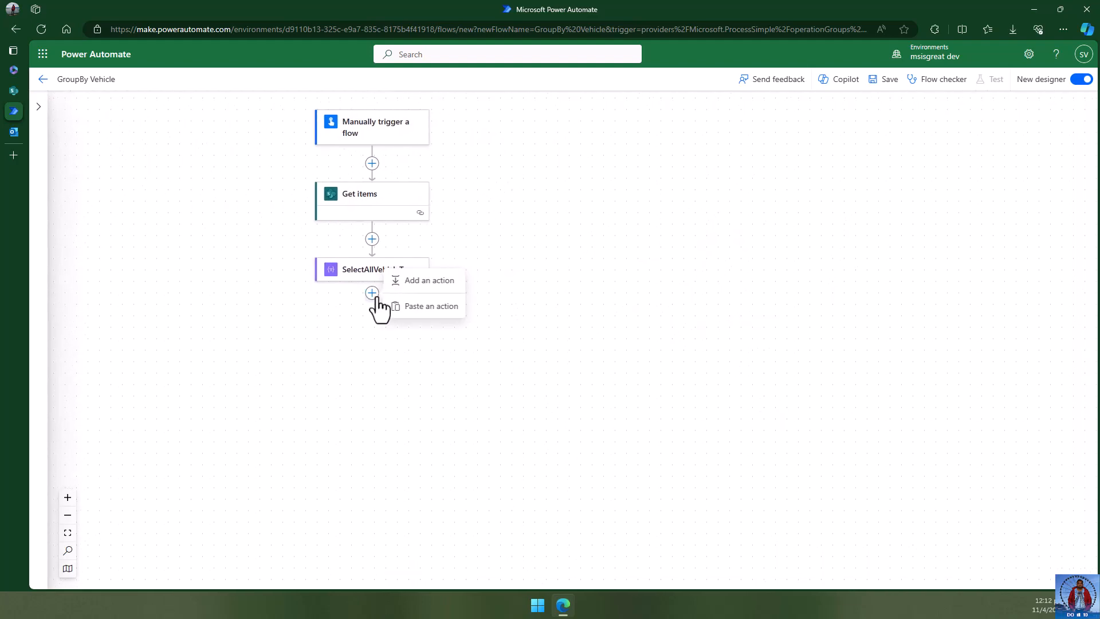
left_click(426, 281)
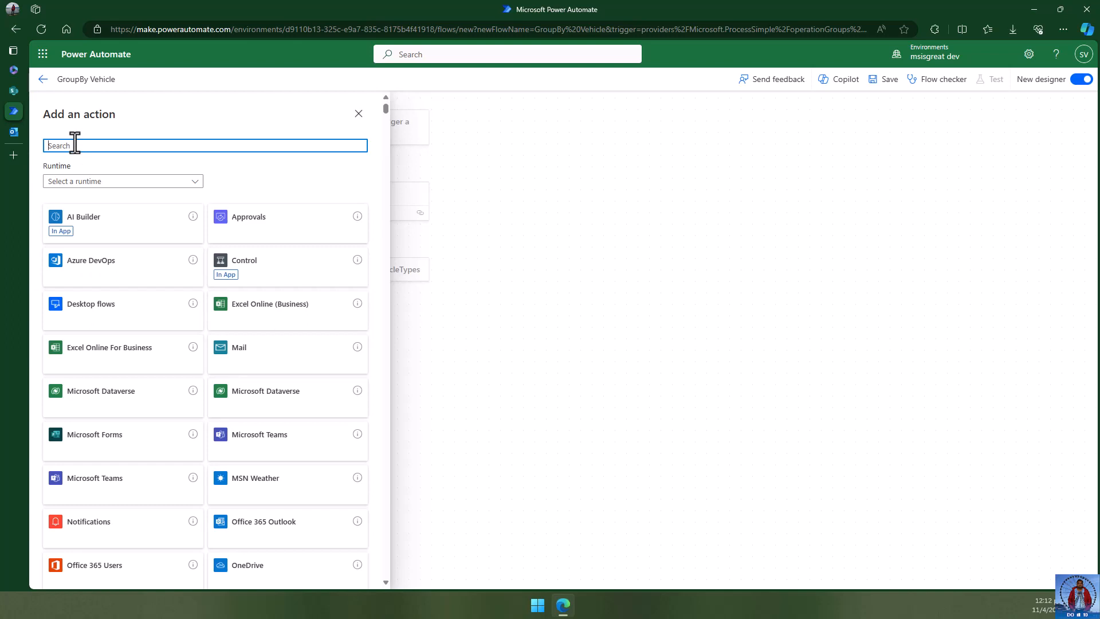
type("variable")
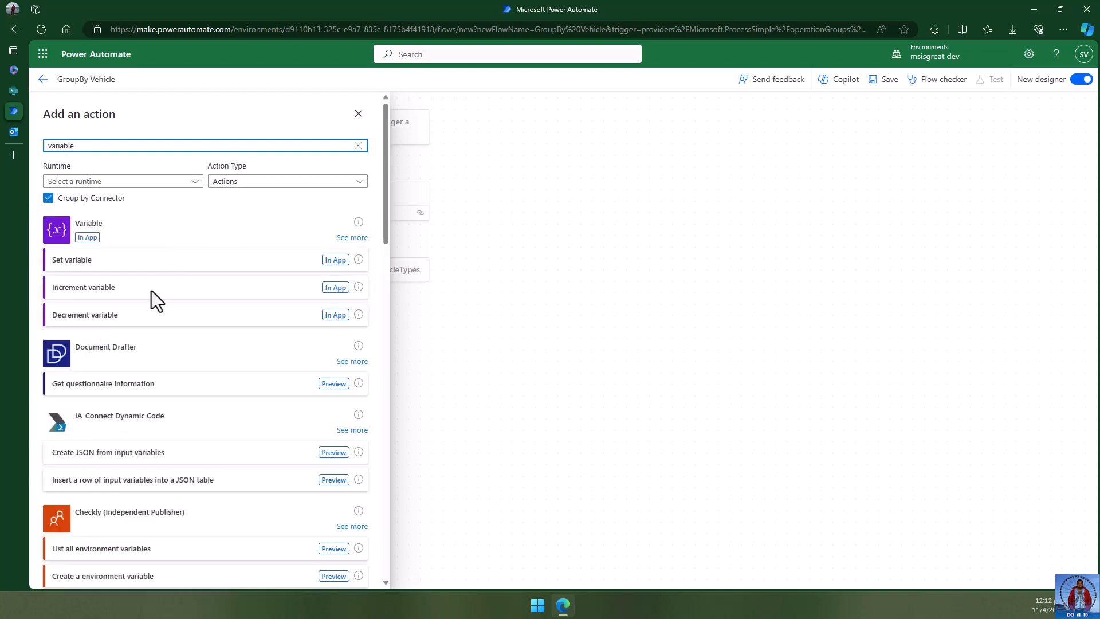
left_click(352, 238)
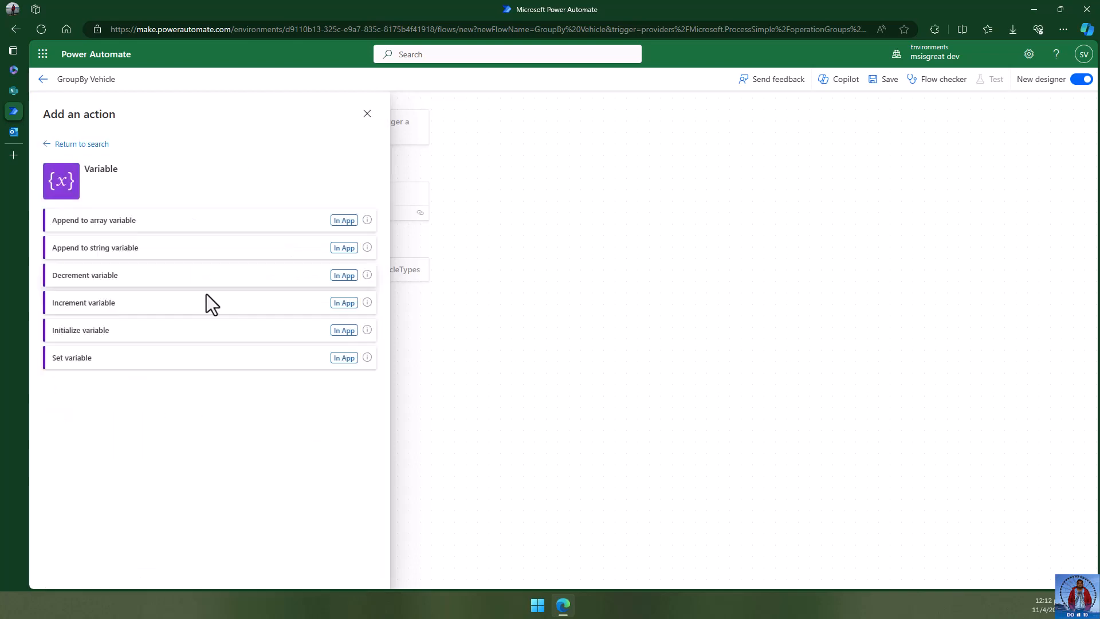
left_click(131, 334)
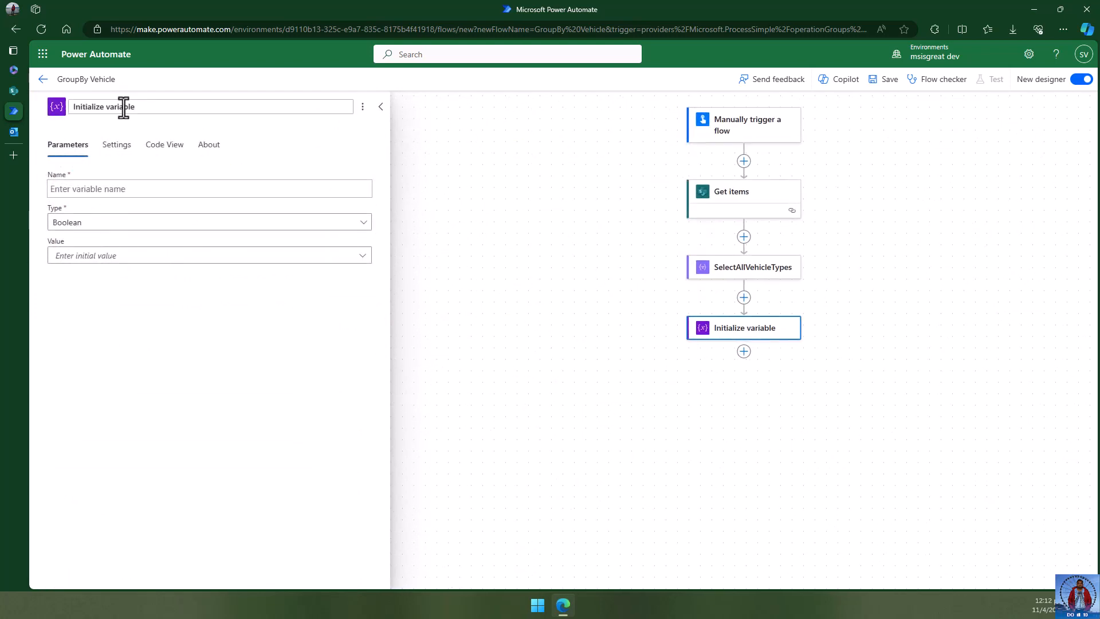
- Title the step 'var DistinctVehicles', name the variable DistinctVehicles, and make it an Array
left_click_drag(138, 107, 33, 107)
type("var ")
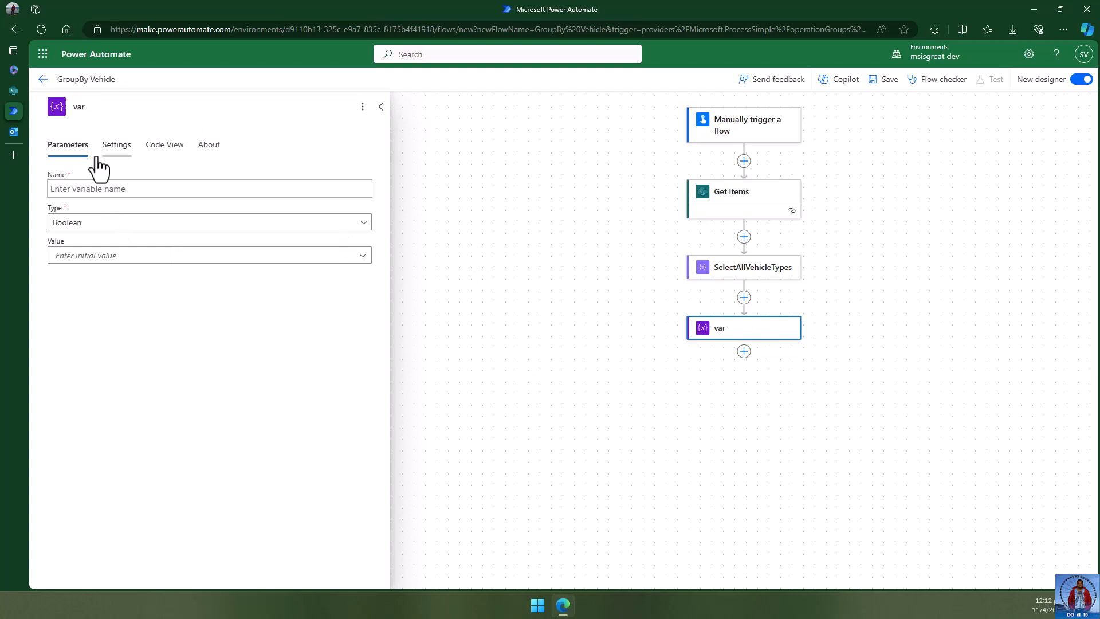
type("DistinctVehicles")
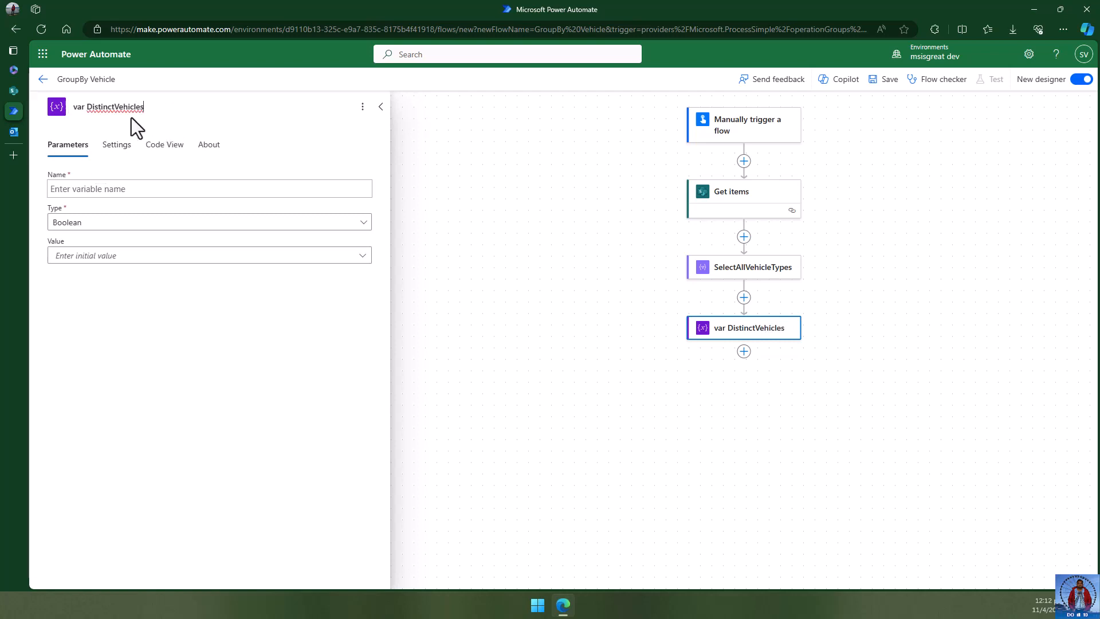
double_click(132, 114)
key("ctrl+c")
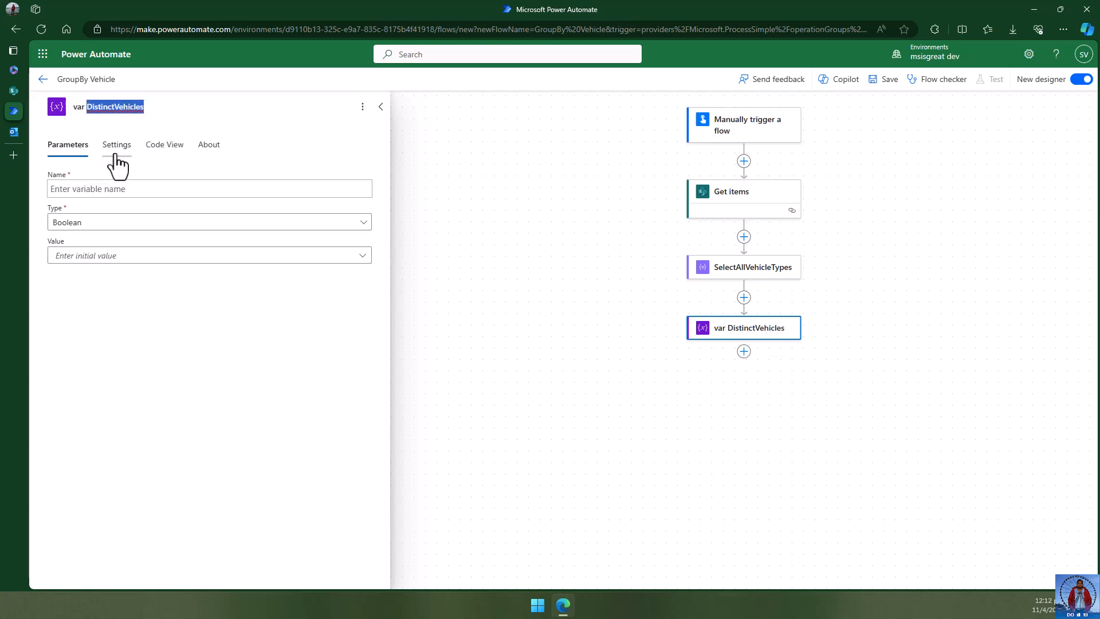
left_click(86, 189)
key("ctrl+v")
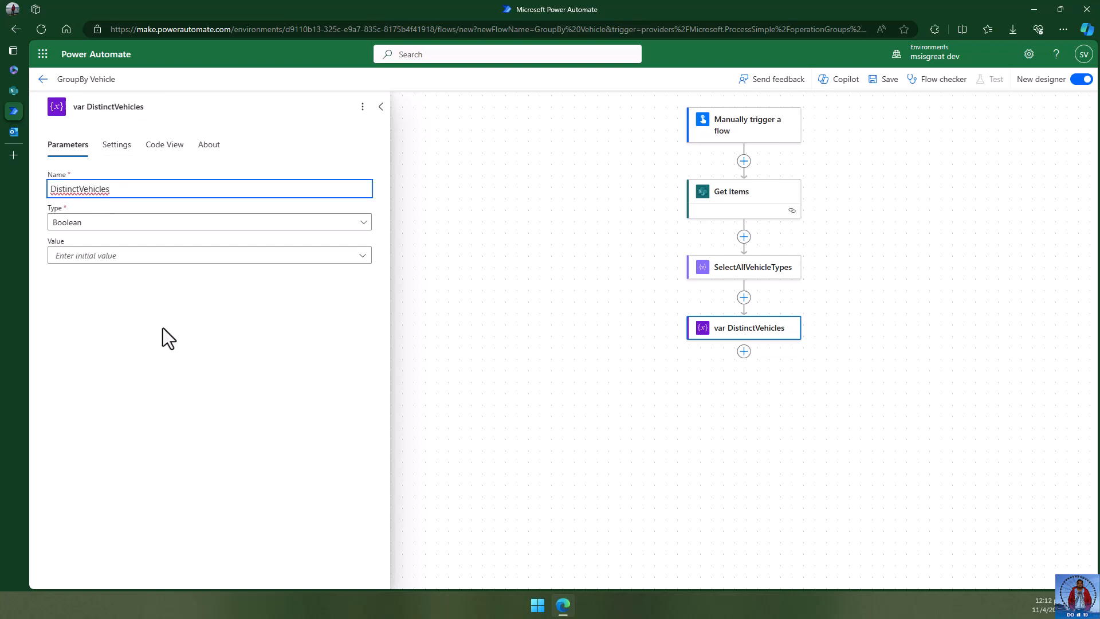
left_click(129, 222)
left_click(63, 344)
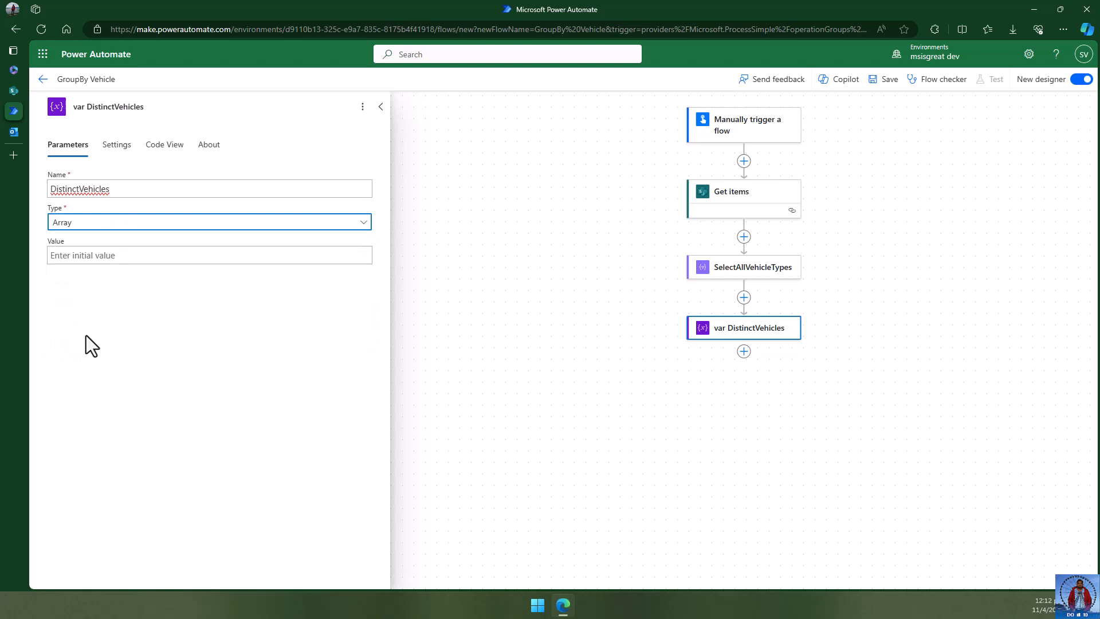
left_click(105, 254)
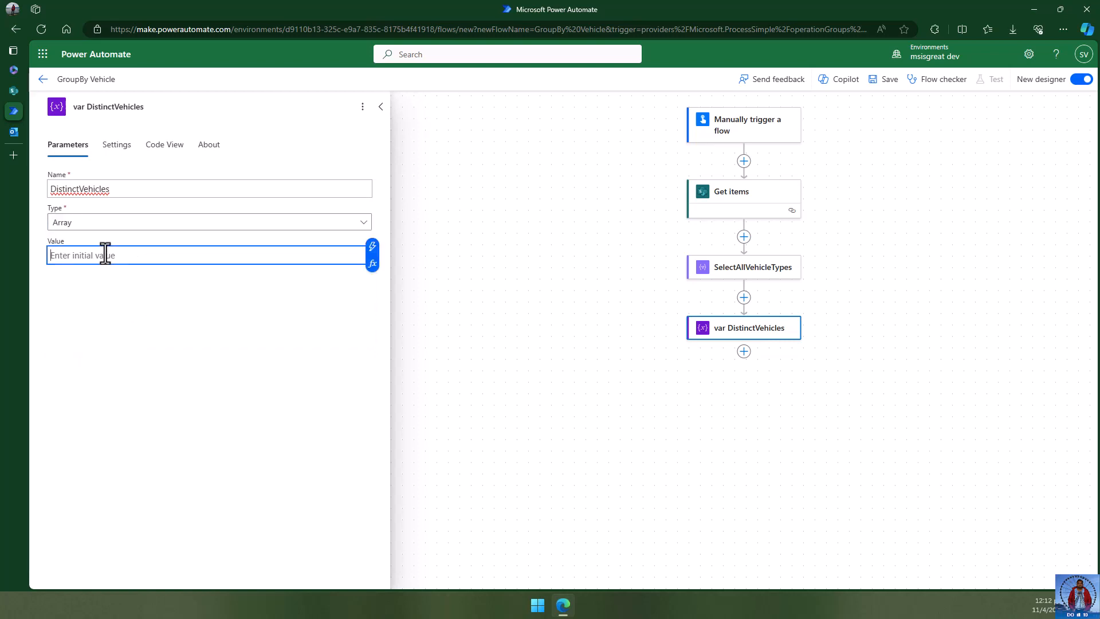
- Set the initial value to intersection(body('SelectAllVehicleTypes'), body('SelectAllVehicleTypes'))
left_click(372, 263)
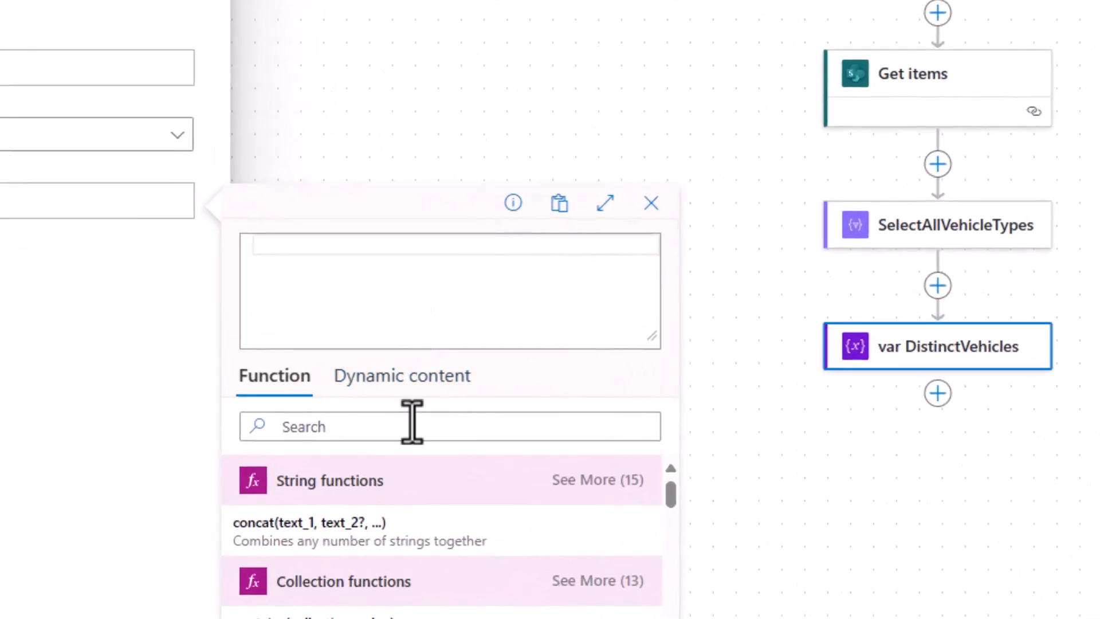
type("in")
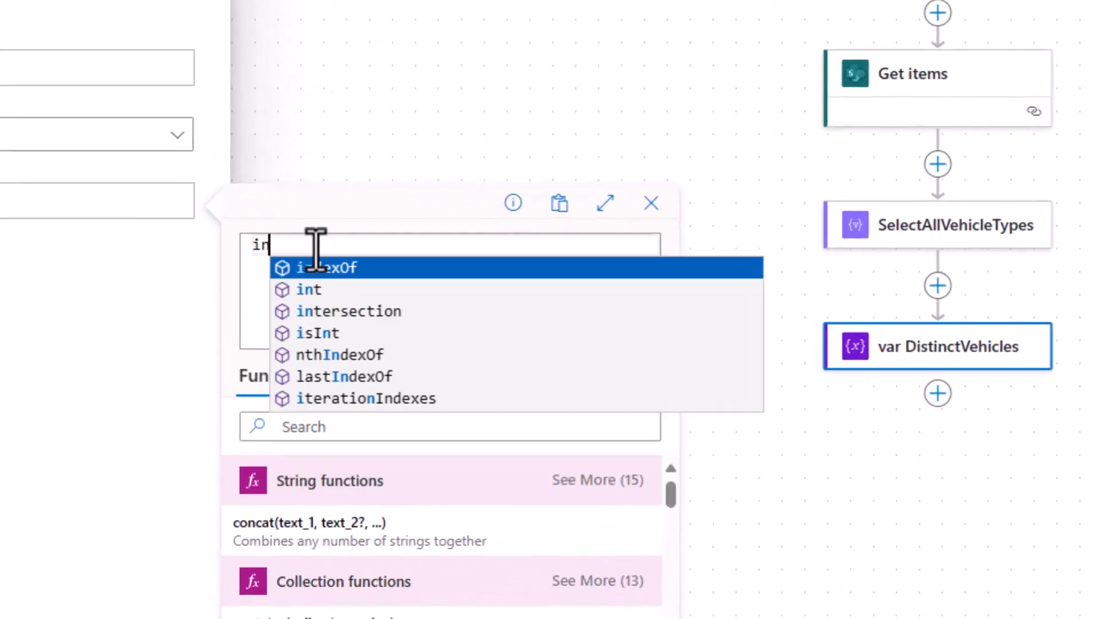
left_click(372, 312)
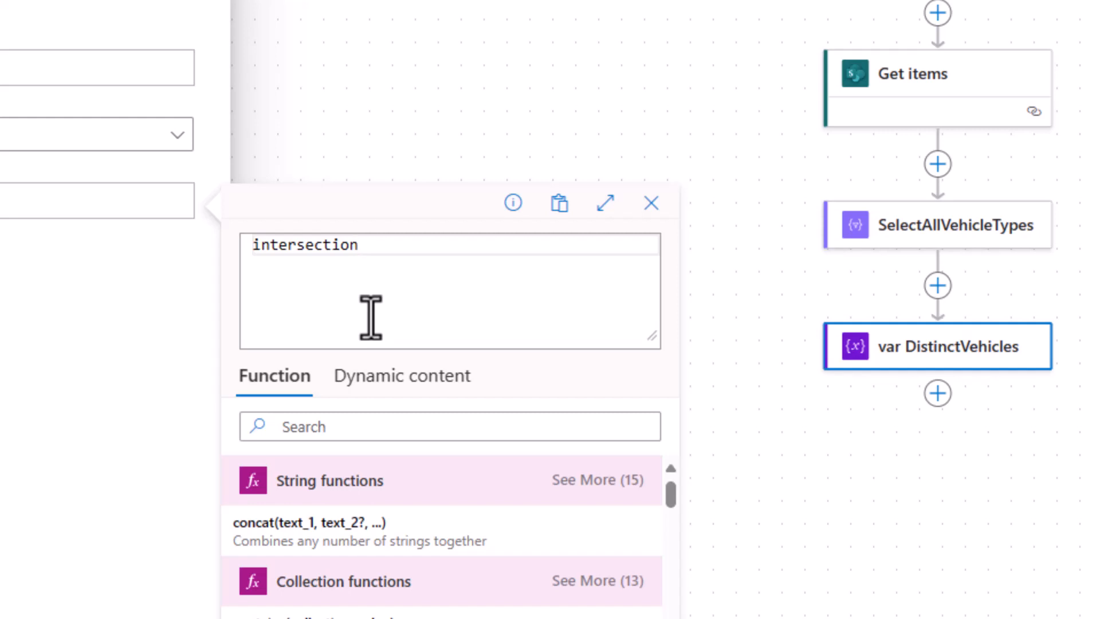
type("(")
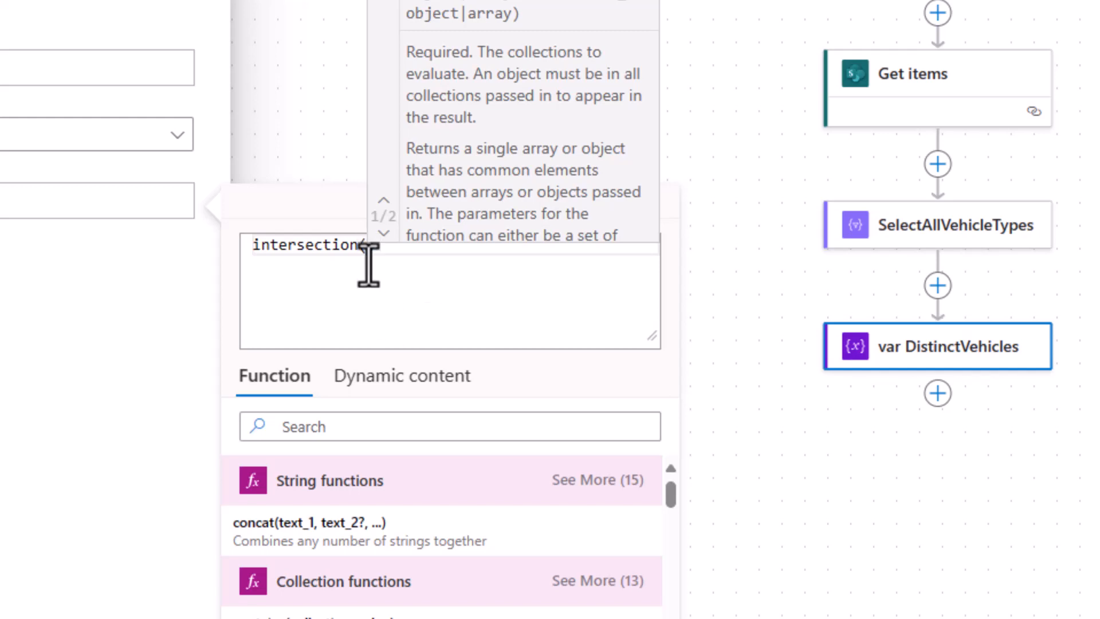
left_click(375, 382)
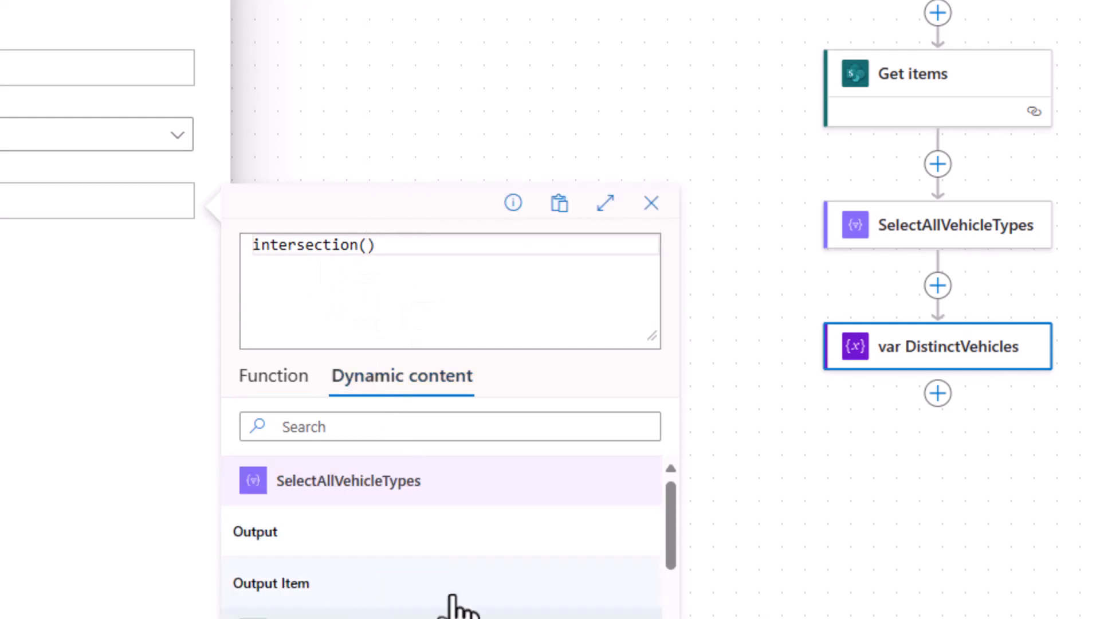
left_click(336, 532)
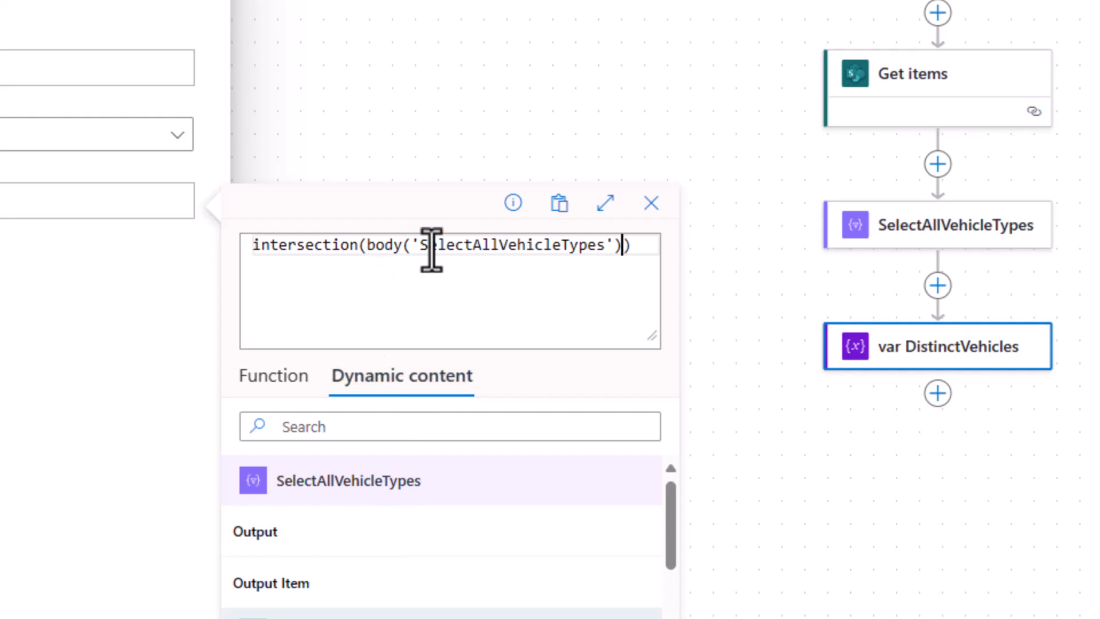
left_click(621, 246)
type(",")
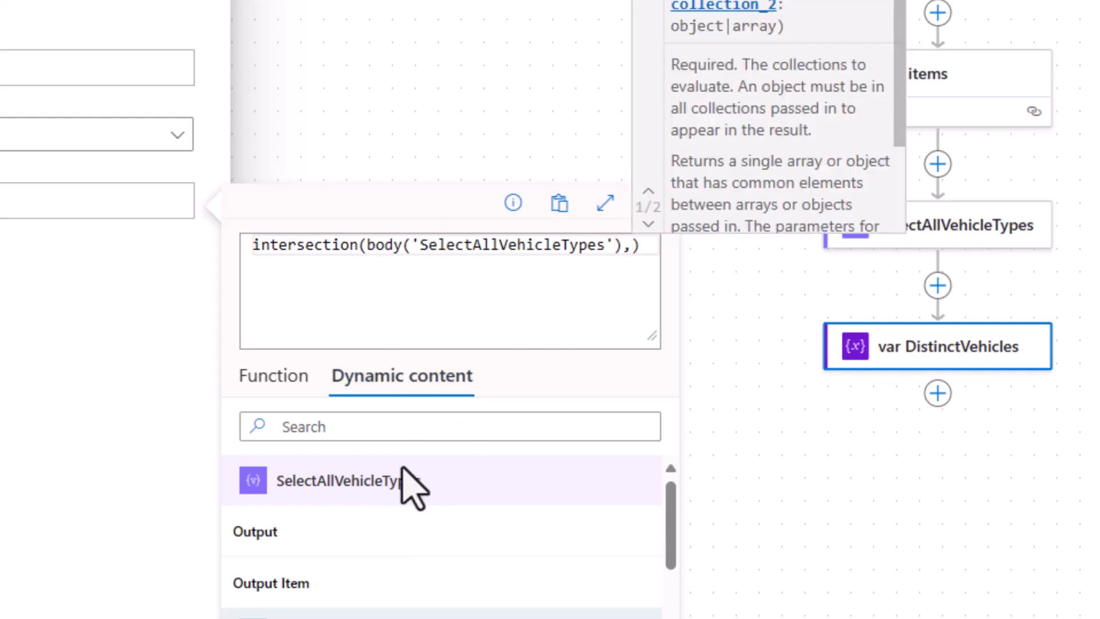
left_click(269, 532)
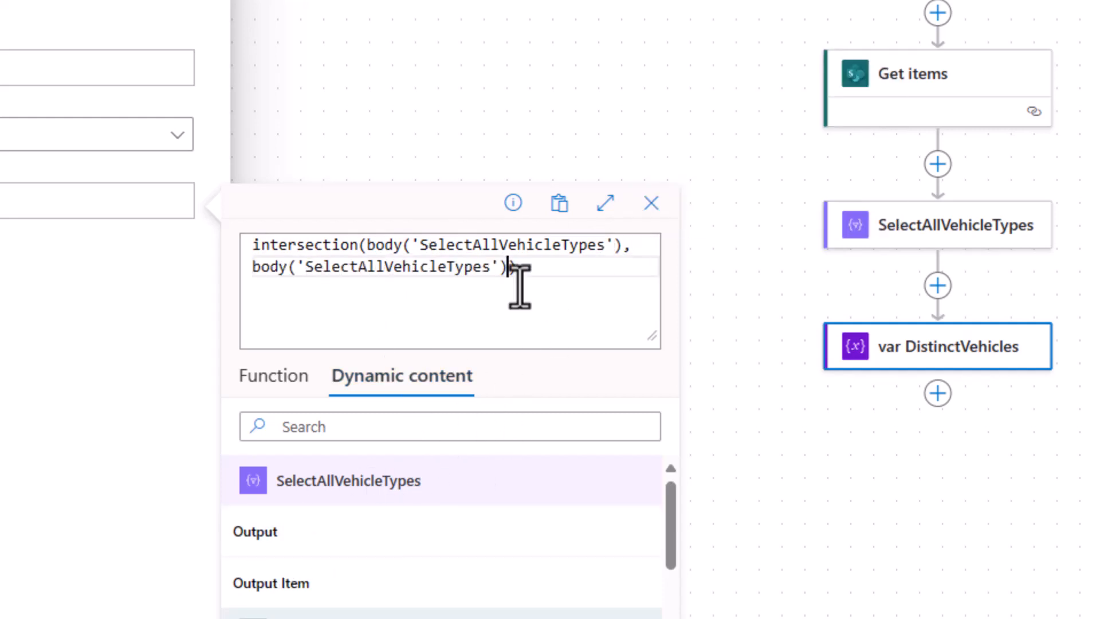
left_click_drag(545, 269, 241, 245)
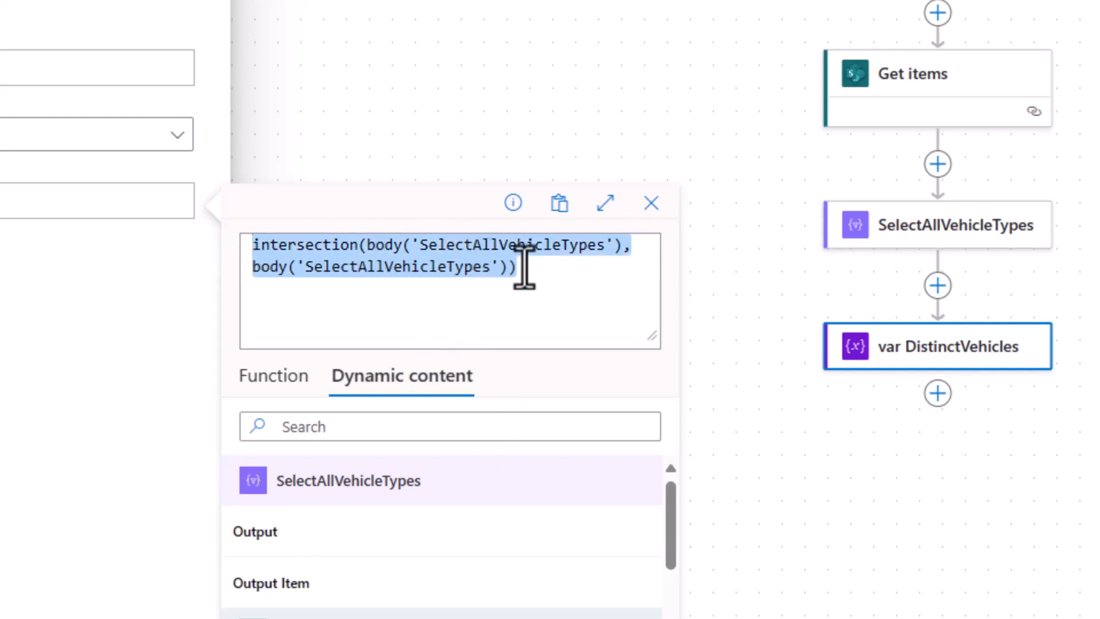
left_click(552, 274)
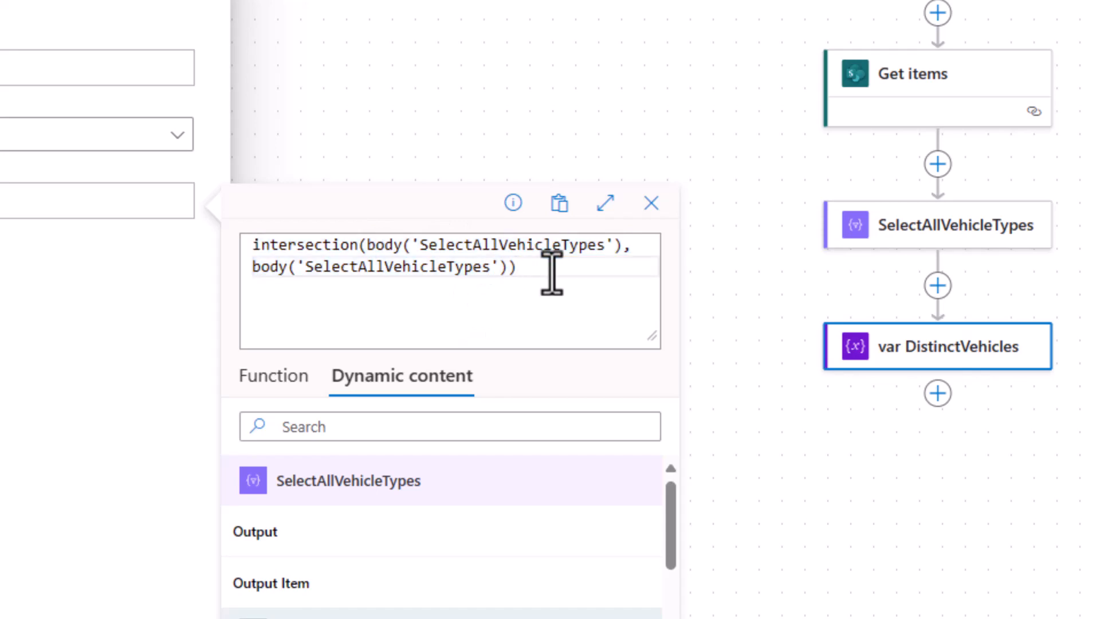
left_click(445, 549)
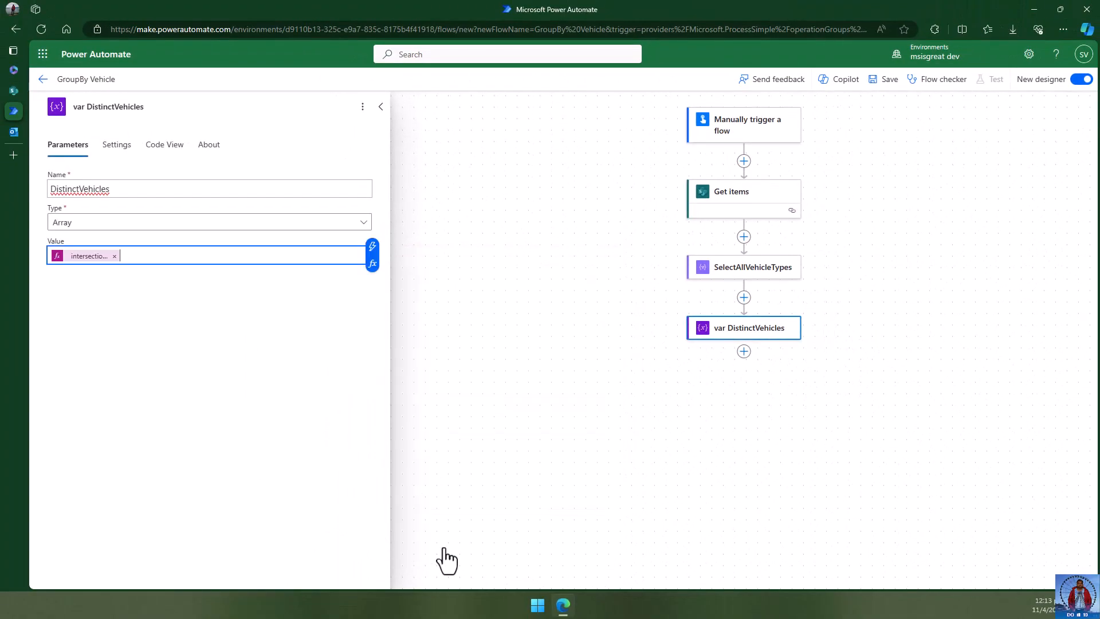
- Finish the DistinctVehicles value and close the variable step's details
left_click(189, 407)
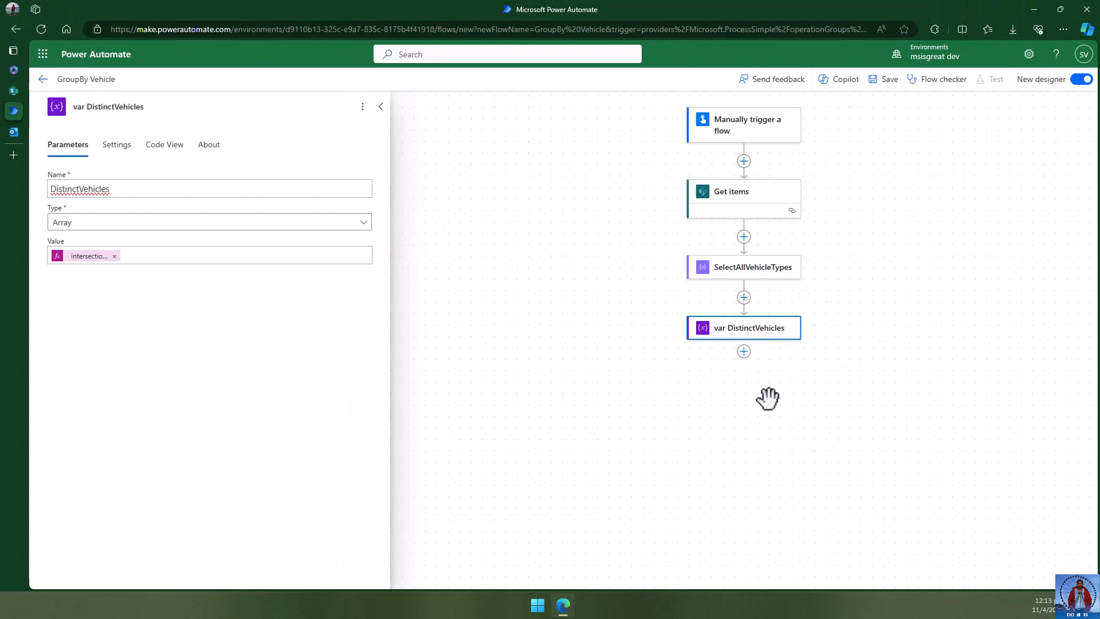
left_click(788, 399)
left_click_drag(882, 381, 553, 375)
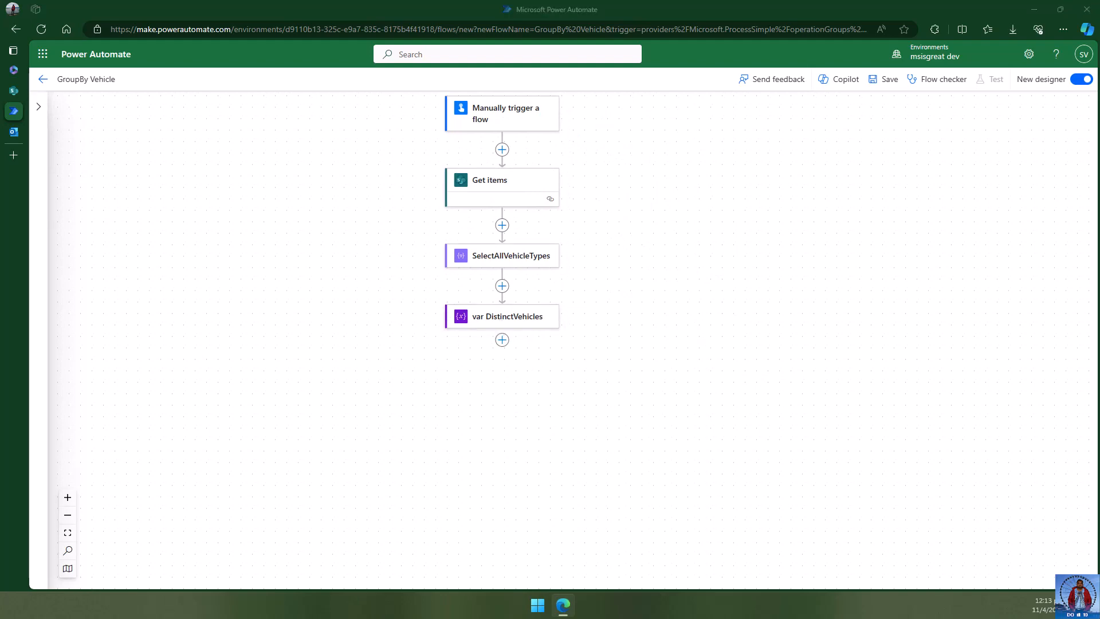
left_click(559, 421)
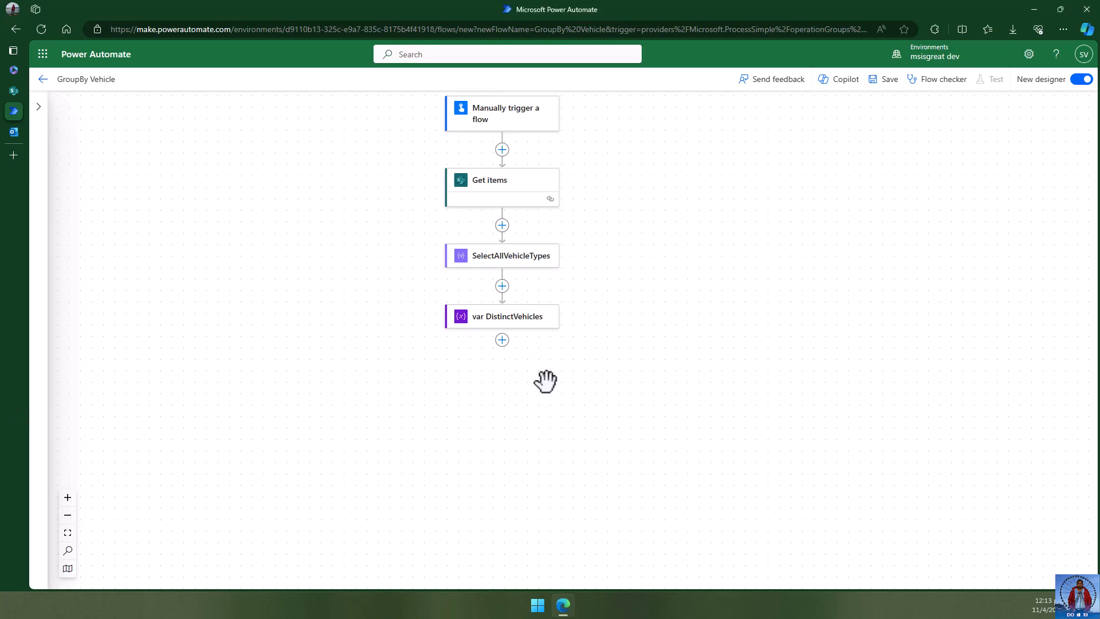
- Insert another Initialize variable action after var DistinctVehicles
left_click(502, 340)
left_click(545, 326)
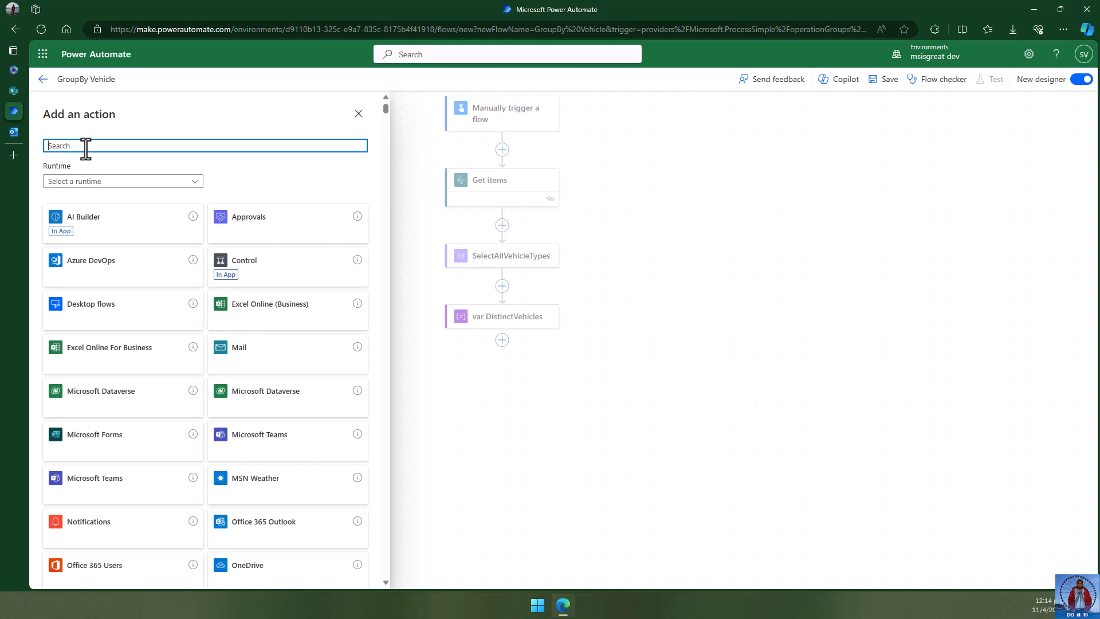
type("variable")
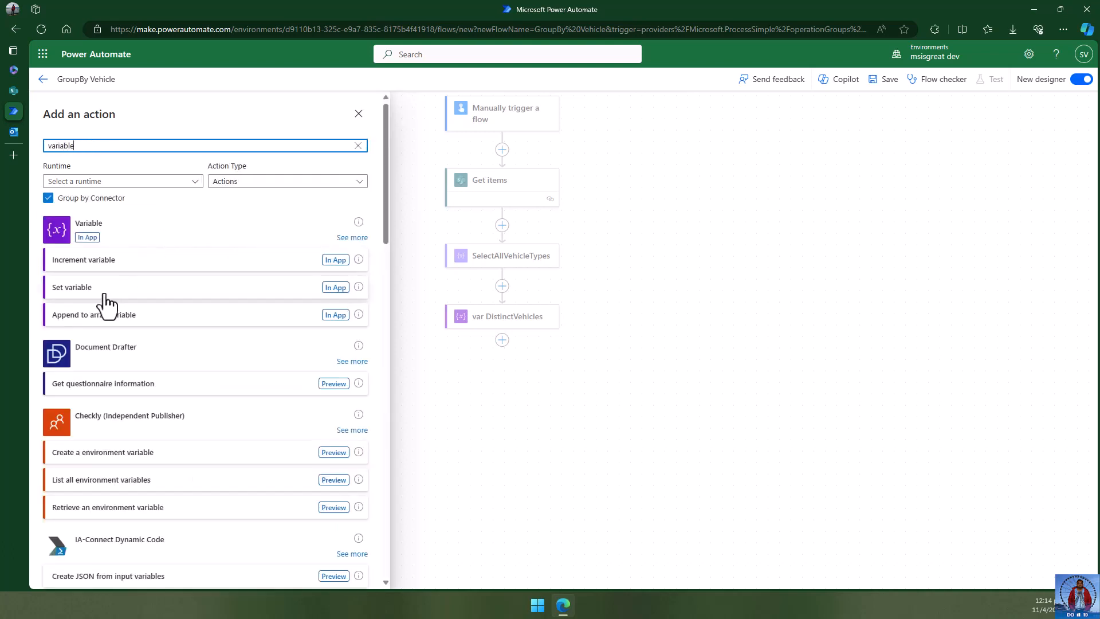
left_click(351, 238)
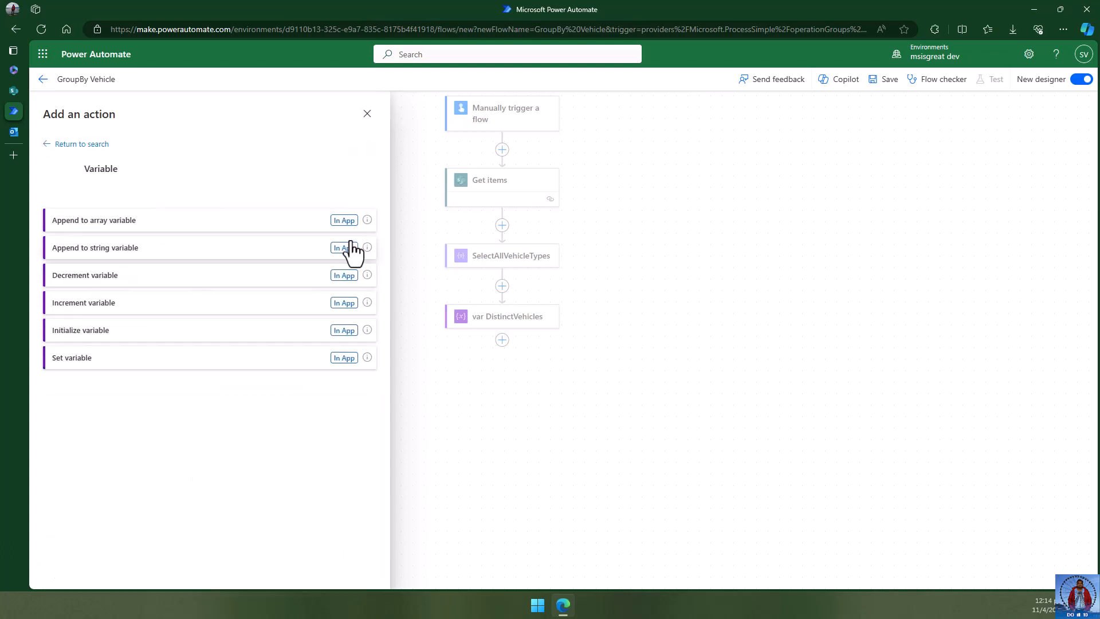
left_click(106, 331)
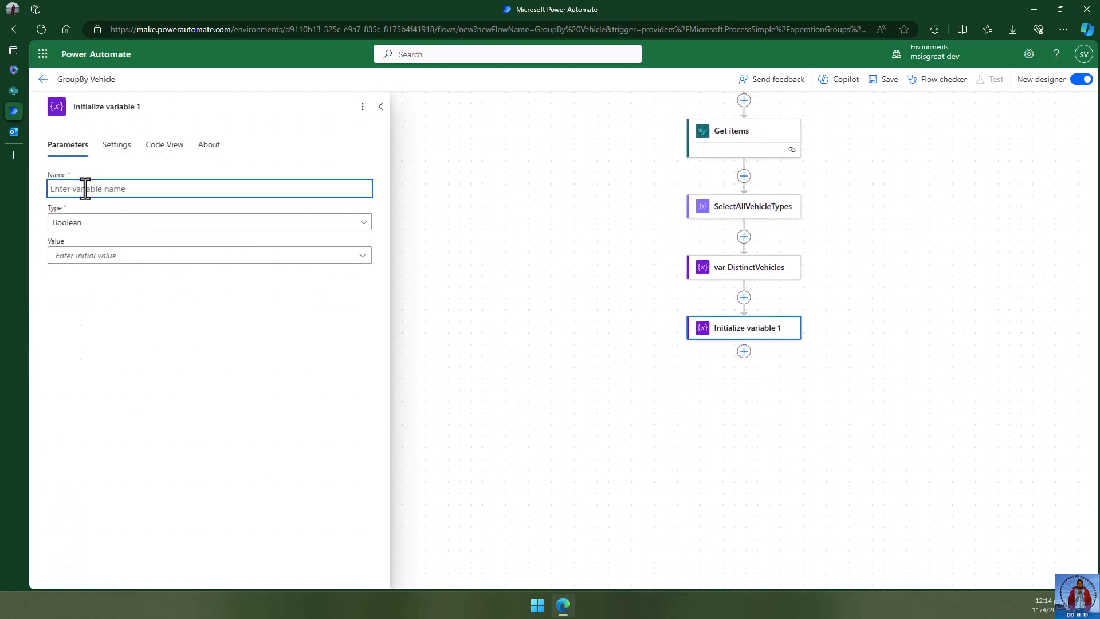
- Title the step 'var GroupByVehicles' and name the variable GroupByVehicles
left_click(134, 107)
left_click_drag(150, 108, 40, 108)
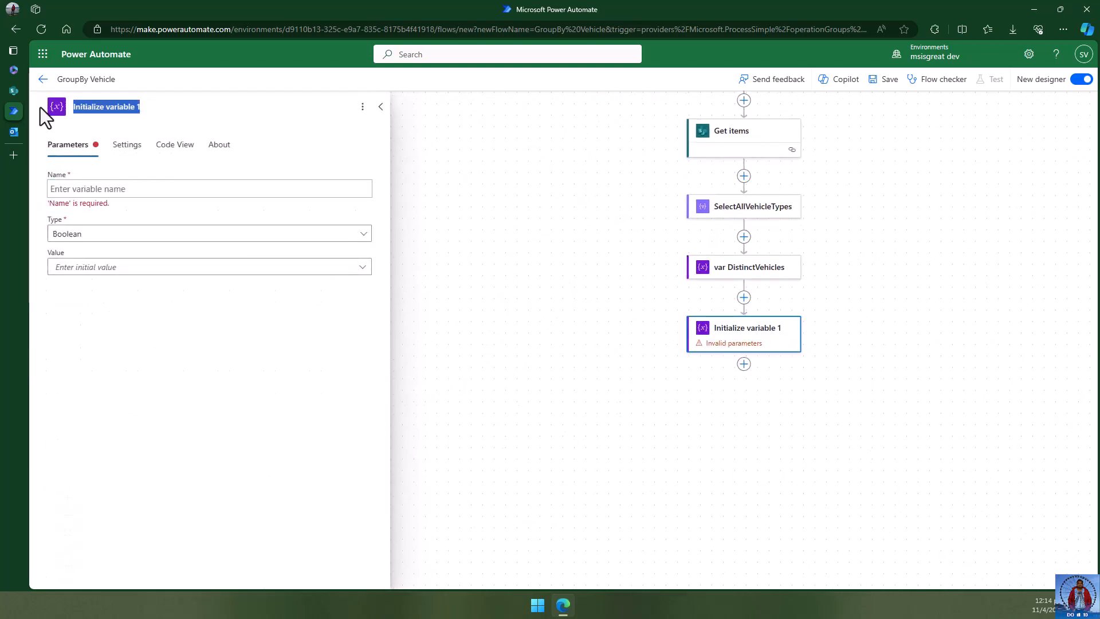
type("var ")
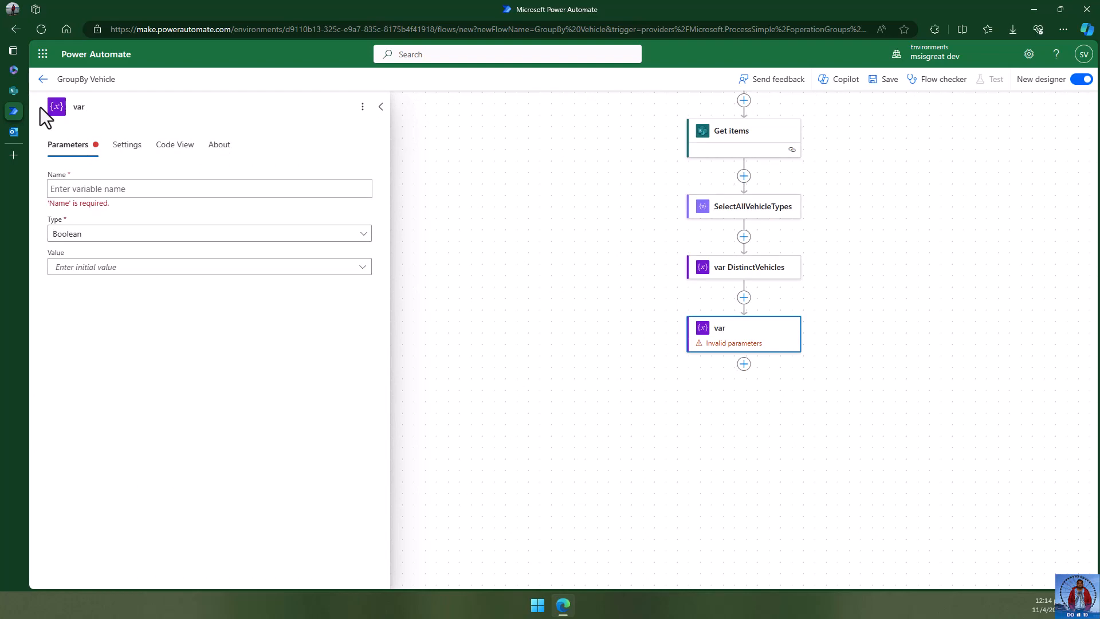
type("GroupByVehicles")
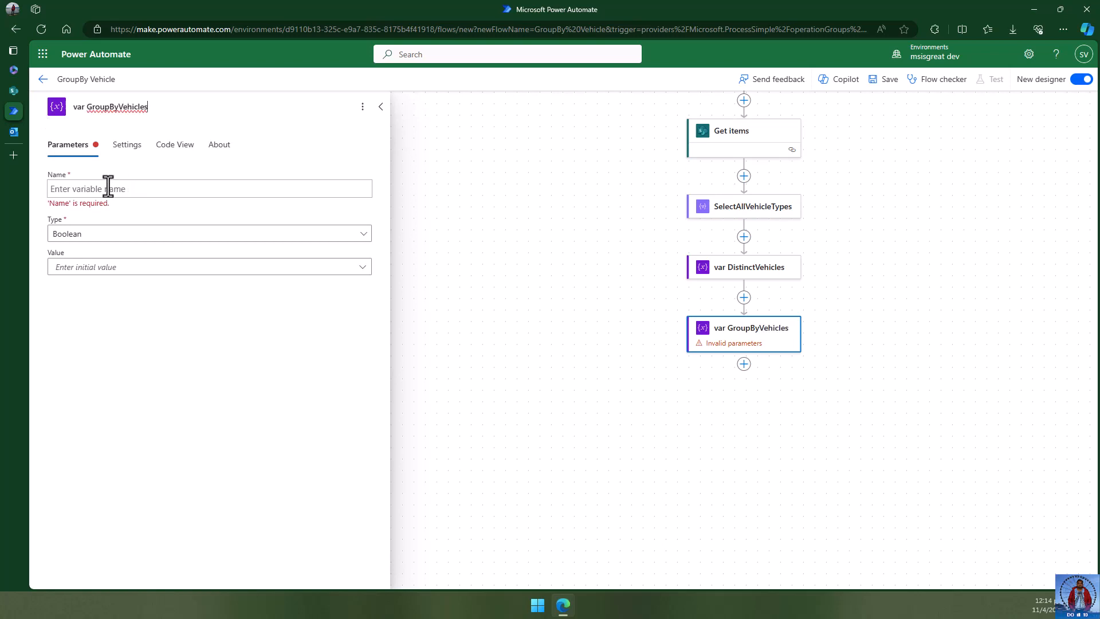
left_click(108, 188)
left_click(113, 107)
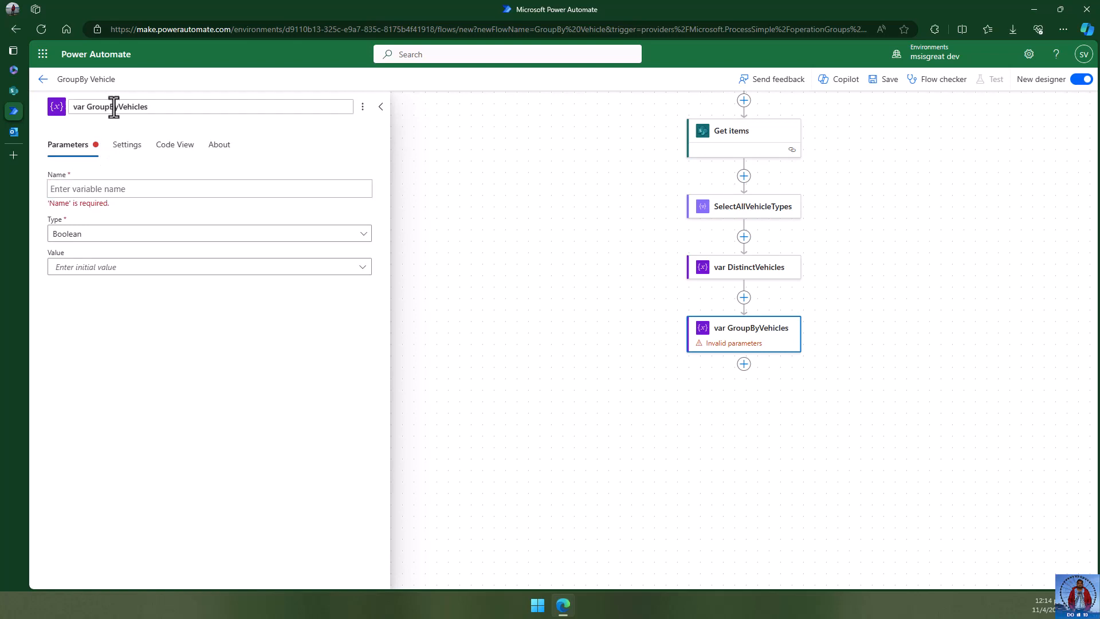
triple_click(114, 107)
double_click(125, 107)
key("ctrl+c")
left_click(102, 189)
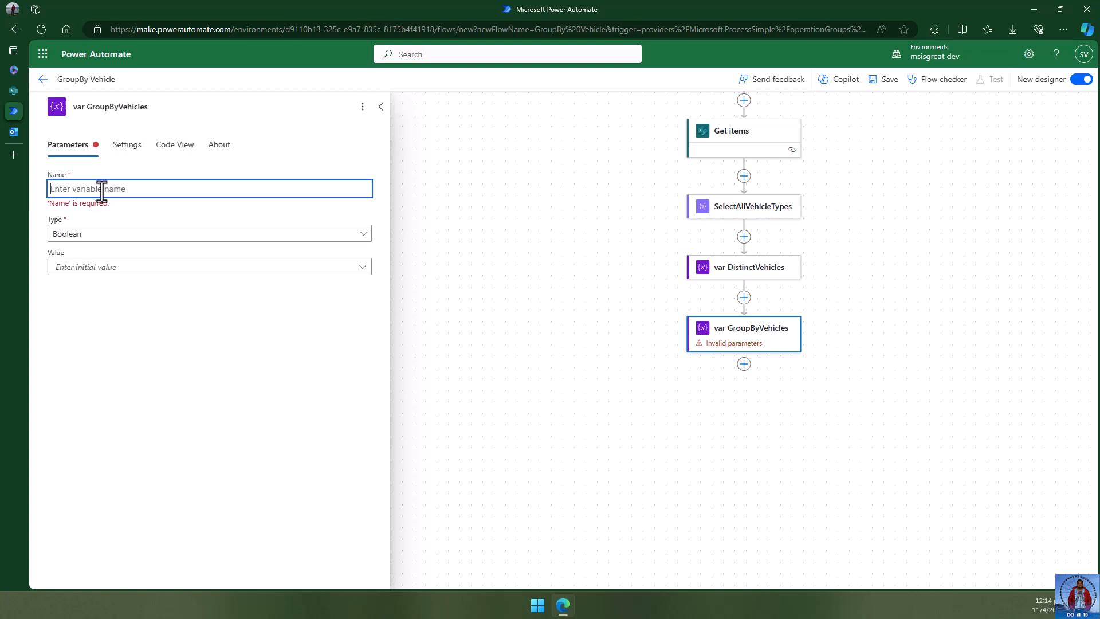
key("ctrl+v")
- Make GroupByVehicles an Array with an empty initial value and close the step
left_click(92, 224)
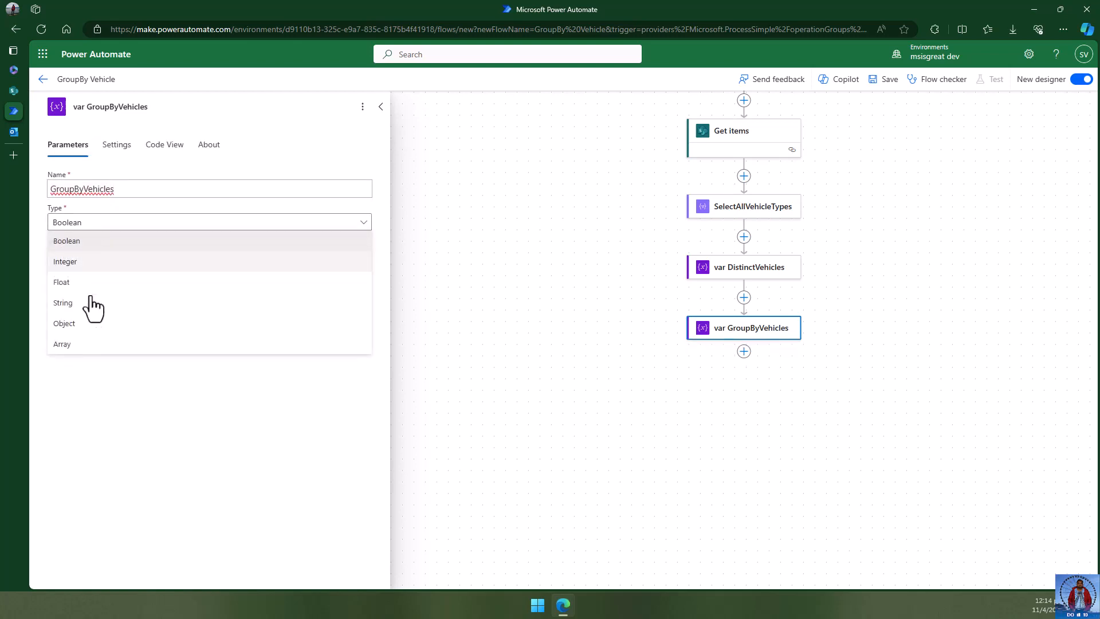
left_click(62, 344)
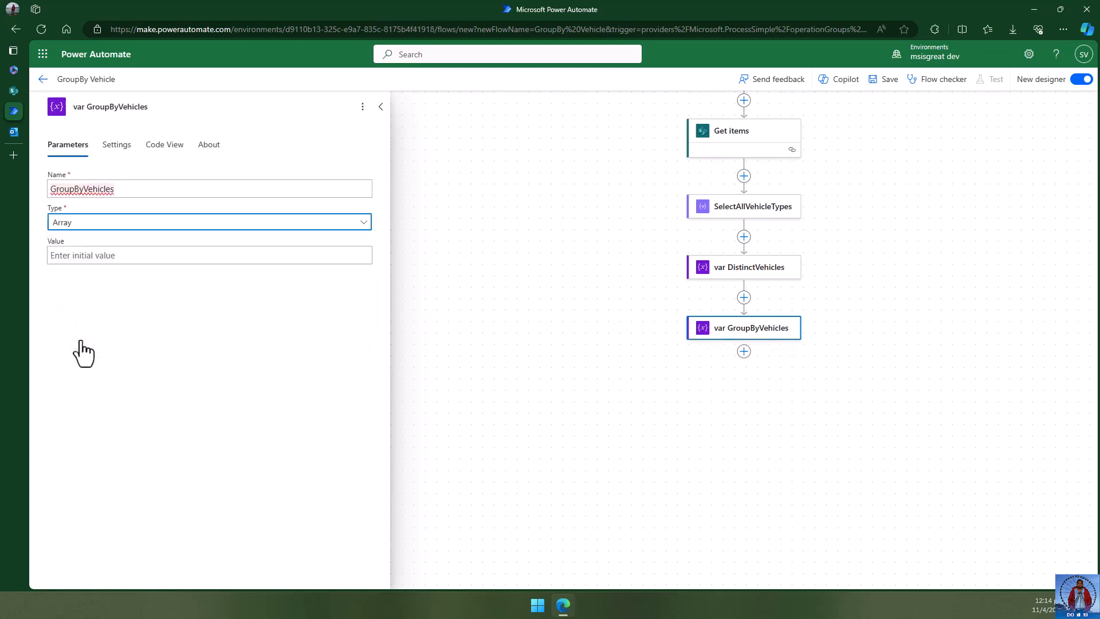
left_click(139, 256)
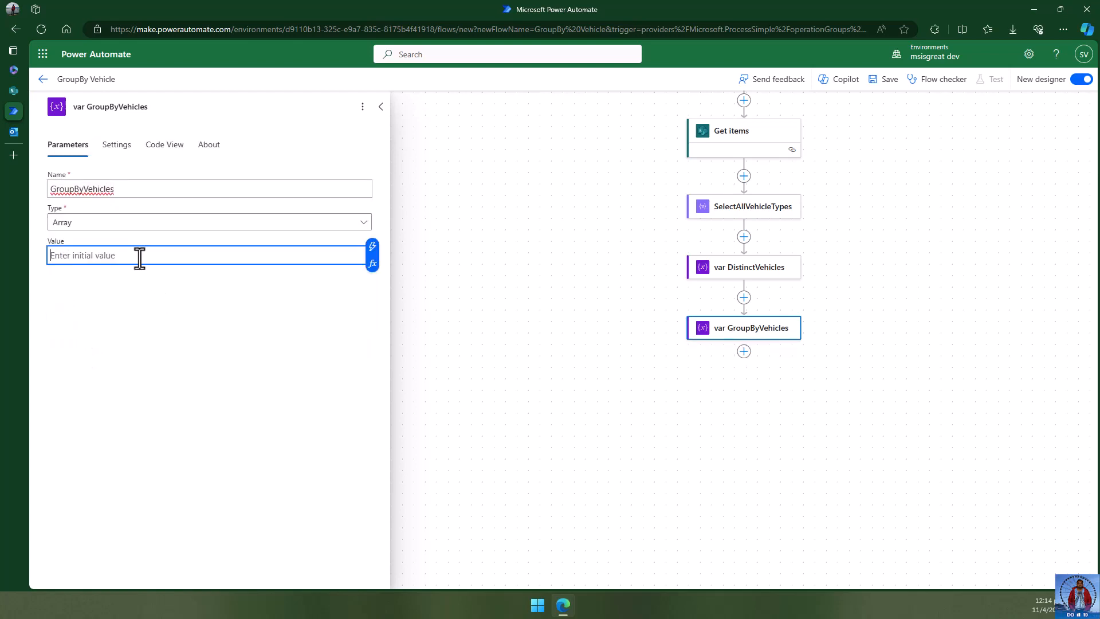
left_click(225, 319)
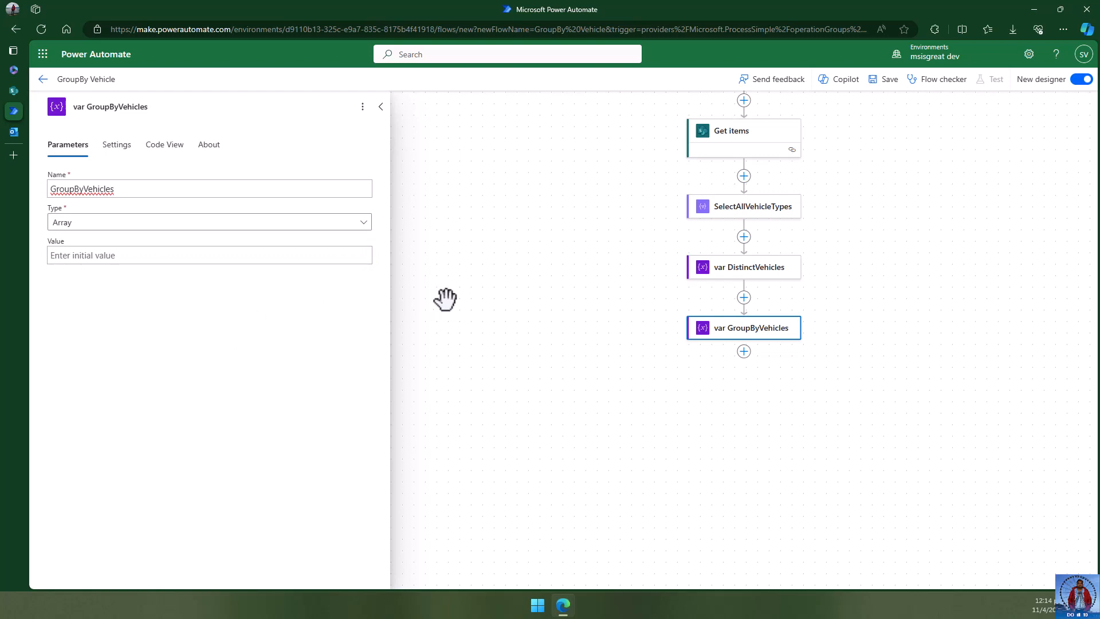
left_click(135, 224)
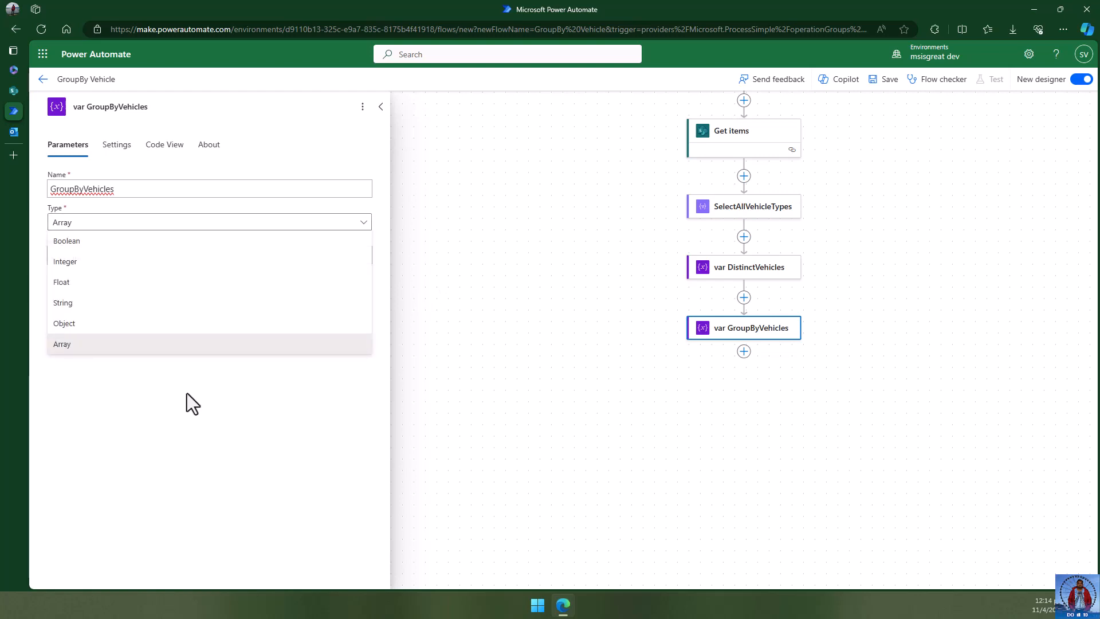
left_click(197, 446)
left_click(540, 322)
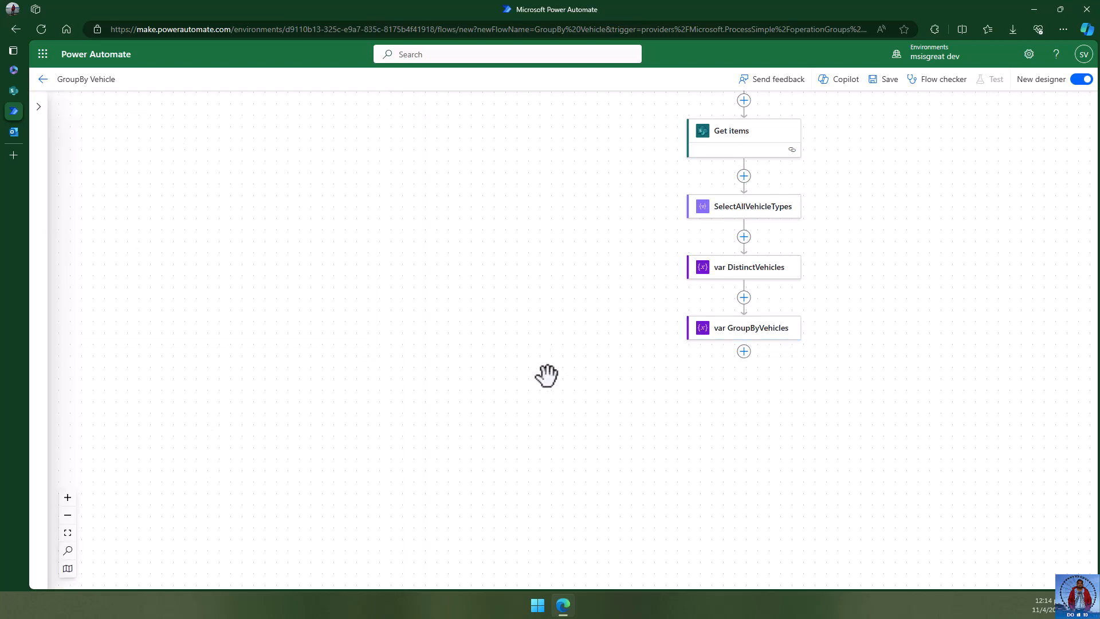
left_click_drag(904, 309, 596, 275)
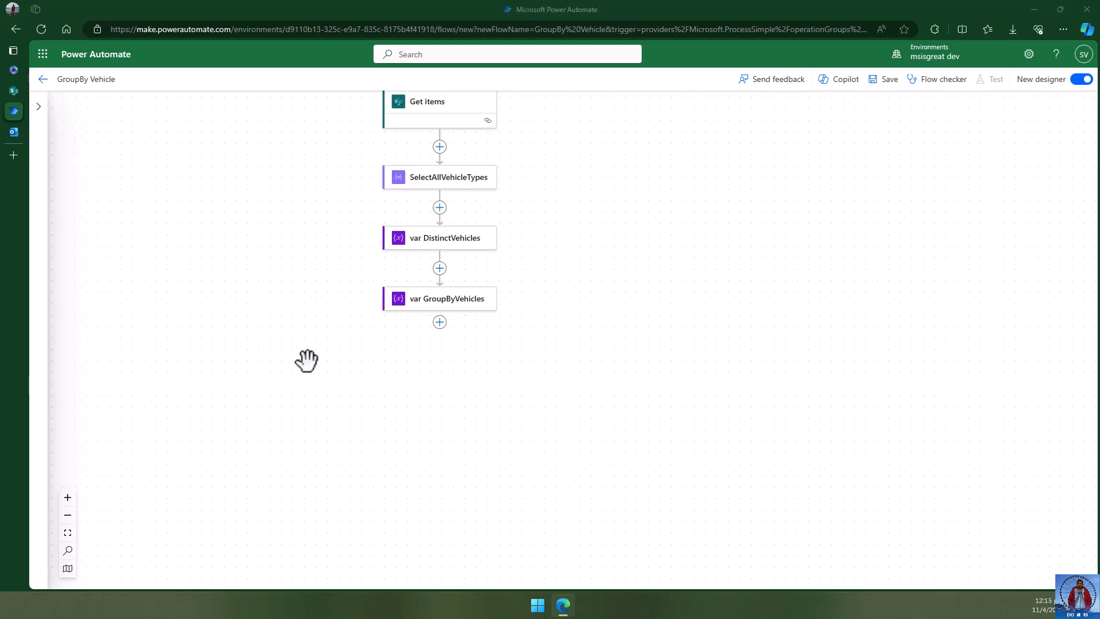
left_click(580, 369)
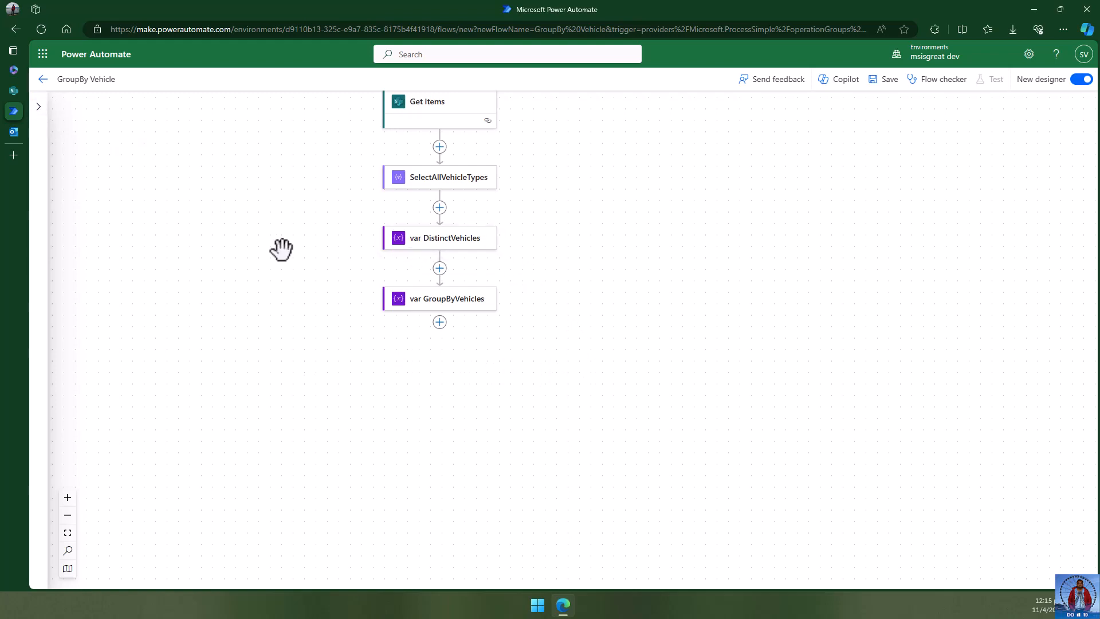
left_click(39, 90)
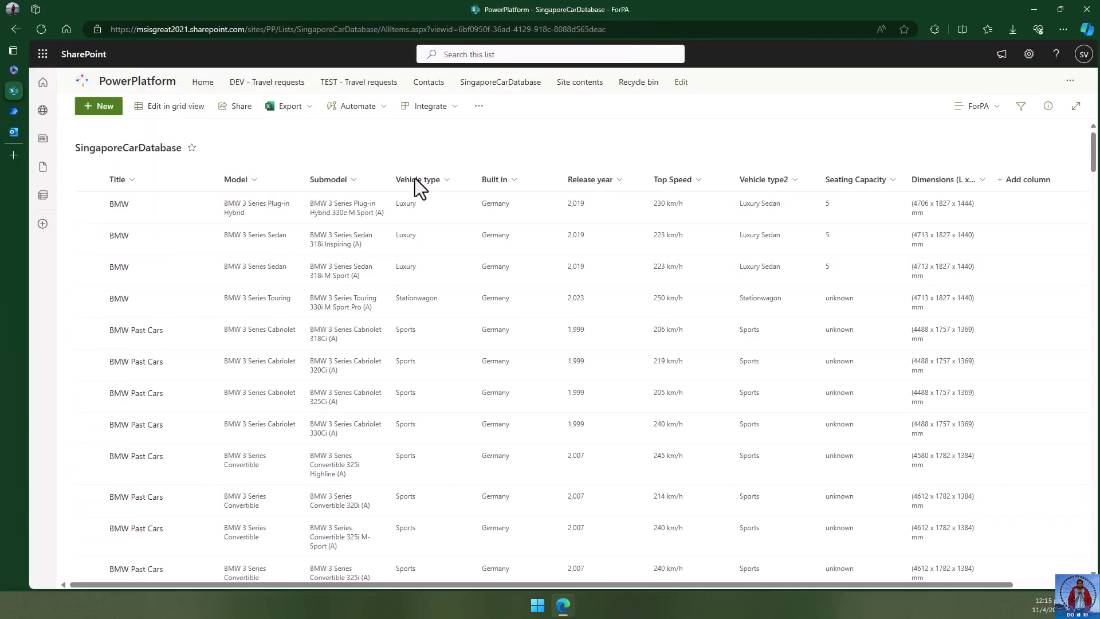
left_click(443, 181)
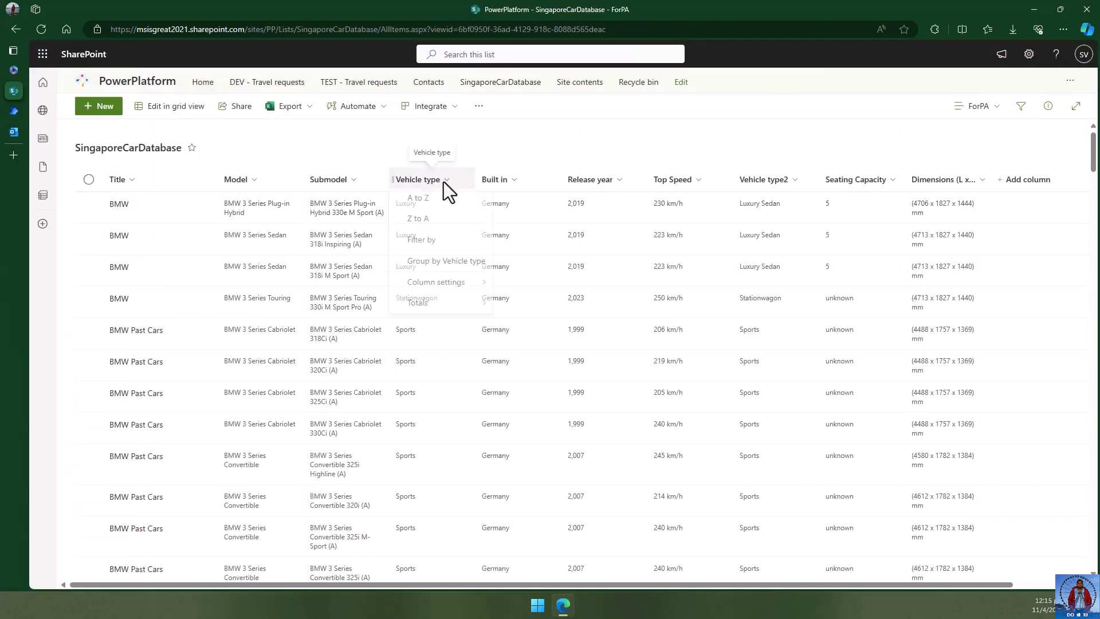
left_click(437, 242)
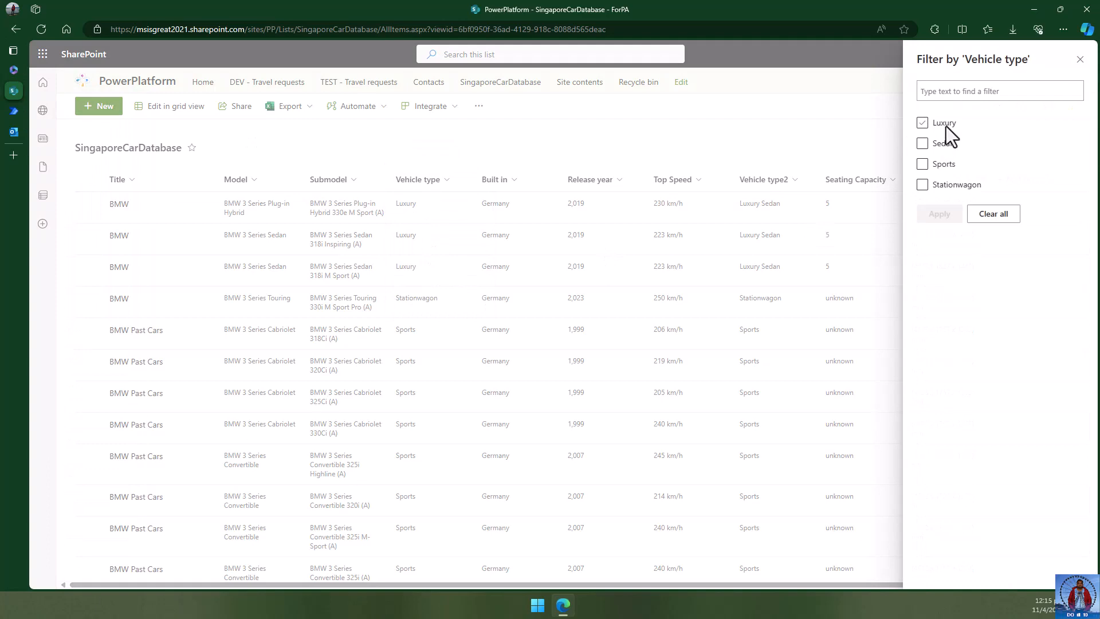
left_click(947, 185)
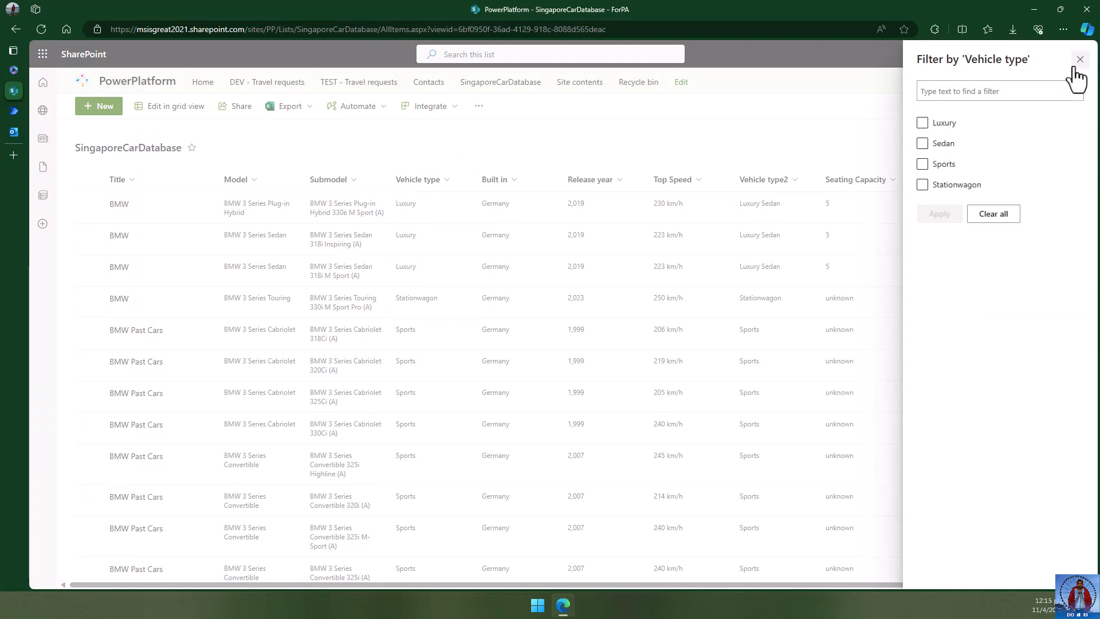
left_click(1080, 59)
left_click(22, 112)
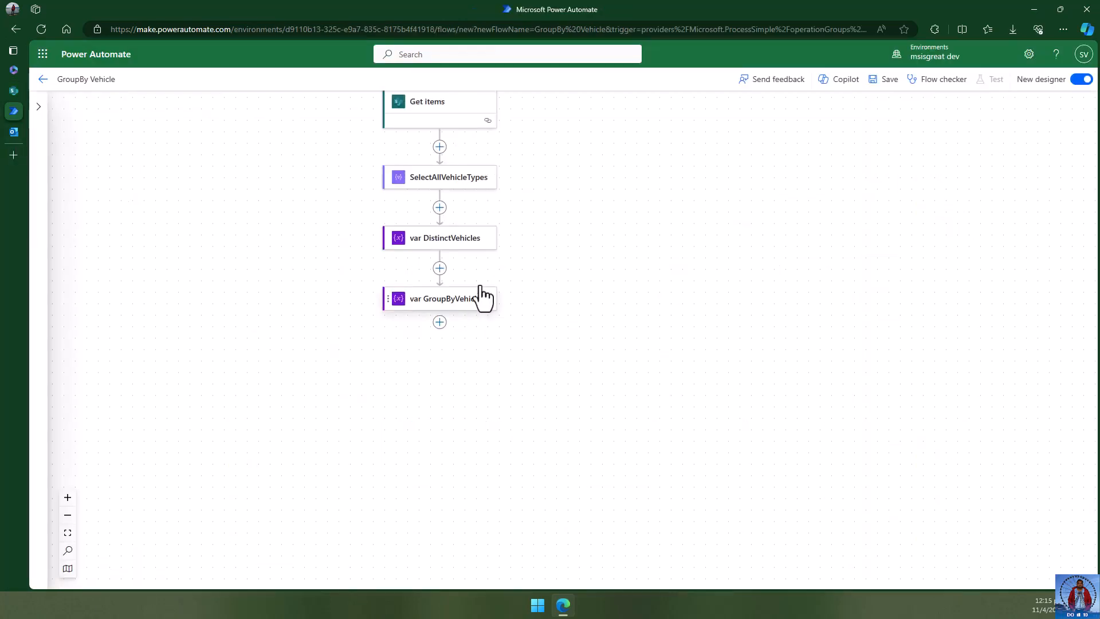
- Open and then close the var DistinctVehicles details, keeping its intersection expression unchanged
left_click(445, 245)
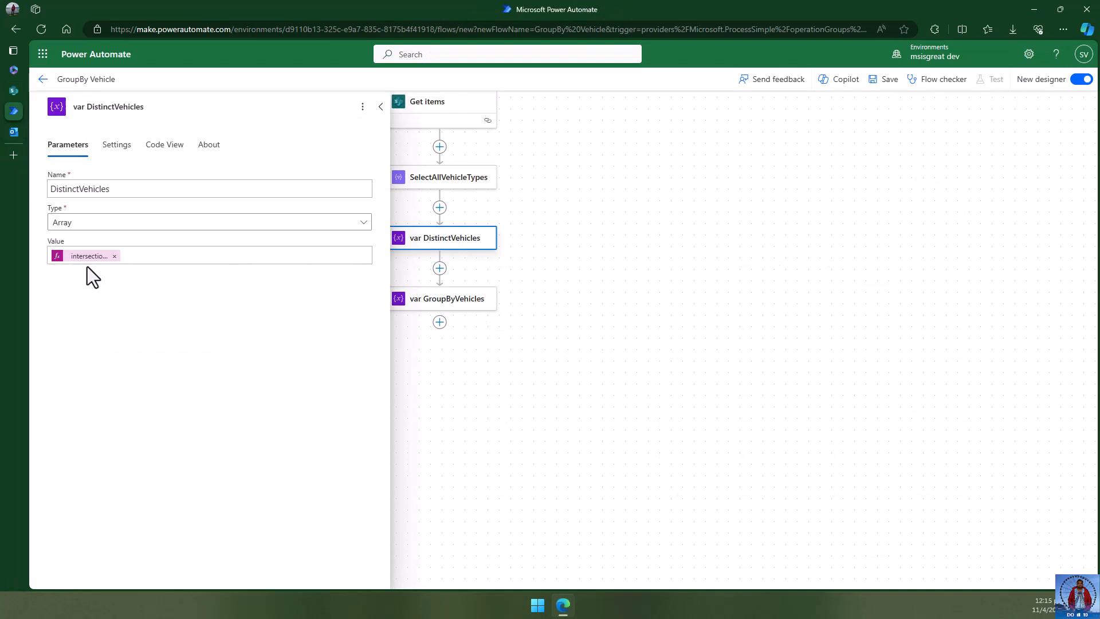
left_click(587, 290)
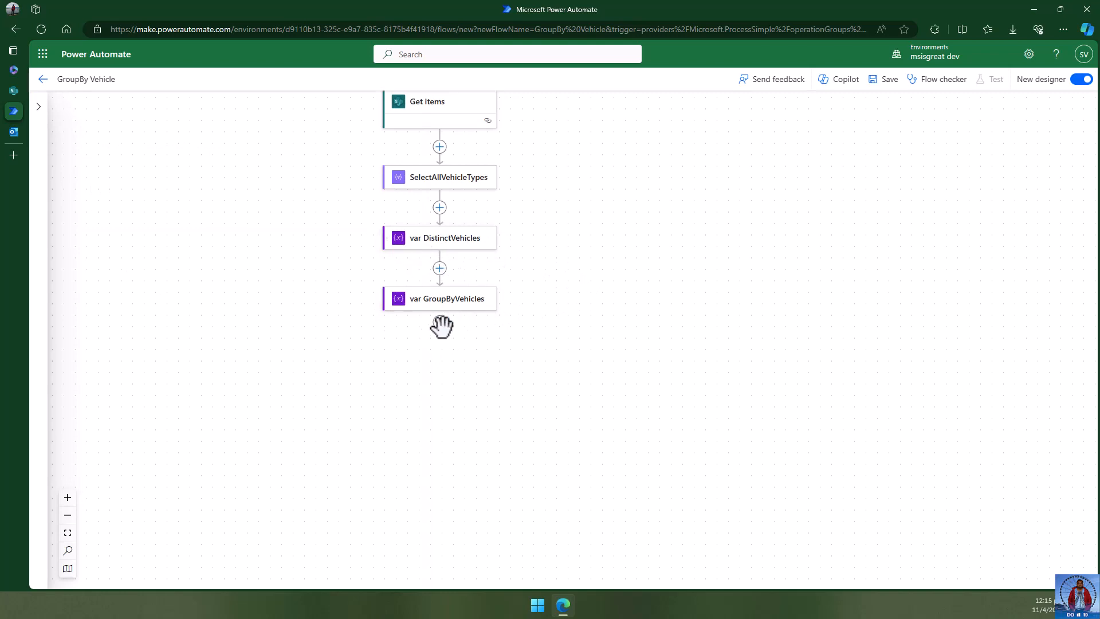
- Add an Apply to each loop after var GroupByVehicles that iterates over the DistinctVehicles variable
mouse_move(440, 326)
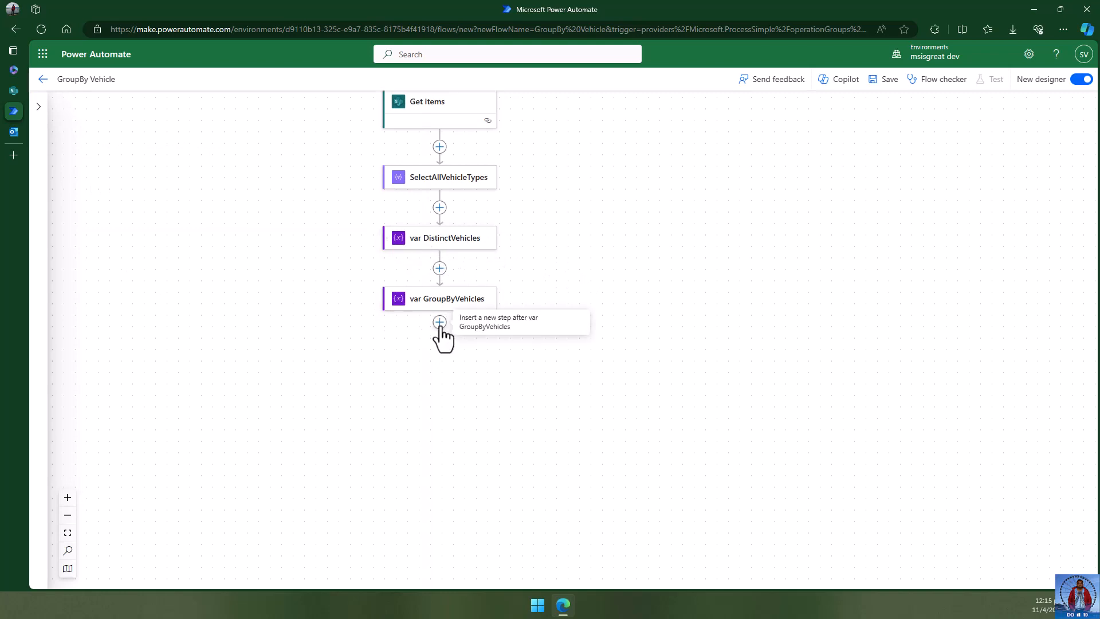
left_click(440, 322)
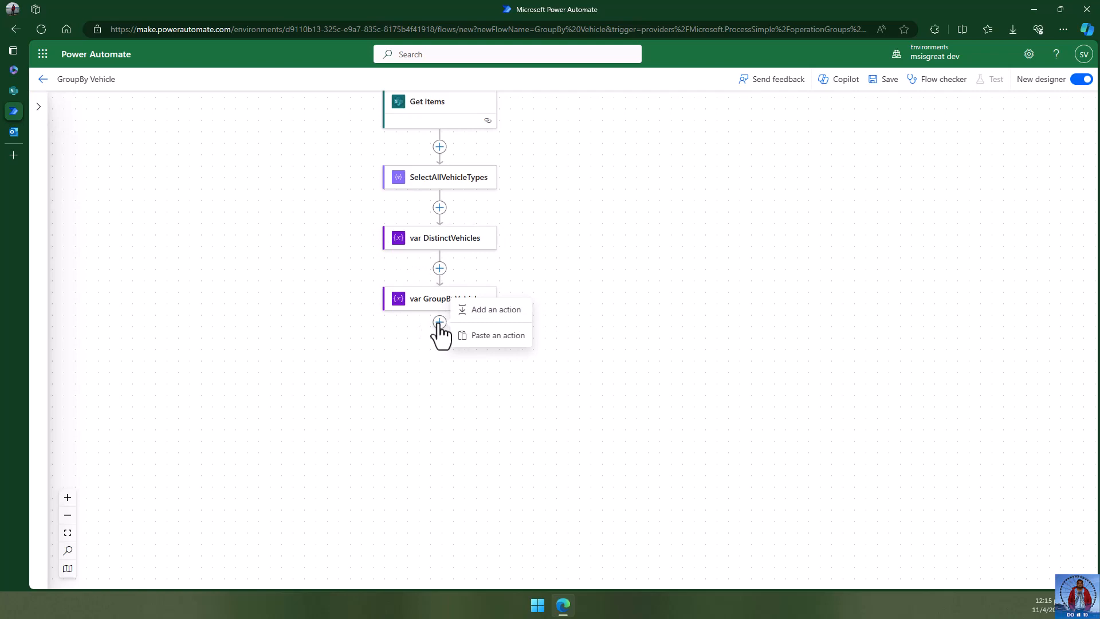
left_click(482, 310)
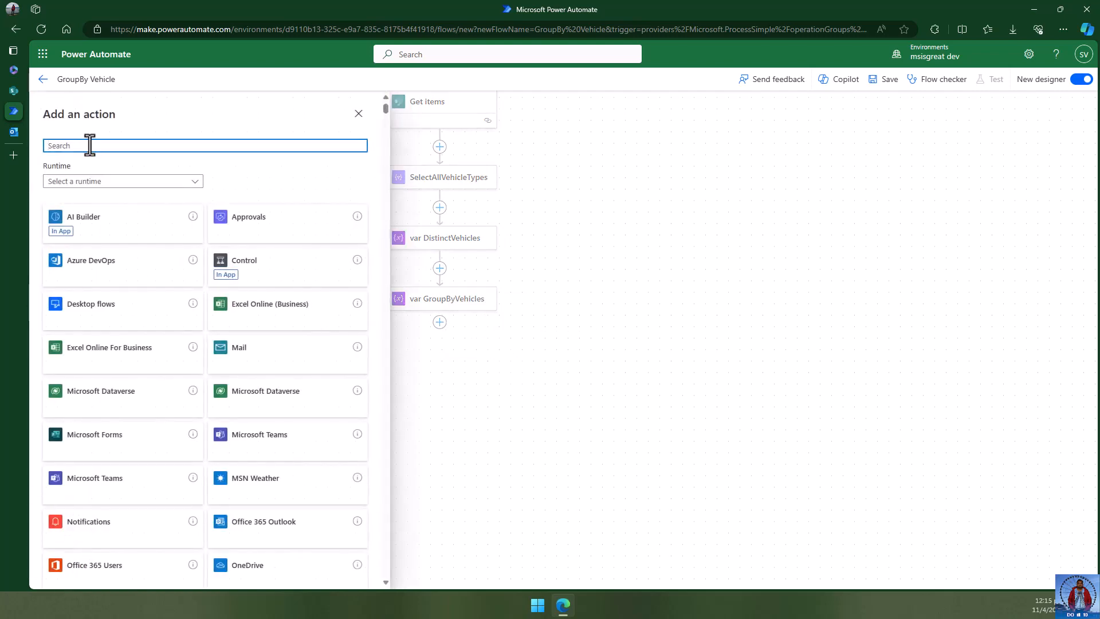
type("for erach")
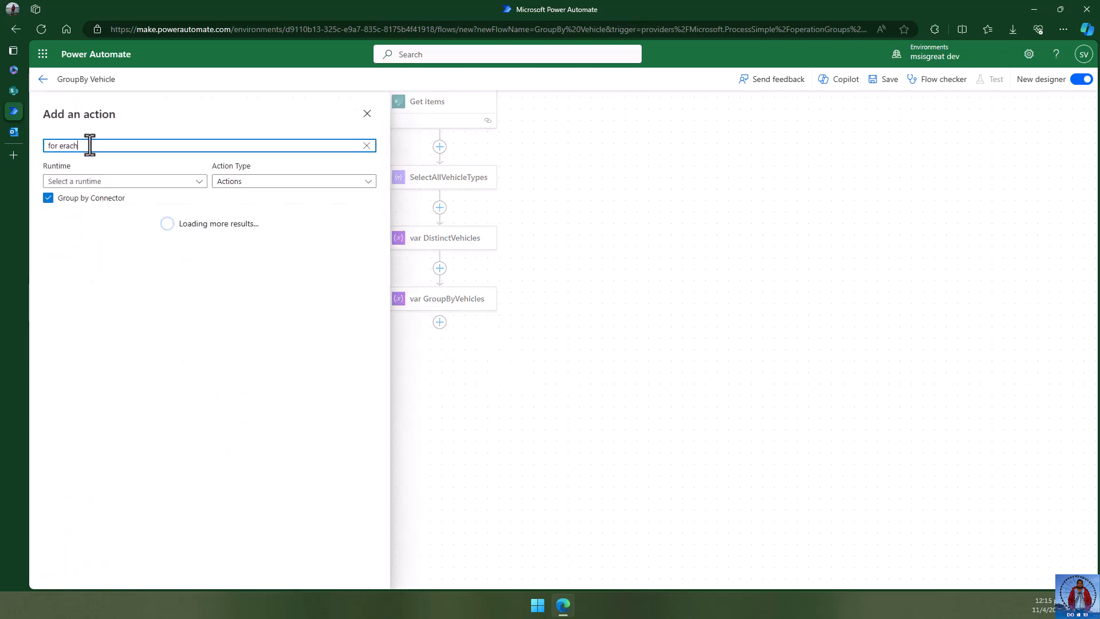
double_click(69, 145)
type("each")
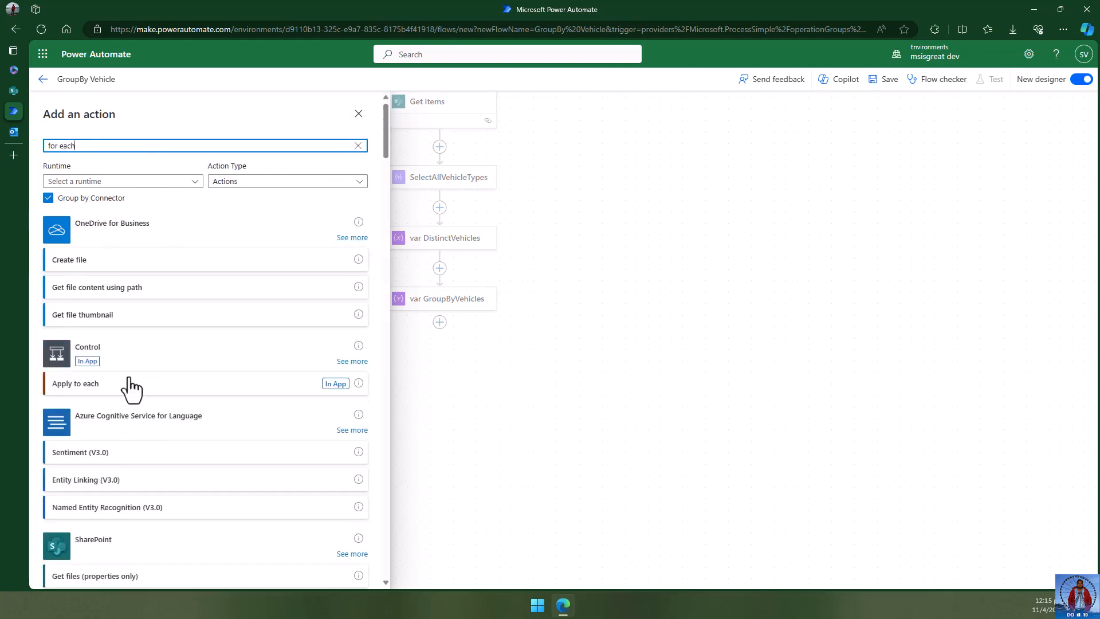
left_click(75, 384)
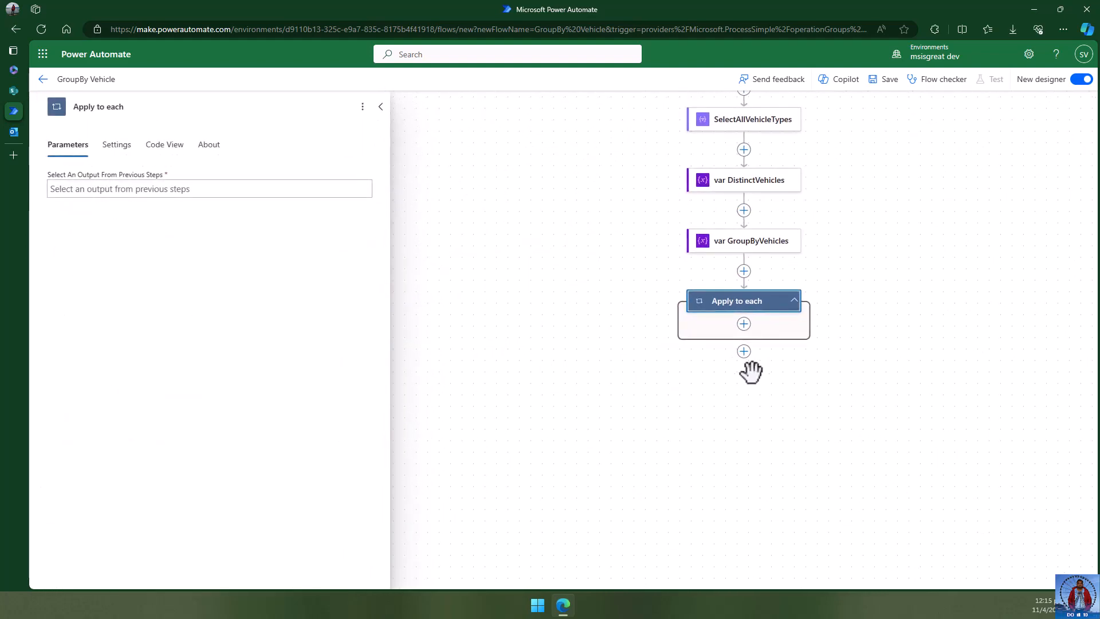
left_click(114, 189)
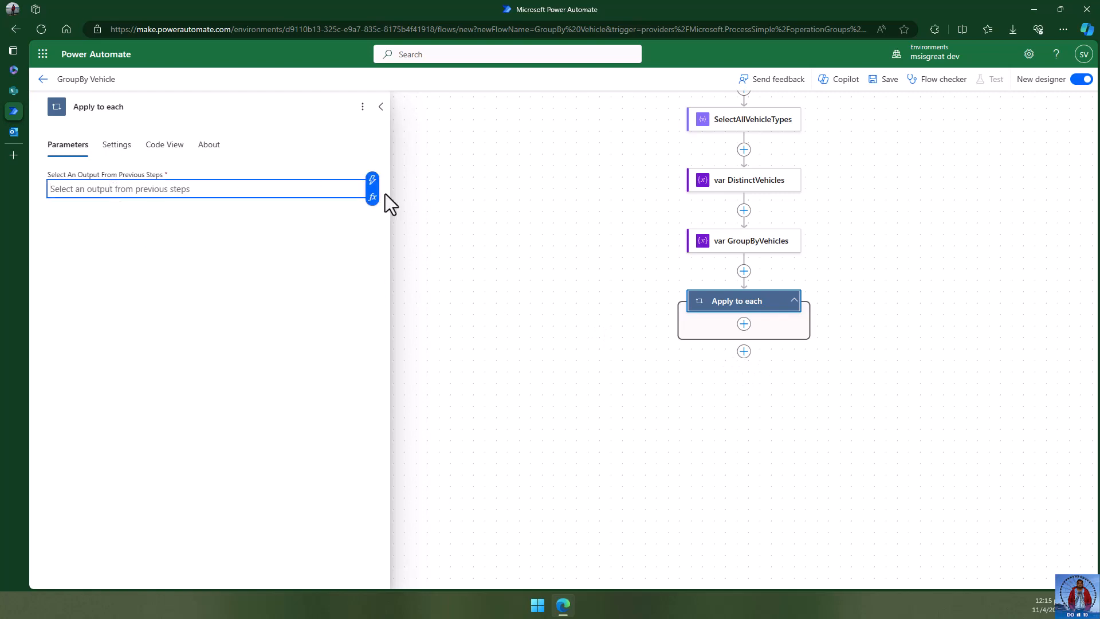
left_click(373, 181)
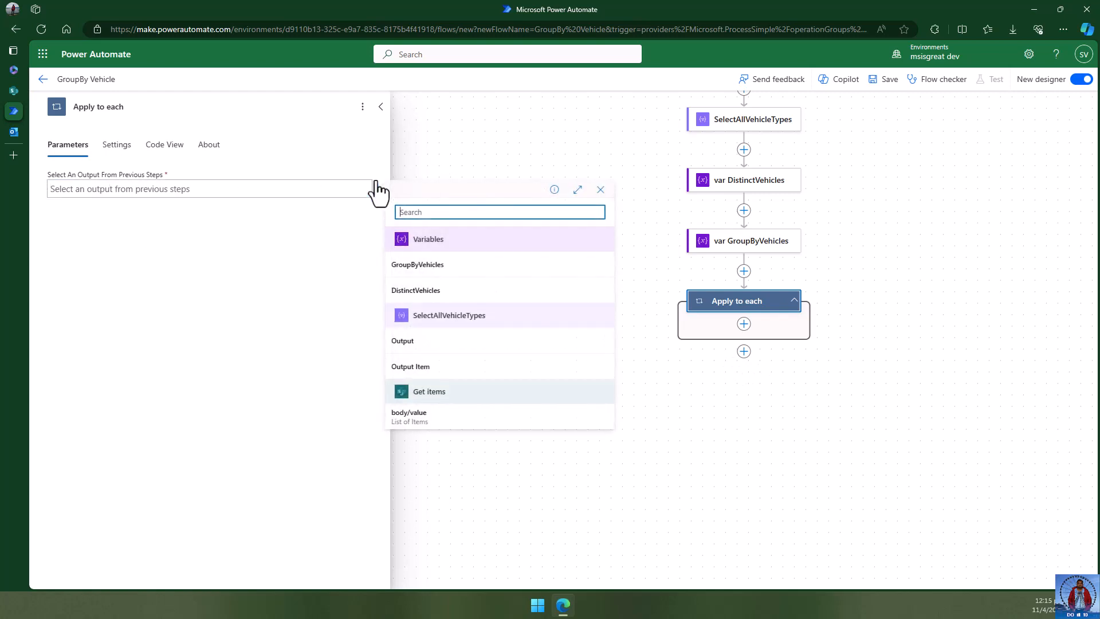
left_click(453, 292)
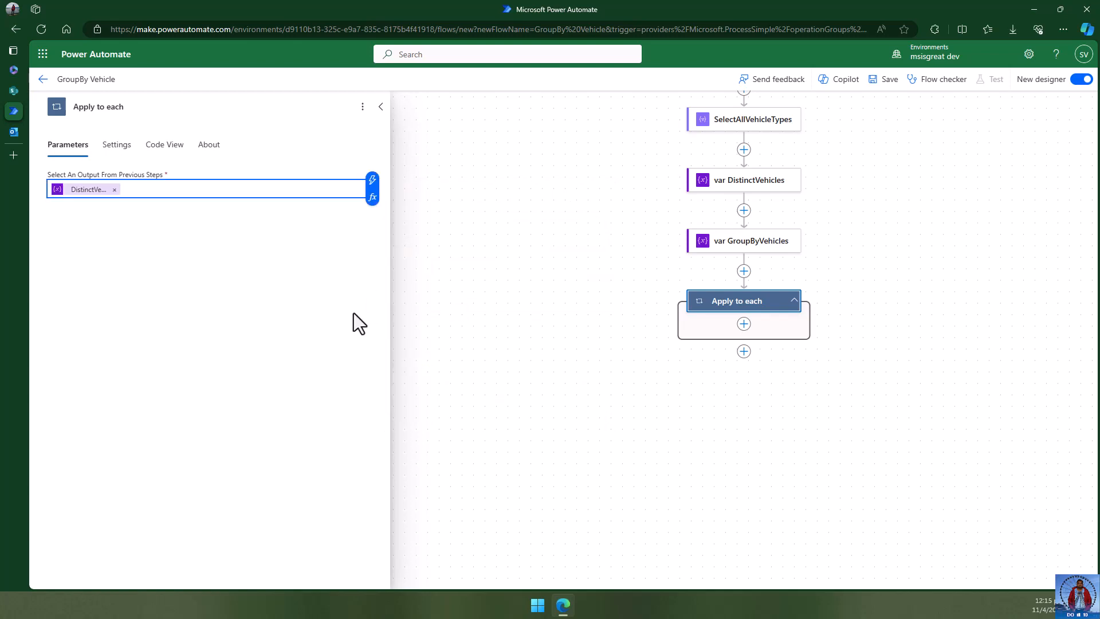
left_click(319, 348)
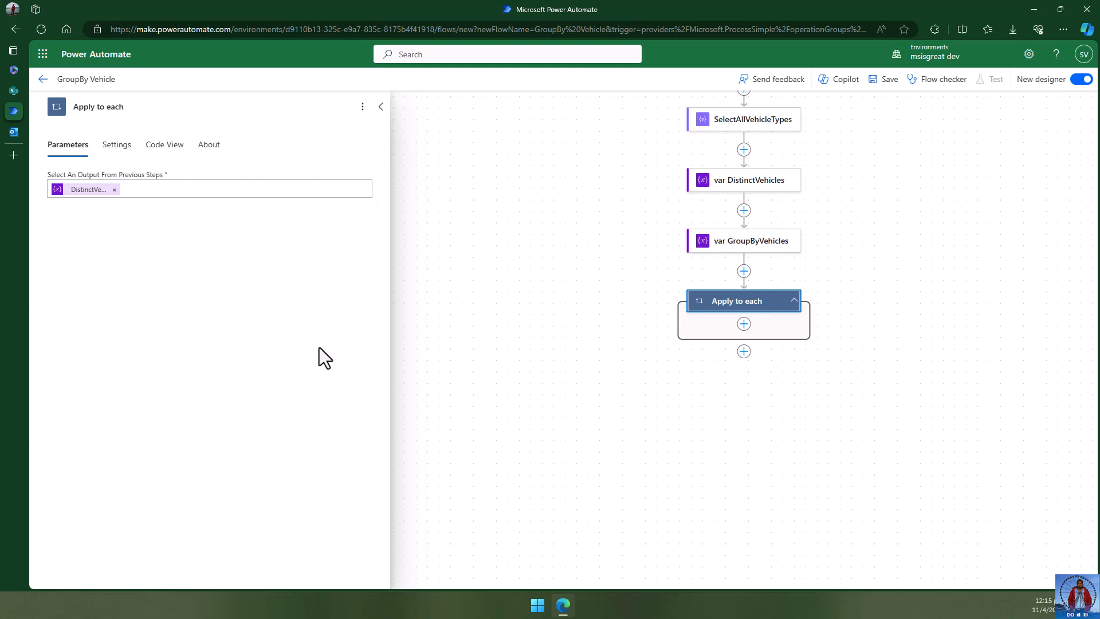
left_click(707, 397)
- Rename the loop step to eachVehicleTypes
left_click(740, 304)
left_click(140, 106)
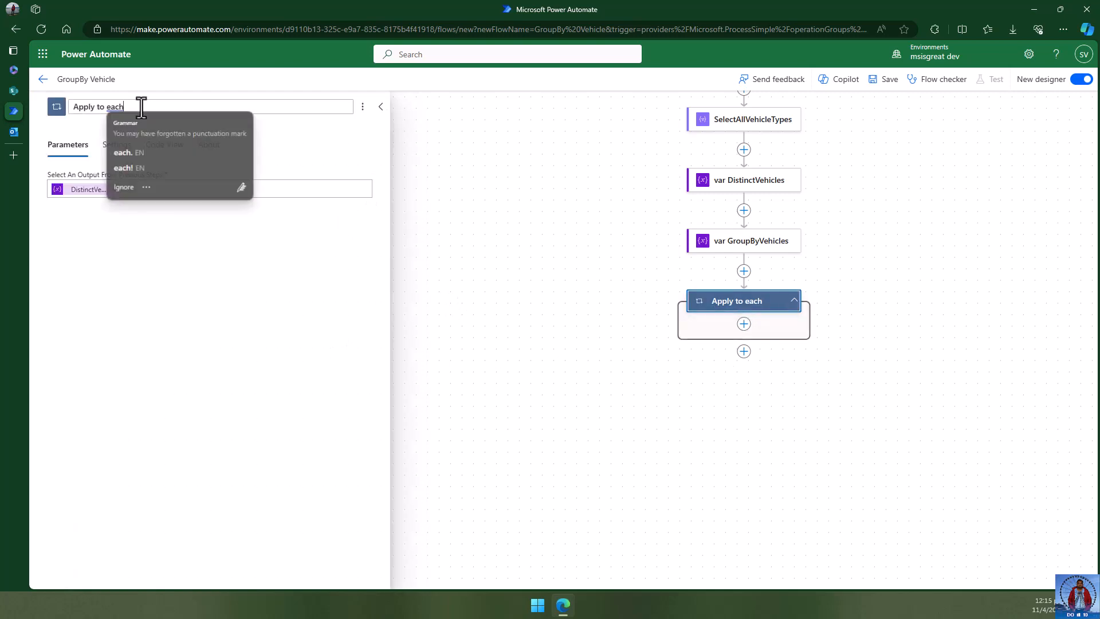
type("eachV")
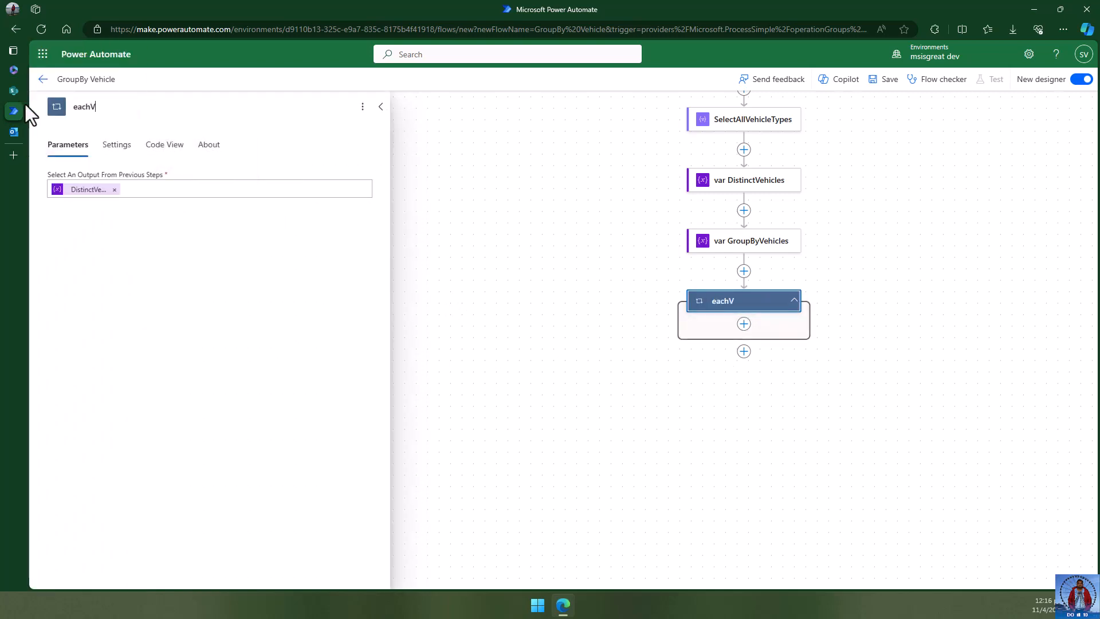
type("ehicle")
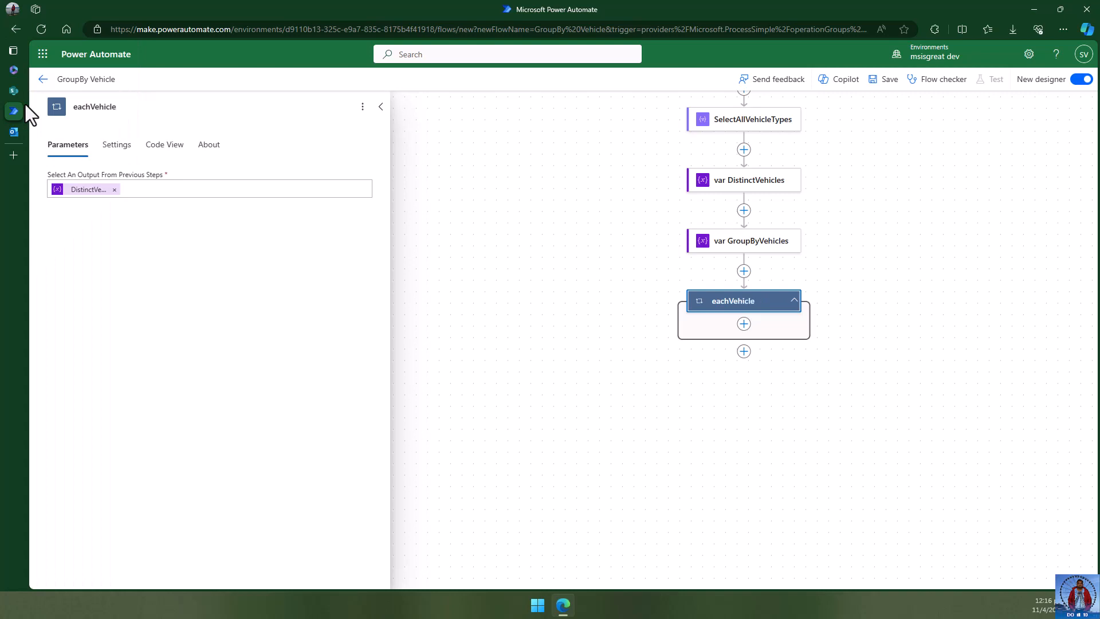
type("Types")
left_click(910, 241)
left_click_drag(910, 241, 810, 157)
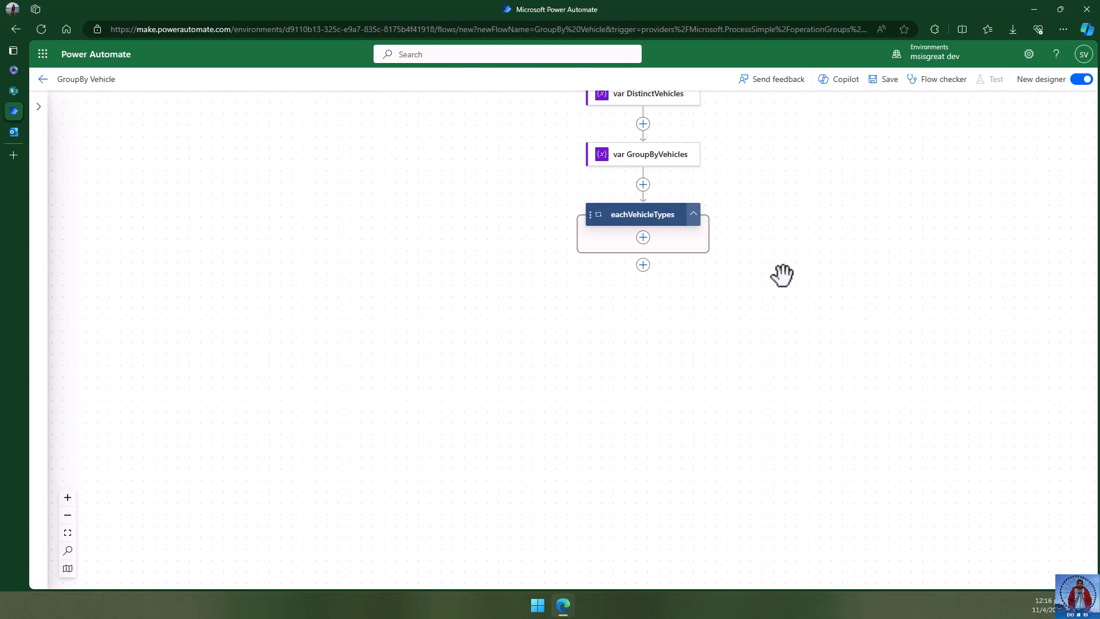
left_click_drag(847, 193, 789, 395)
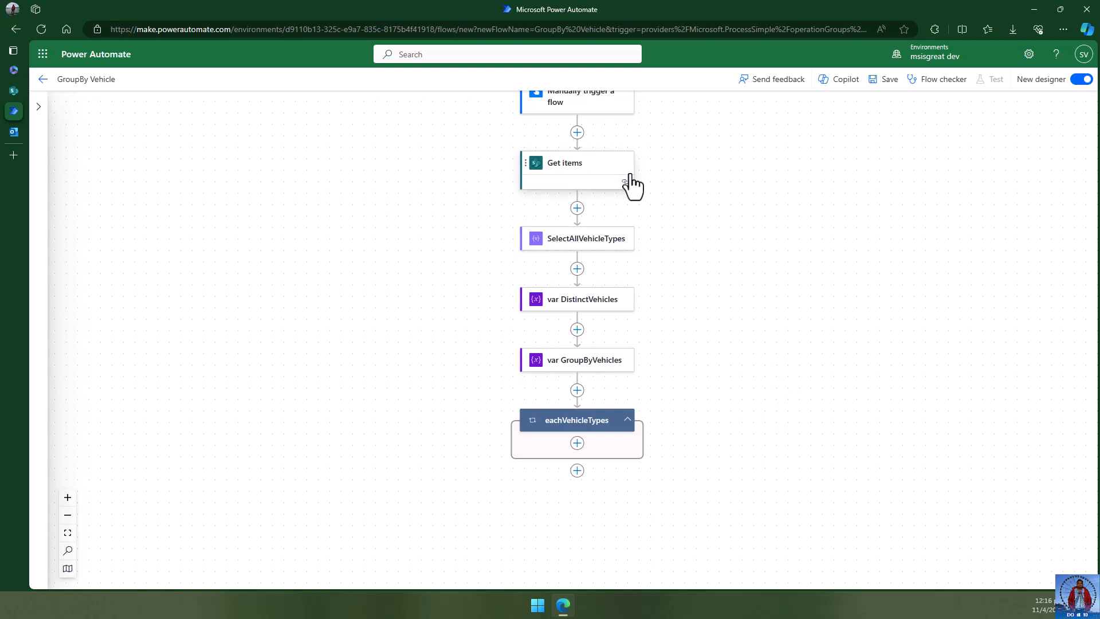
- Add a Filter array step inside the loop that filters the Get items body/value list
left_click(577, 444)
left_click(630, 431)
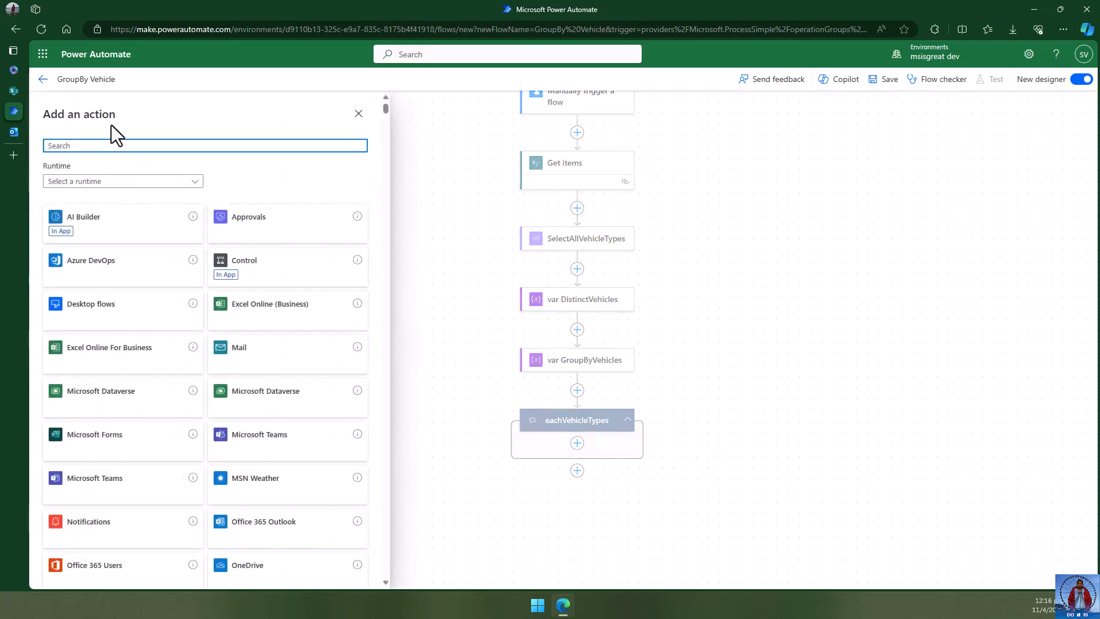
type("filter array")
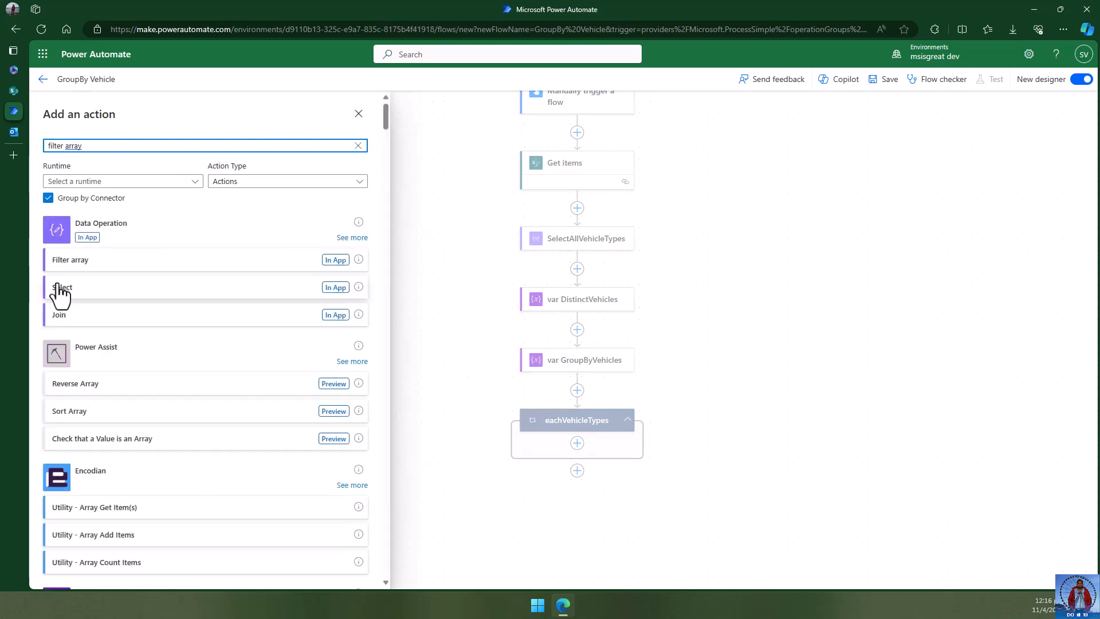
left_click(99, 270)
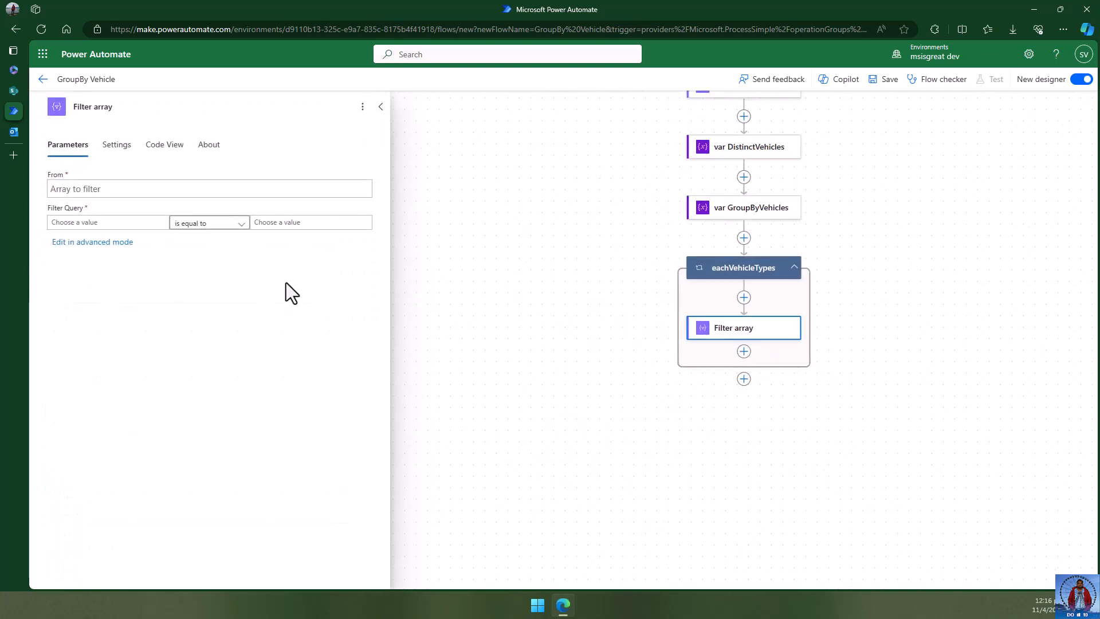
left_click(107, 186)
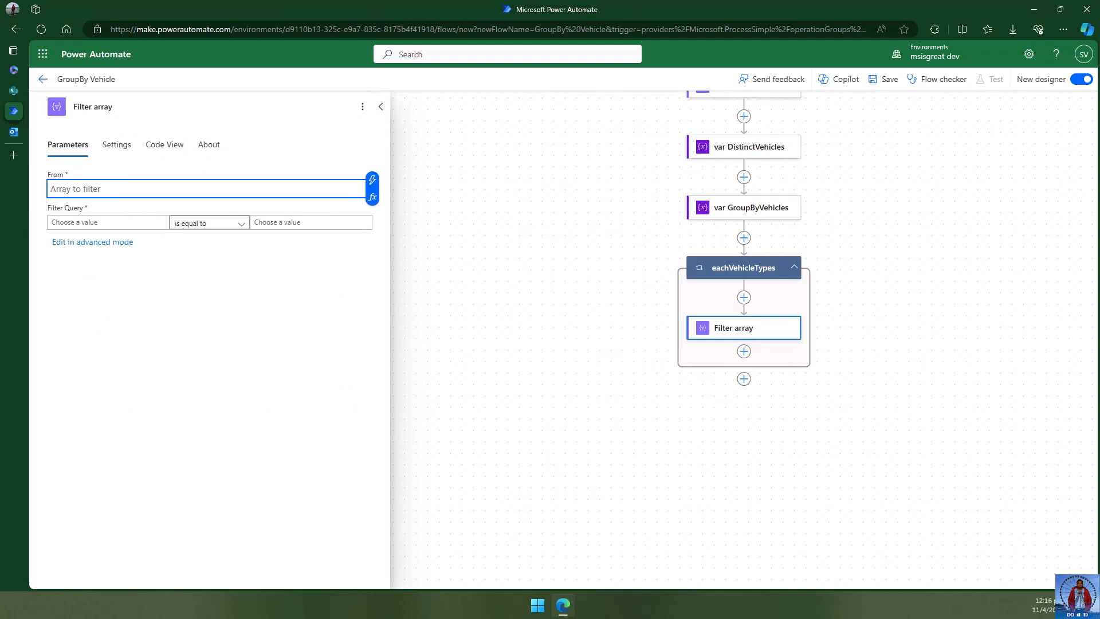
left_click(102, 188)
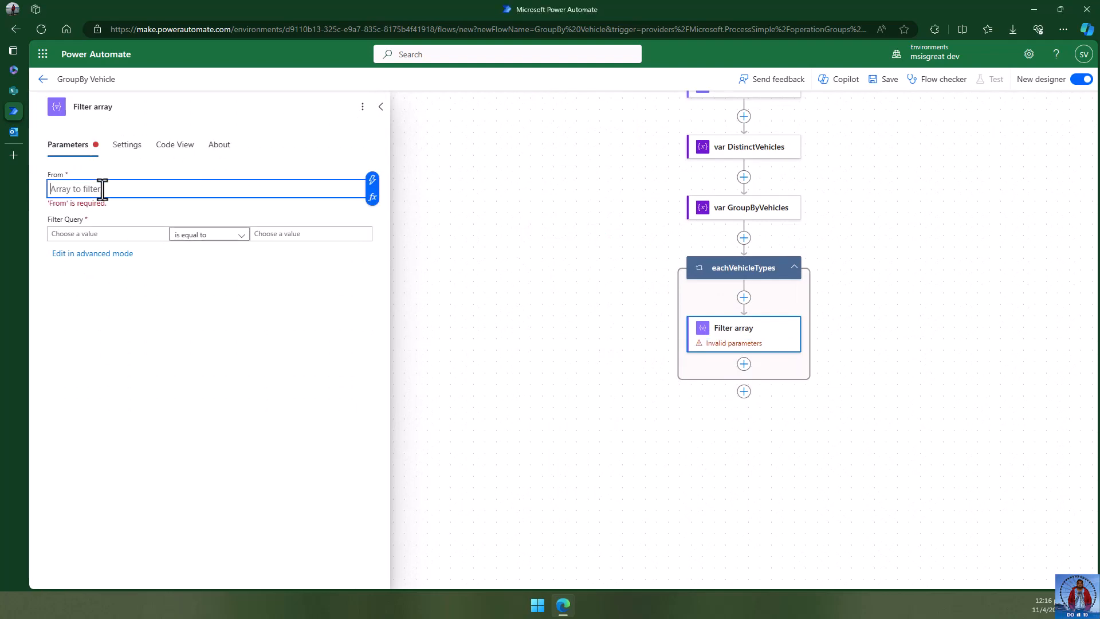
left_click(373, 181)
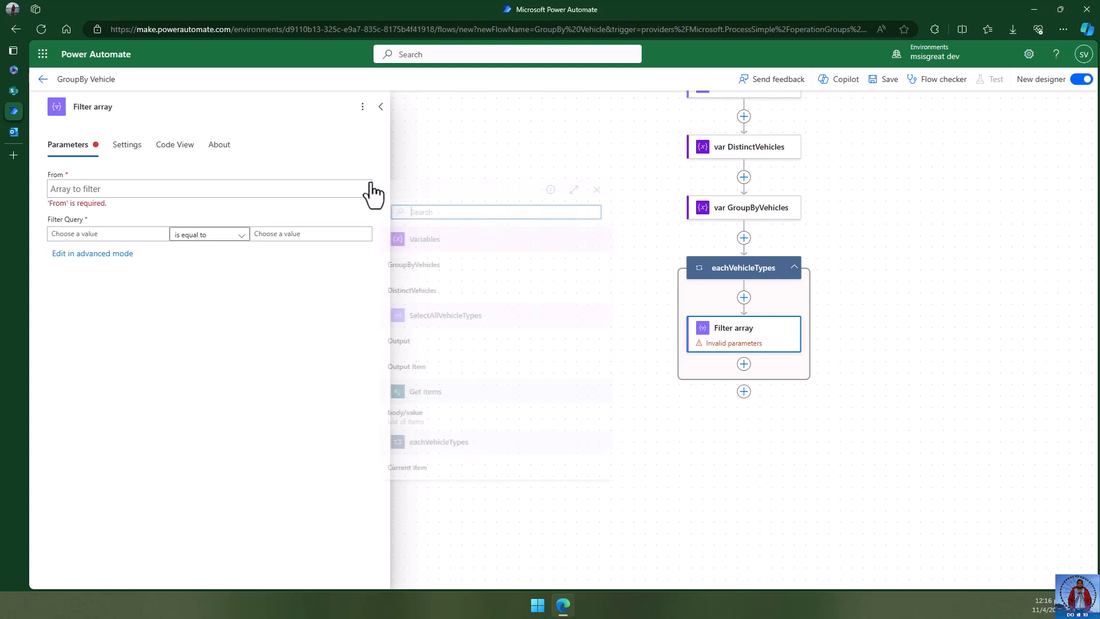
left_click(448, 427)
left_click(133, 277)
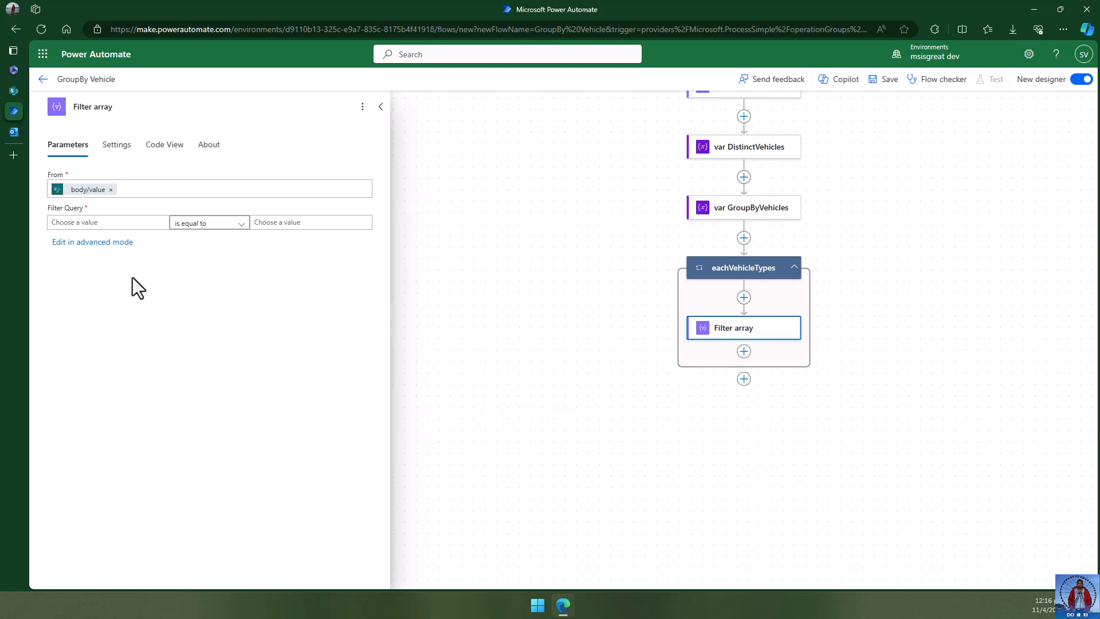
left_click_drag(913, 180, 908, 289)
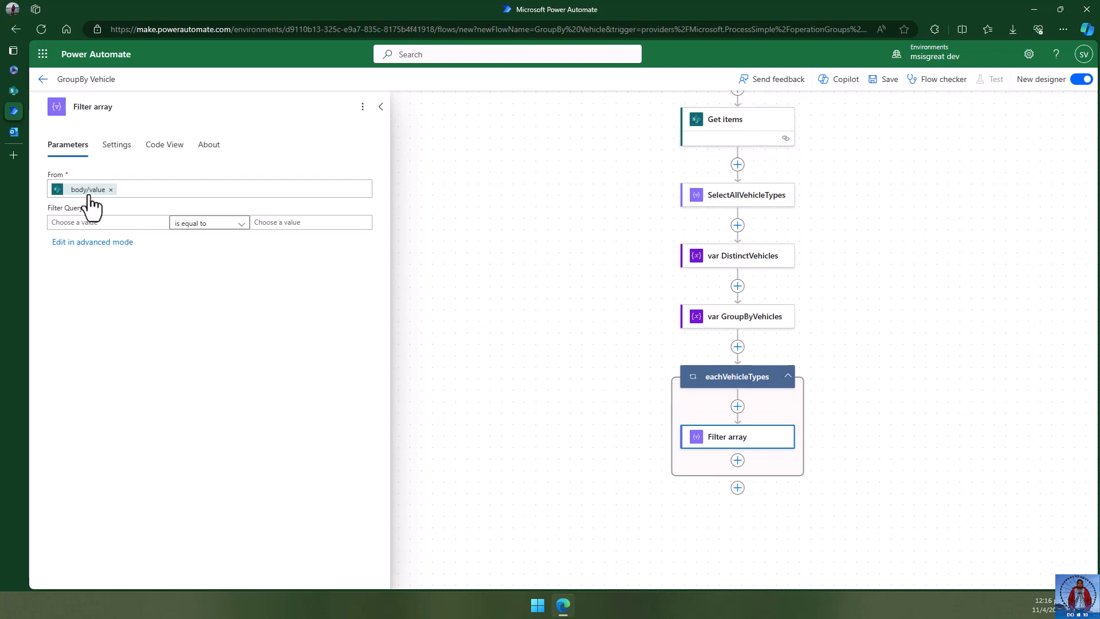
- Set the filter condition's left side to each item's Vehicle type
mouse_move(90, 201)
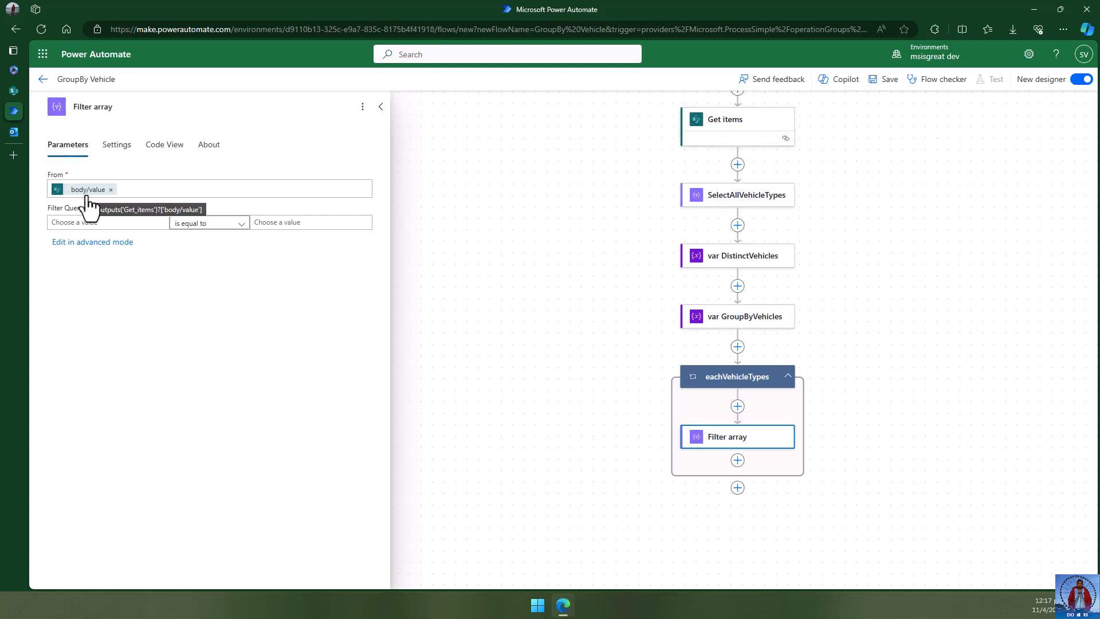
left_click(79, 223)
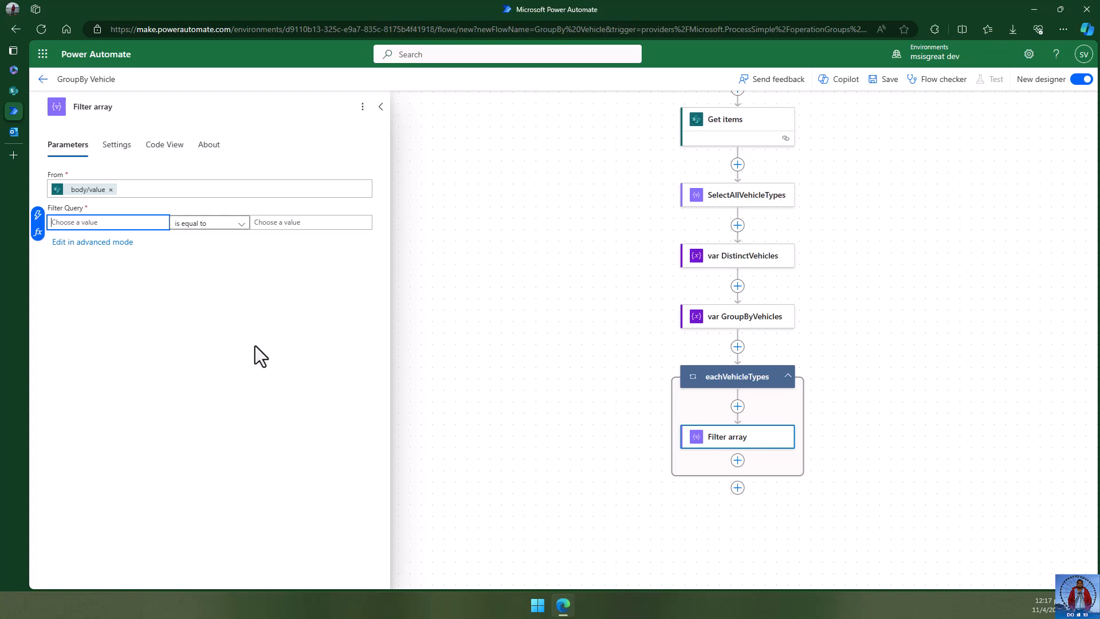
left_click(38, 216)
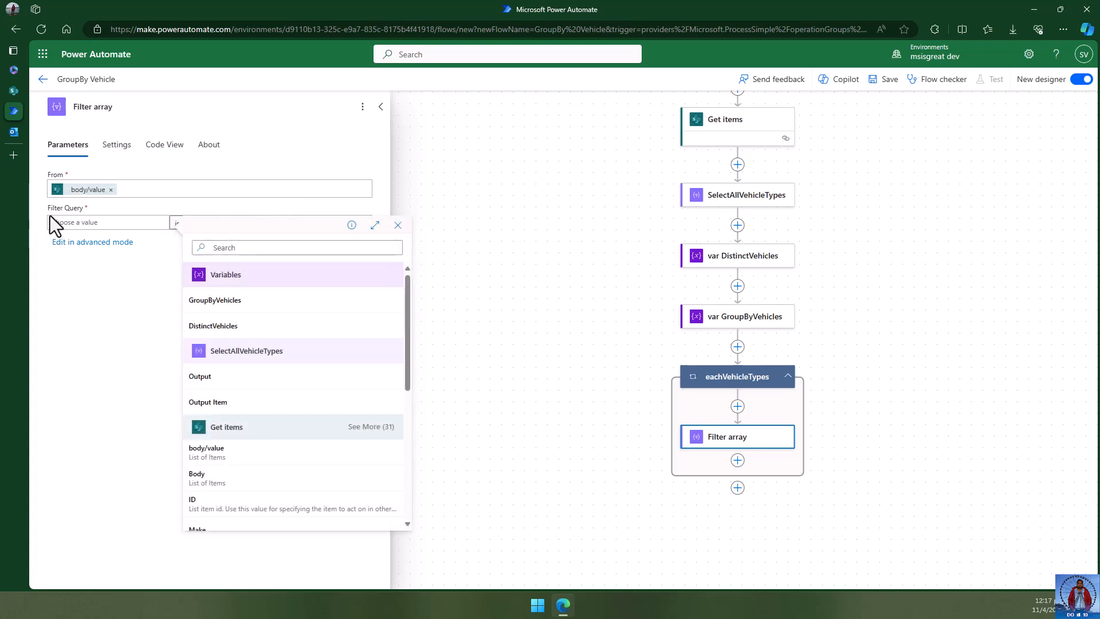
scroll(287, 470, "down", 3)
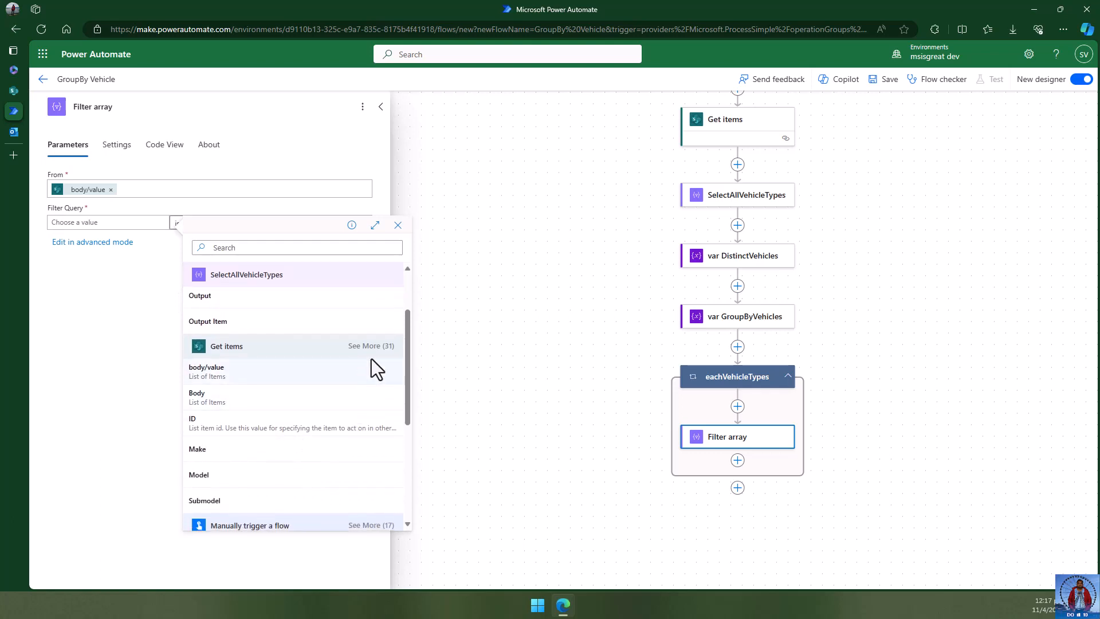
left_click(360, 305)
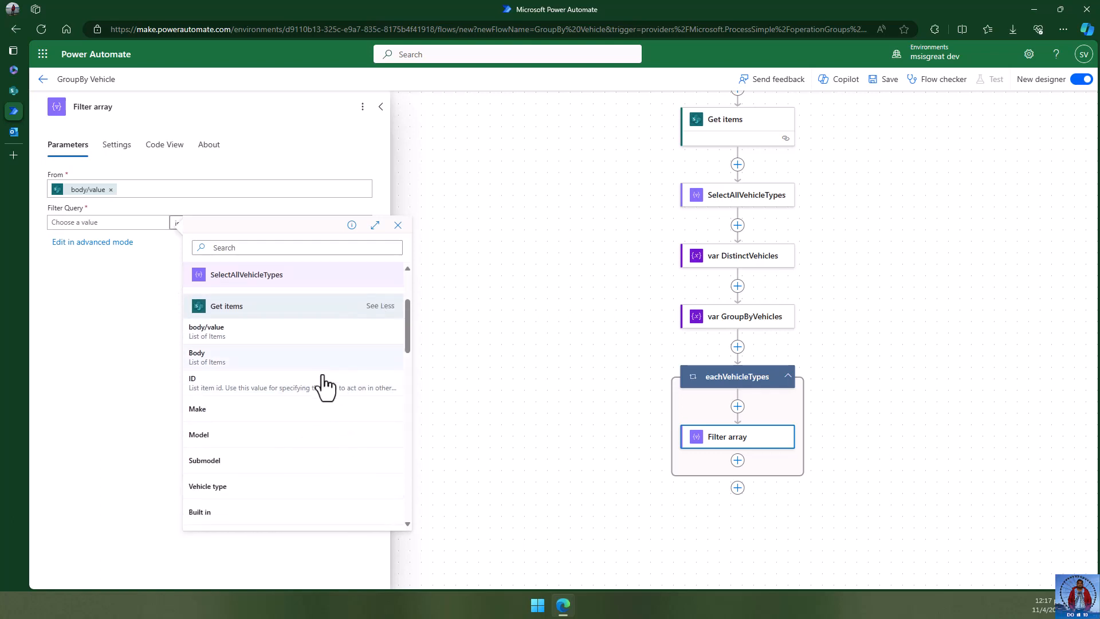
scroll(321, 390, "down", 3)
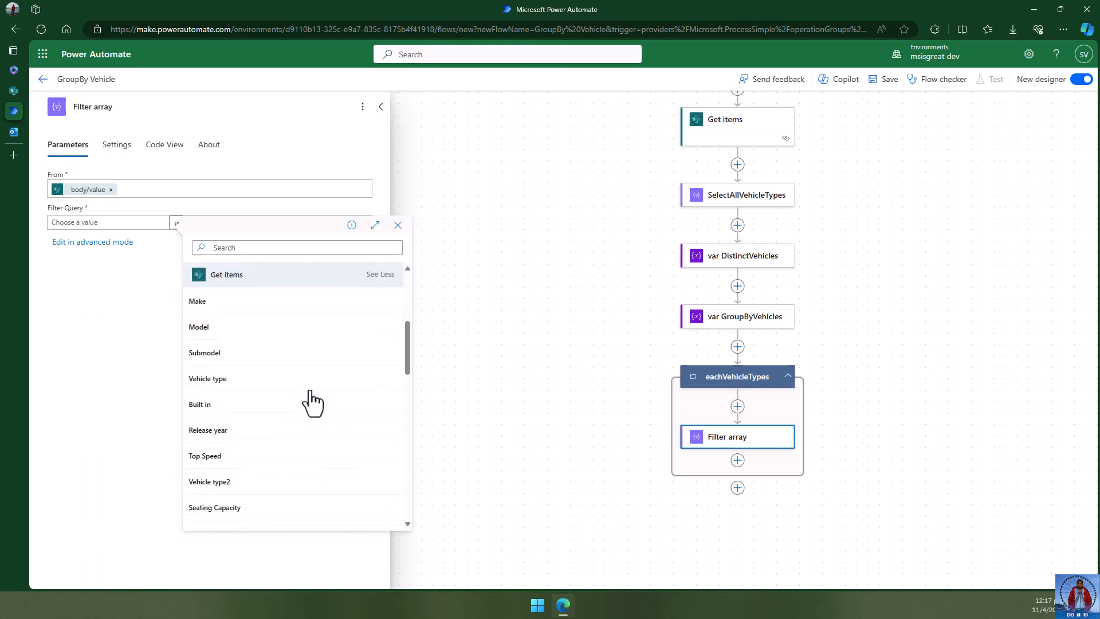
left_click(239, 371)
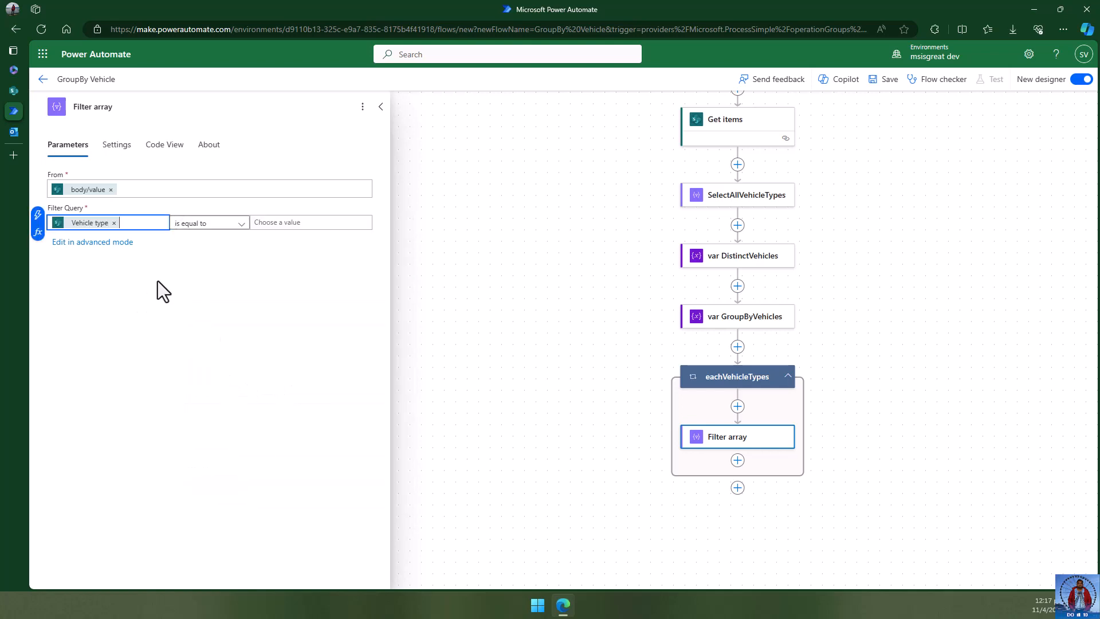
- Compare it for equality against the eachVehicleTypes loop's current item
left_click(273, 222)
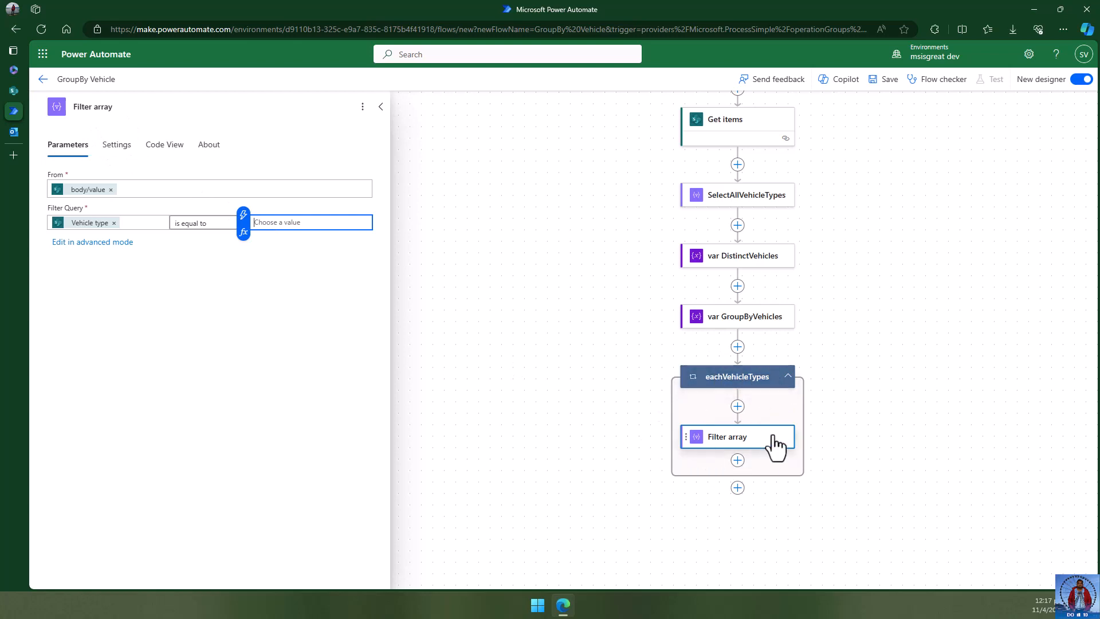
left_click(243, 232)
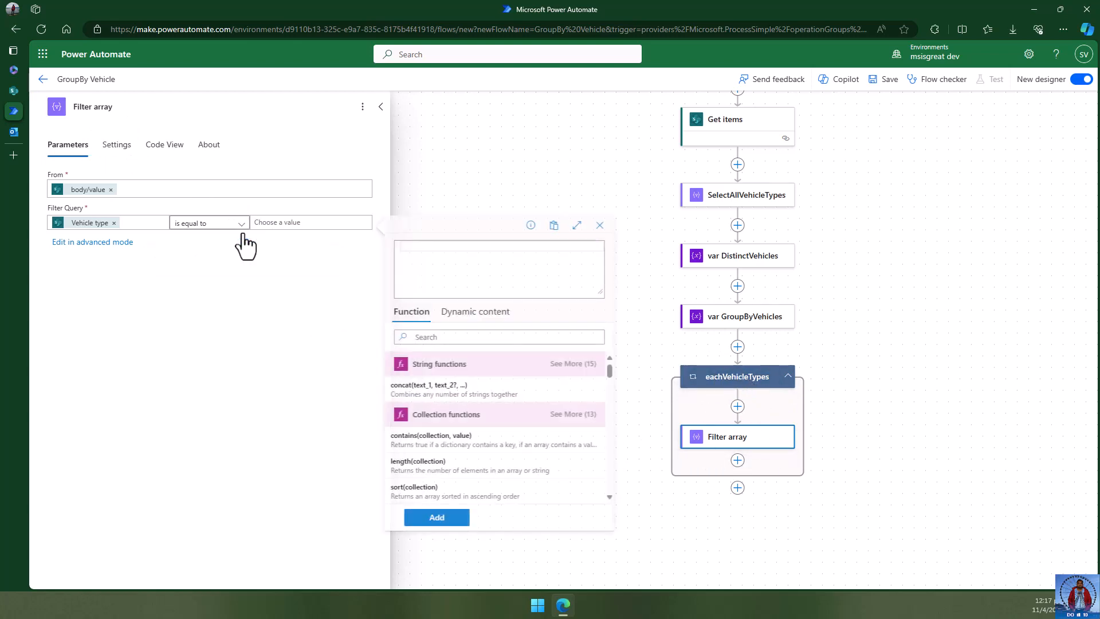
left_click(479, 312)
scroll(490, 421, "down", 2)
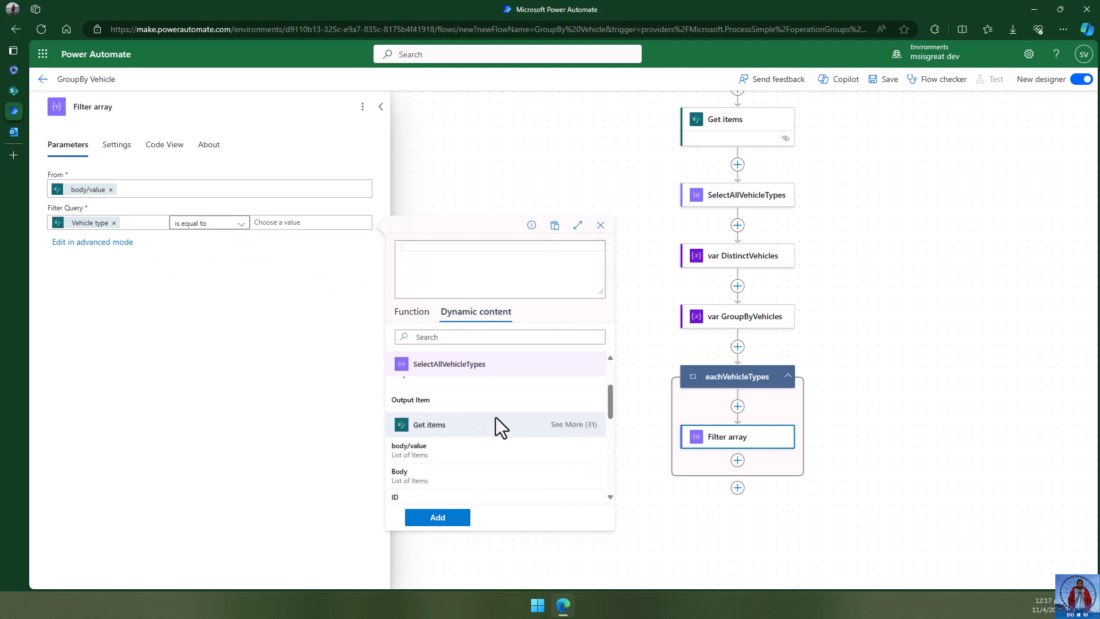
scroll(496, 421, "down", 5)
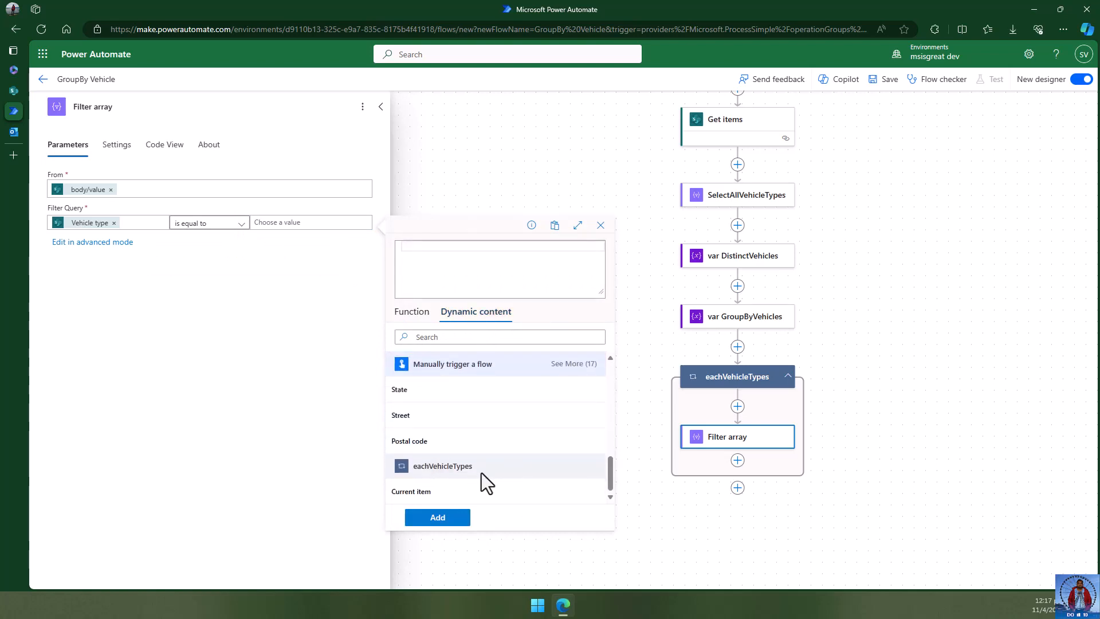
left_click(434, 496)
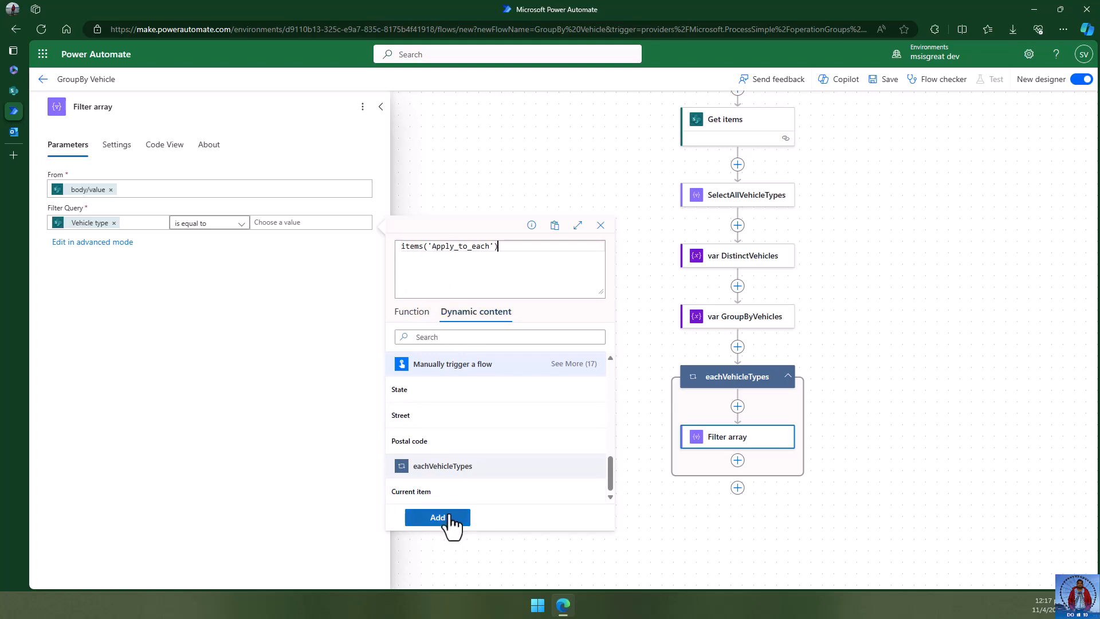
left_click(443, 518)
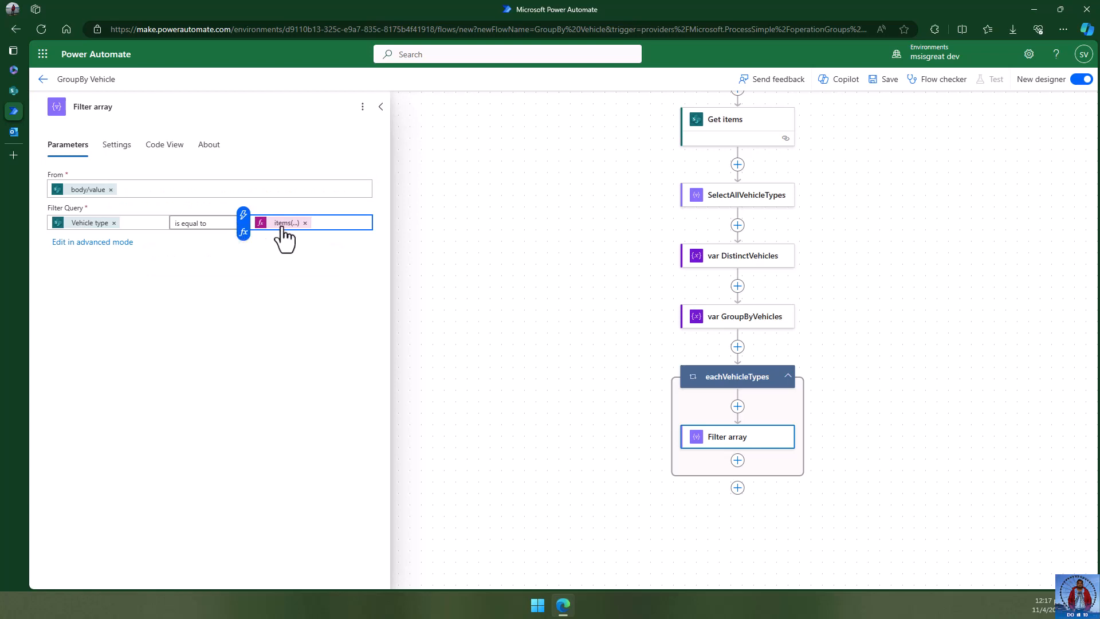
left_click(201, 318)
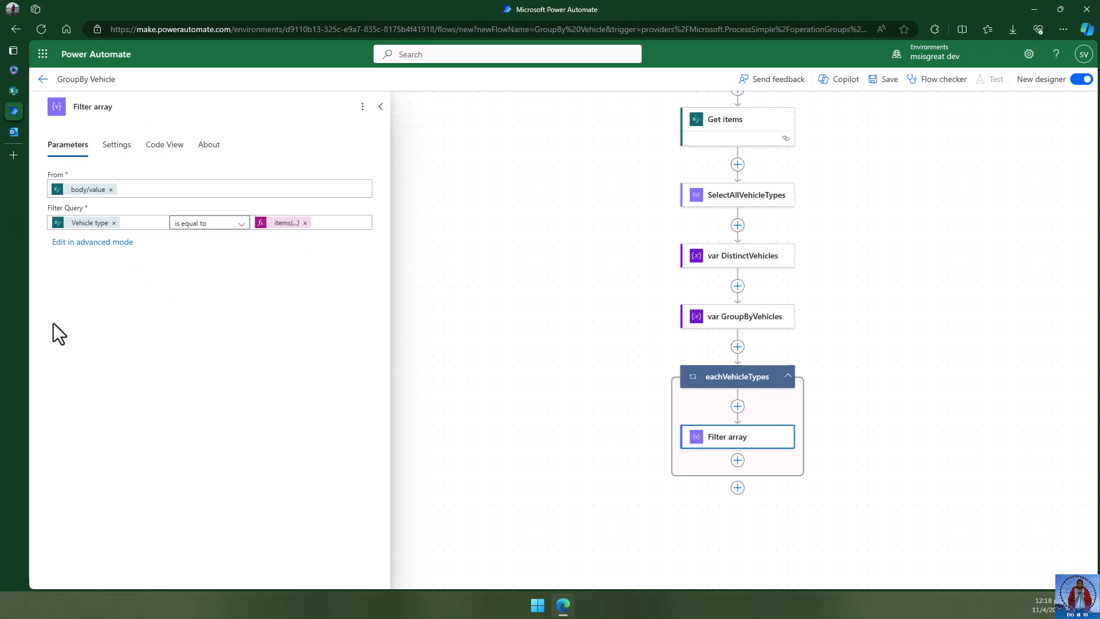
- Start a new action after Filter array in the loop and search for 'append'
left_click(510, 295)
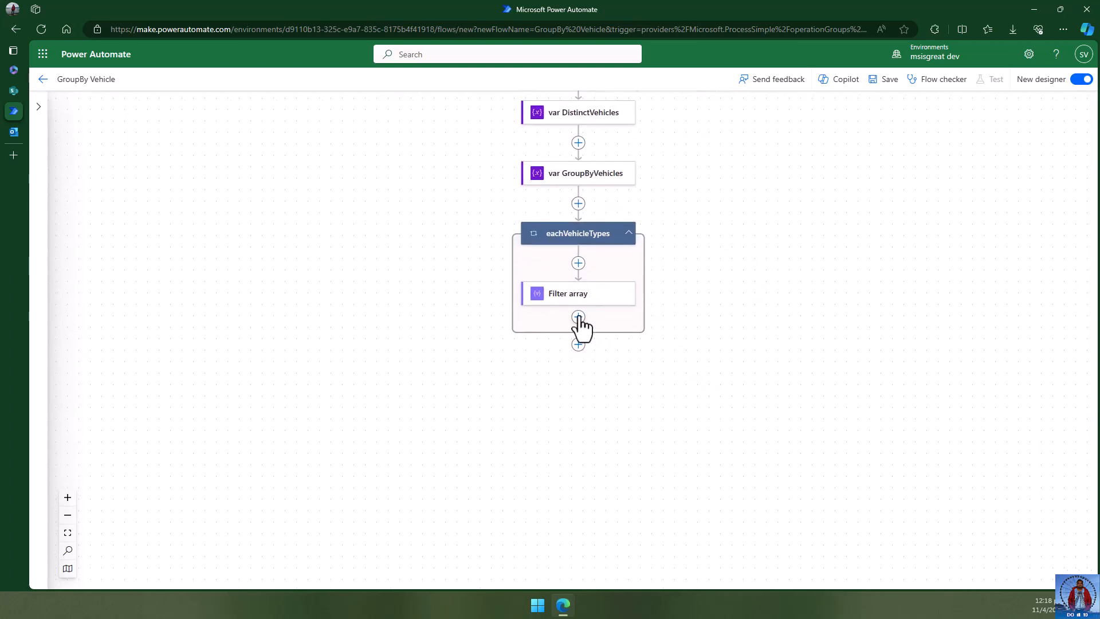
left_click(578, 317)
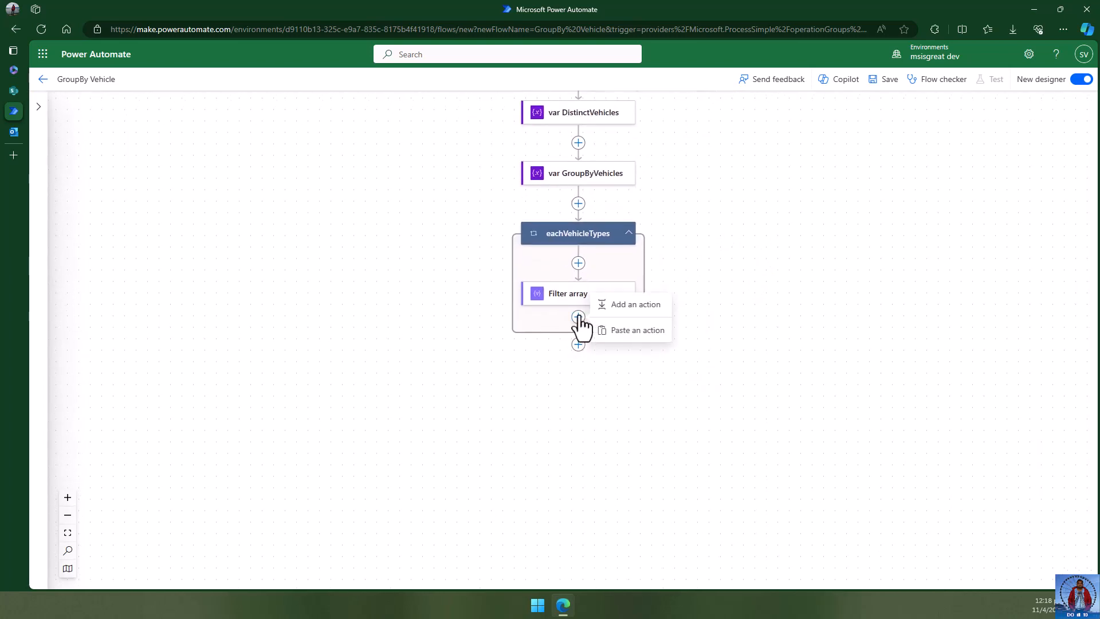
left_click(626, 305)
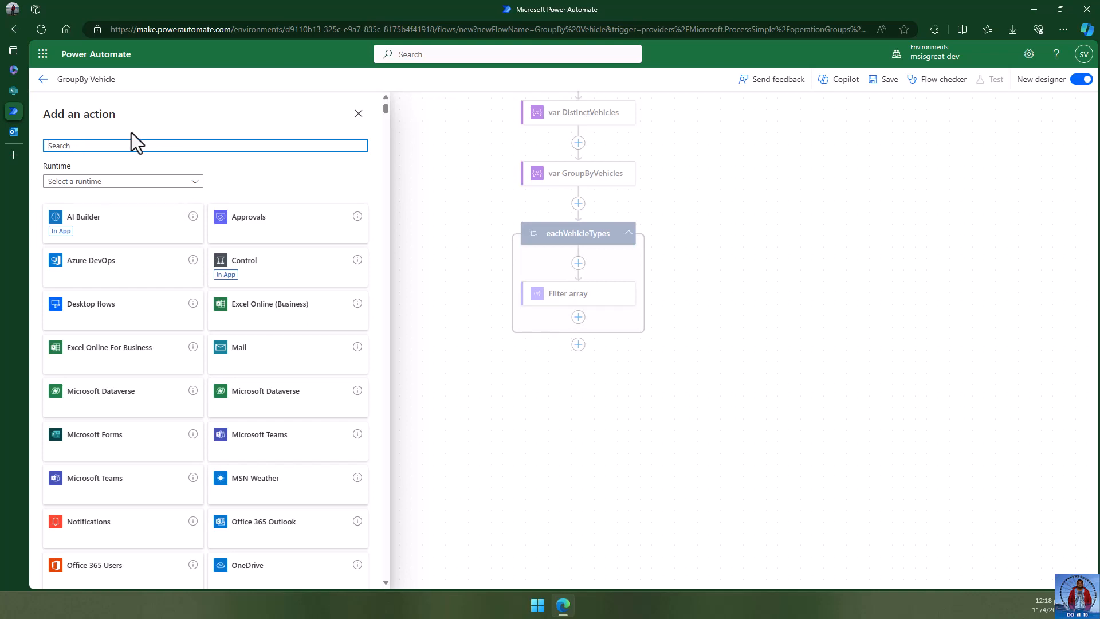
type("append")
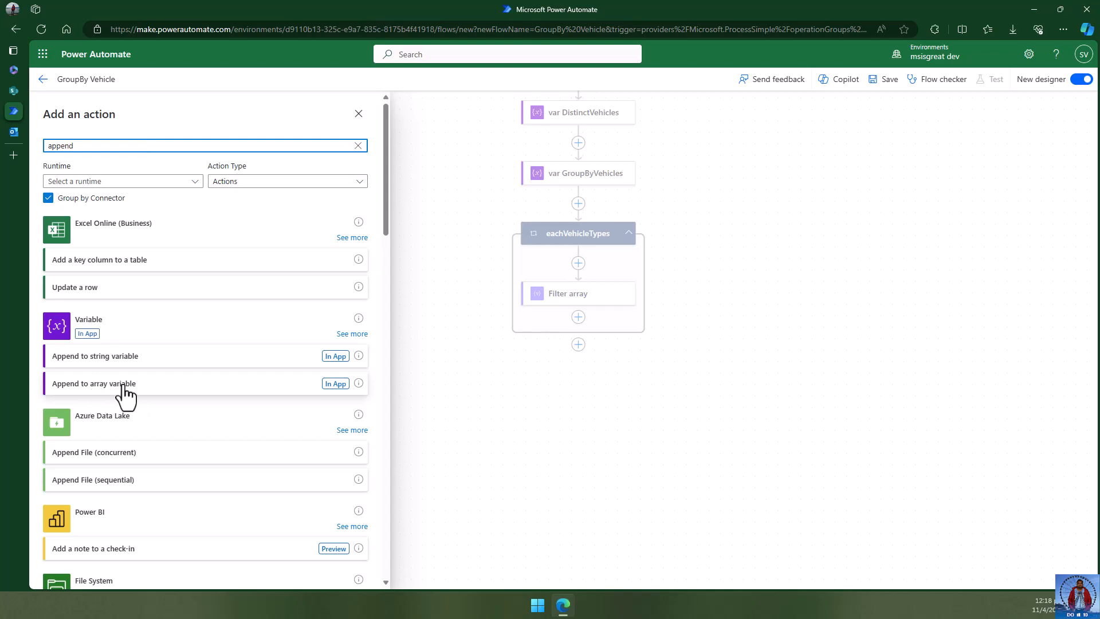
- Add an Append to array variable step targeting the GroupByVehicles variable
left_click(142, 383)
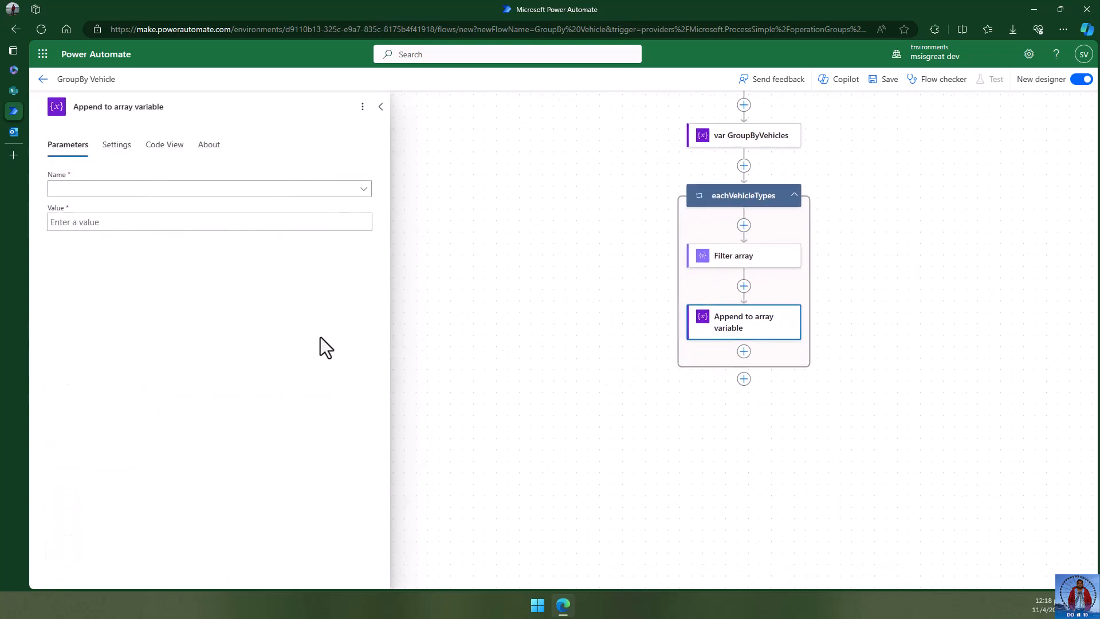
left_click(139, 190)
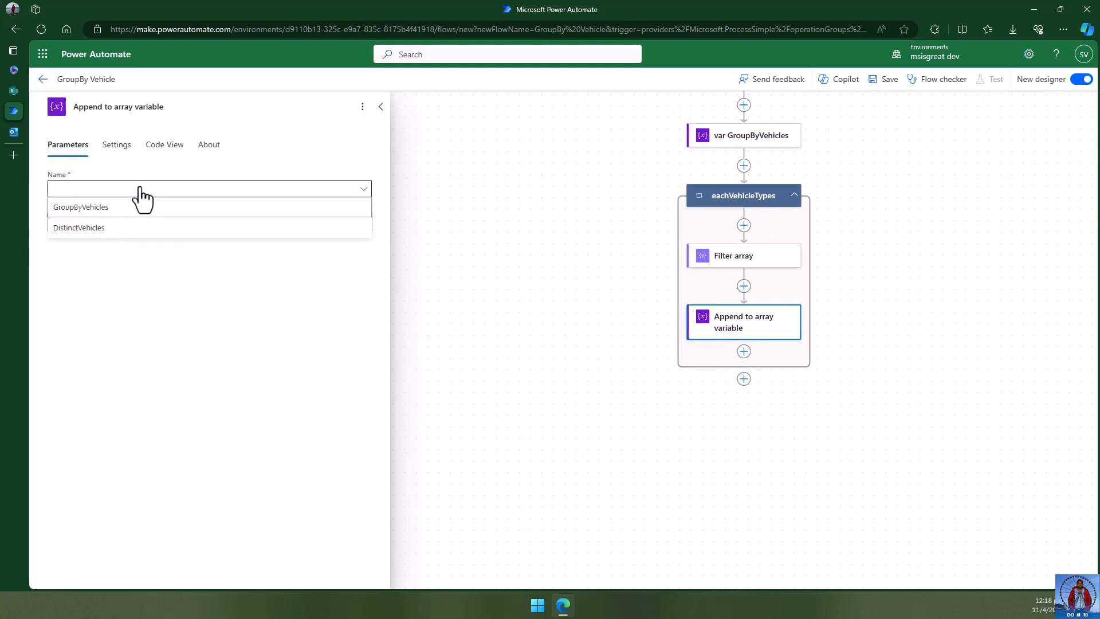
left_click(97, 210)
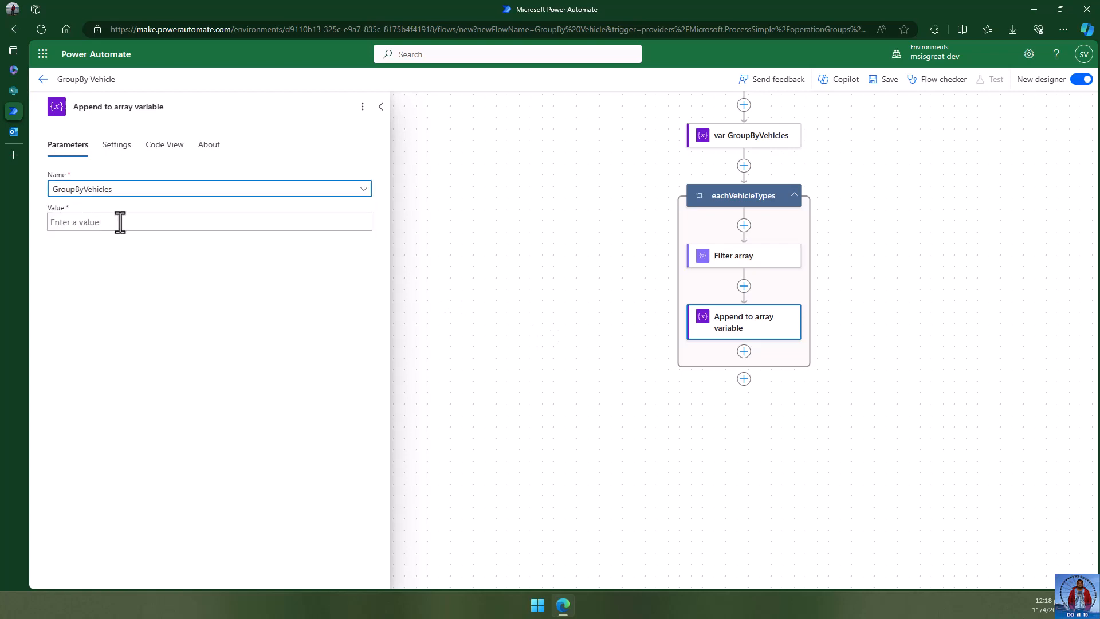
left_click(106, 223)
key("alt+Tab")
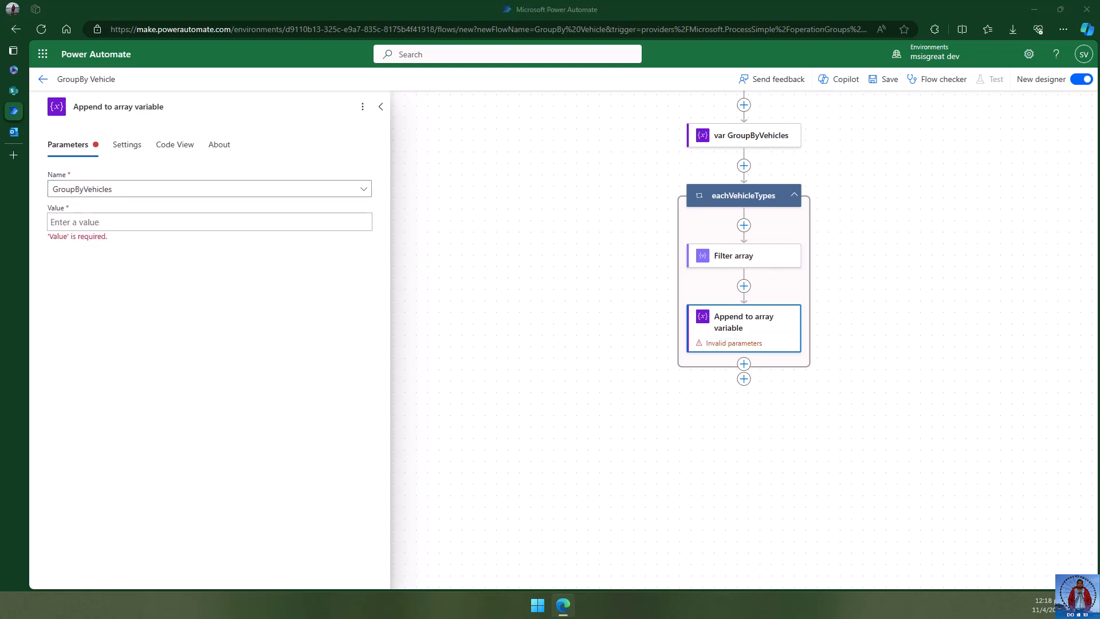
- Type a JSON object with braces and a "VehicleType" key into the Value box
left_click(135, 222)
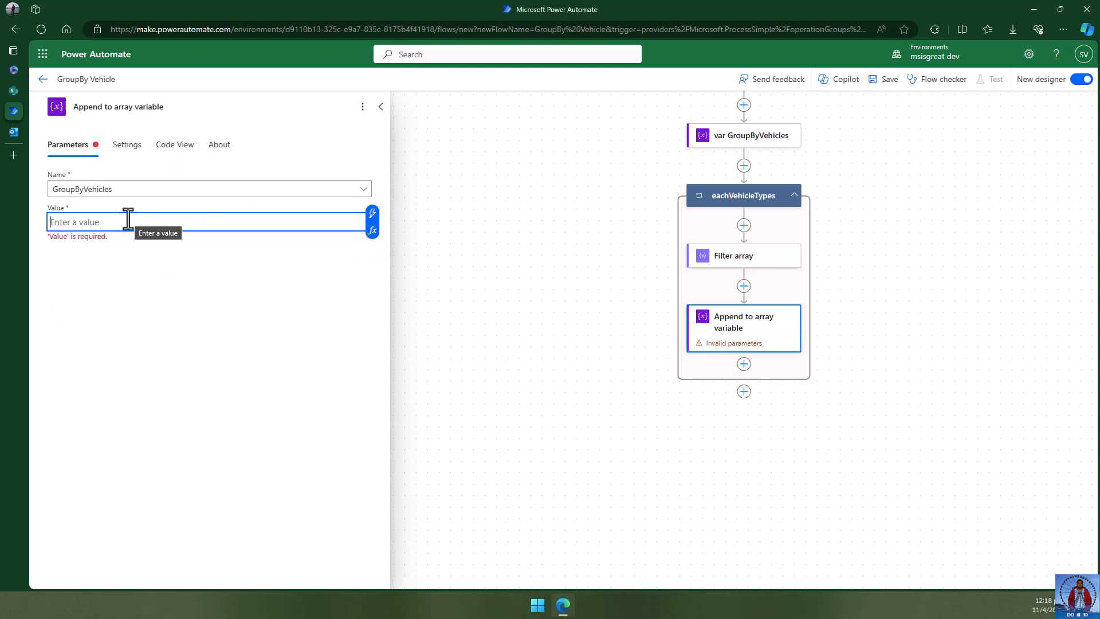
type("{")
key("Return")
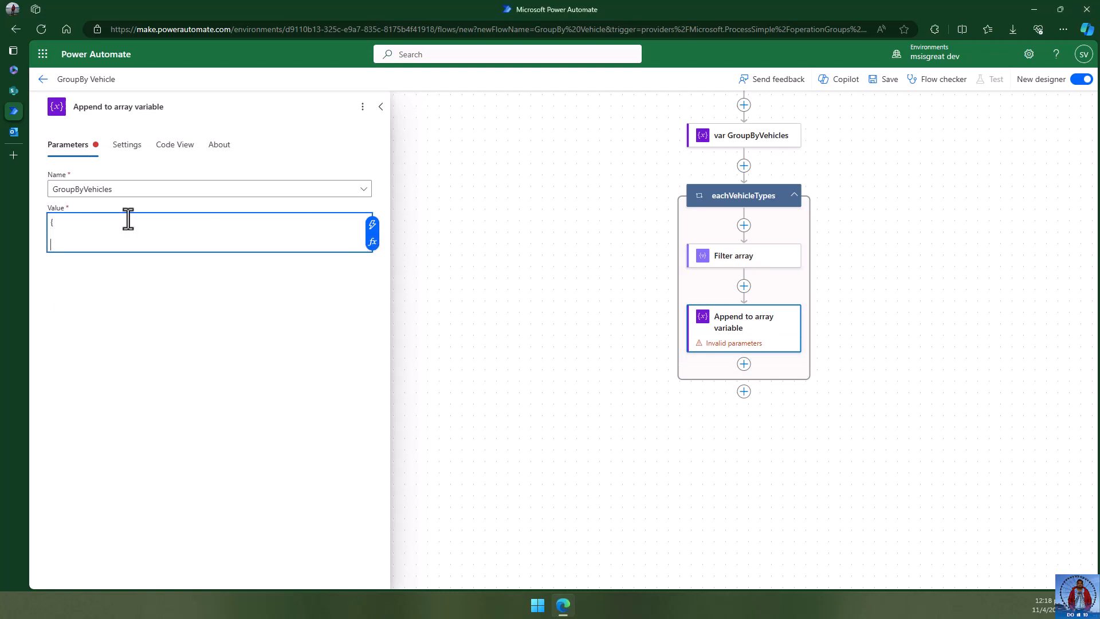
key("Return")
type("}")
key("Up")
type("\"VehicleType\":")
- Set VehicleType to the loop's current item and add a "GroupBy" : key on the next line
left_click(372, 242)
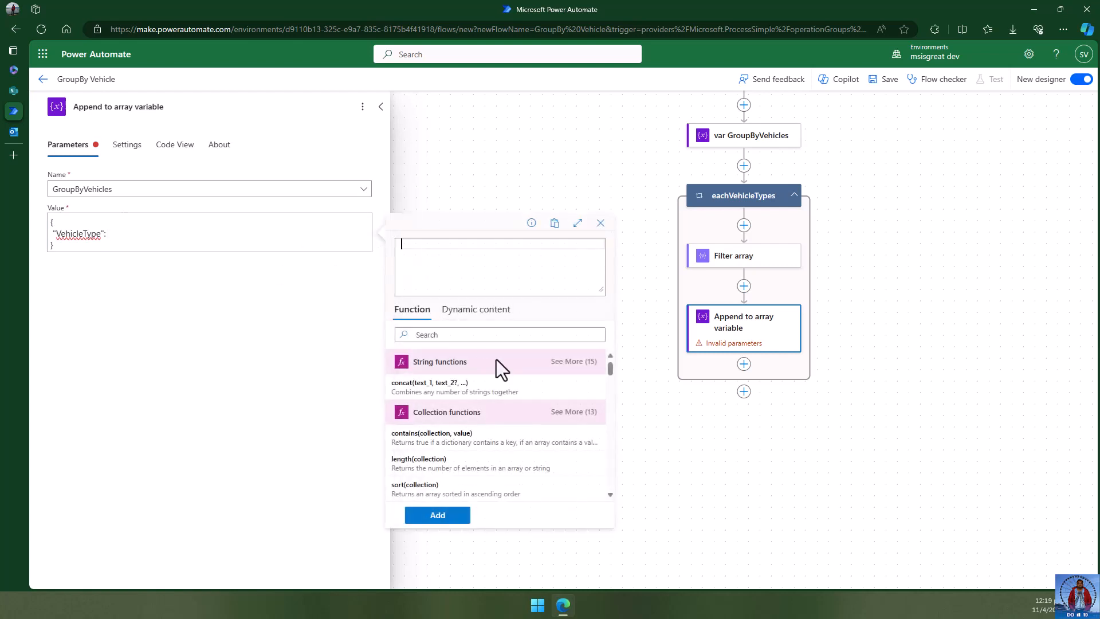
left_click(484, 312)
scroll(519, 439, "down", 5)
scroll(521, 439, "down", 1)
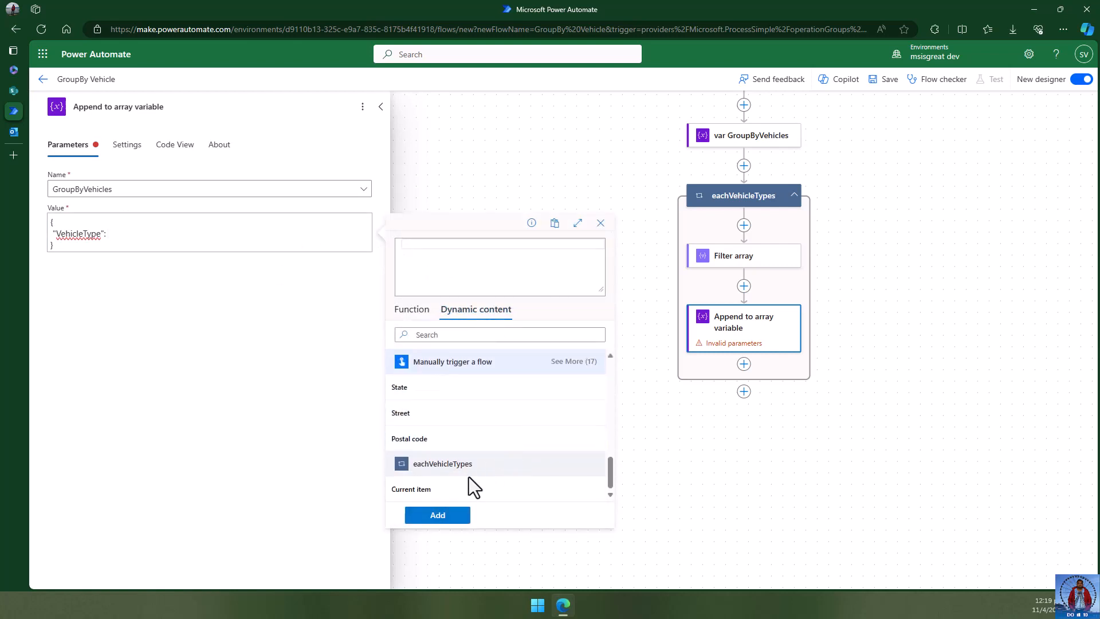
left_click(493, 488)
left_click(448, 517)
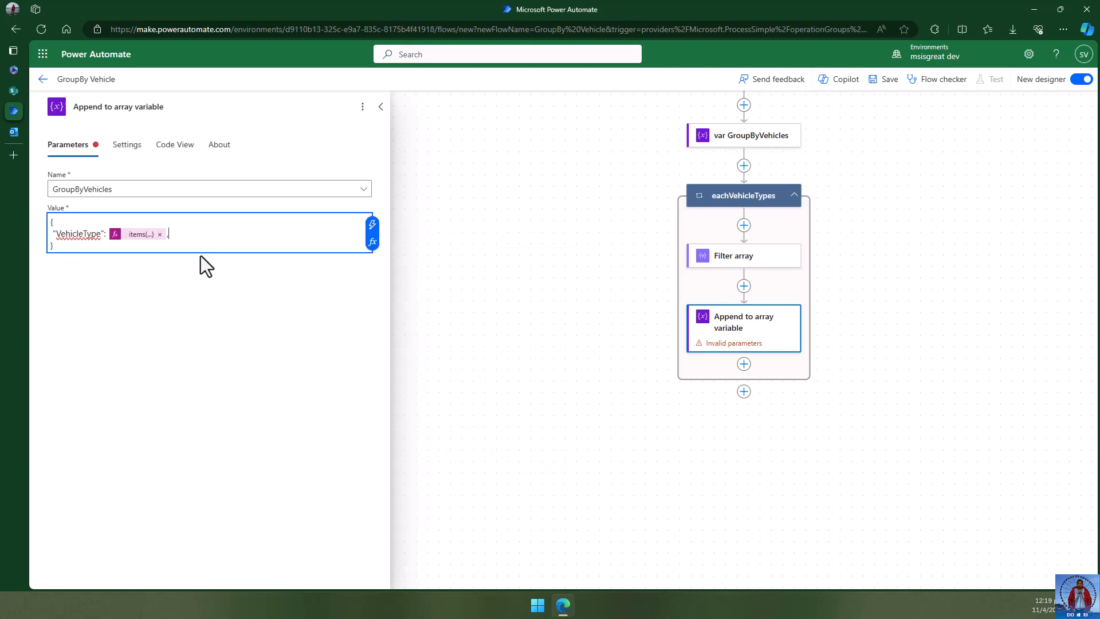
type(",")
key("Return")
type("\"")
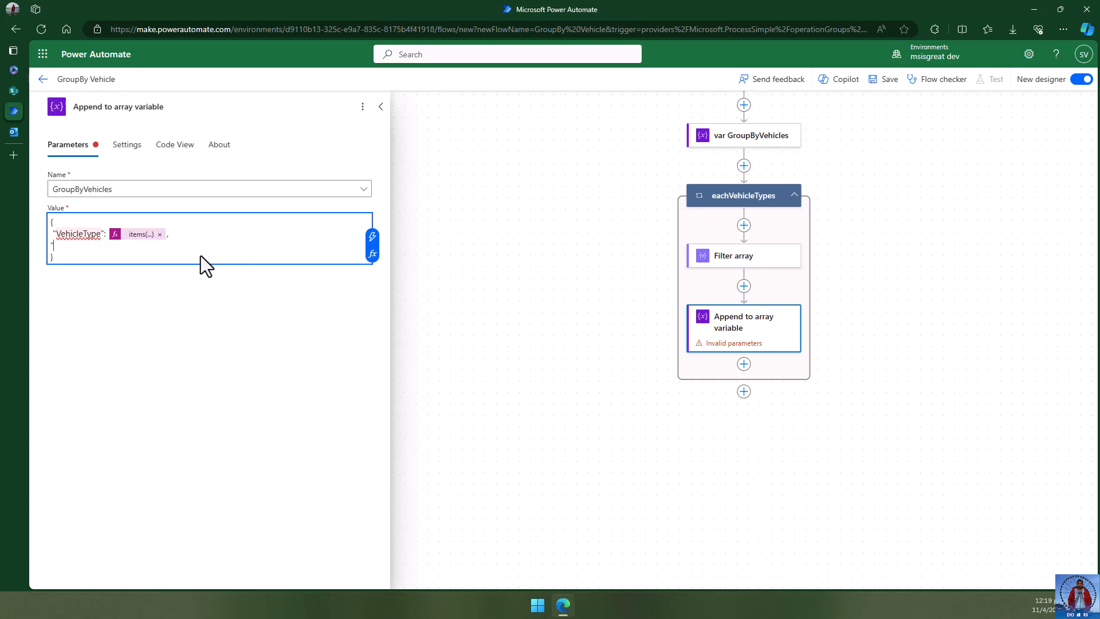
type("Groups")
key("BackSpace")
type("By\" :")
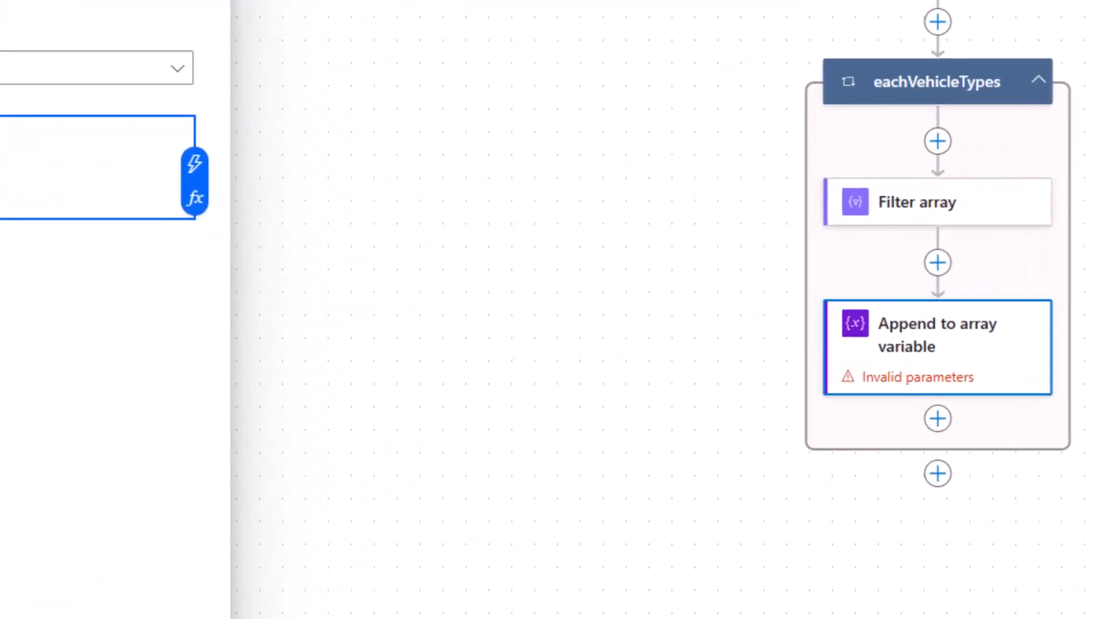
- Set the GroupBy value to the expression outputs('Filter_array')['body']
left_click(193, 200)
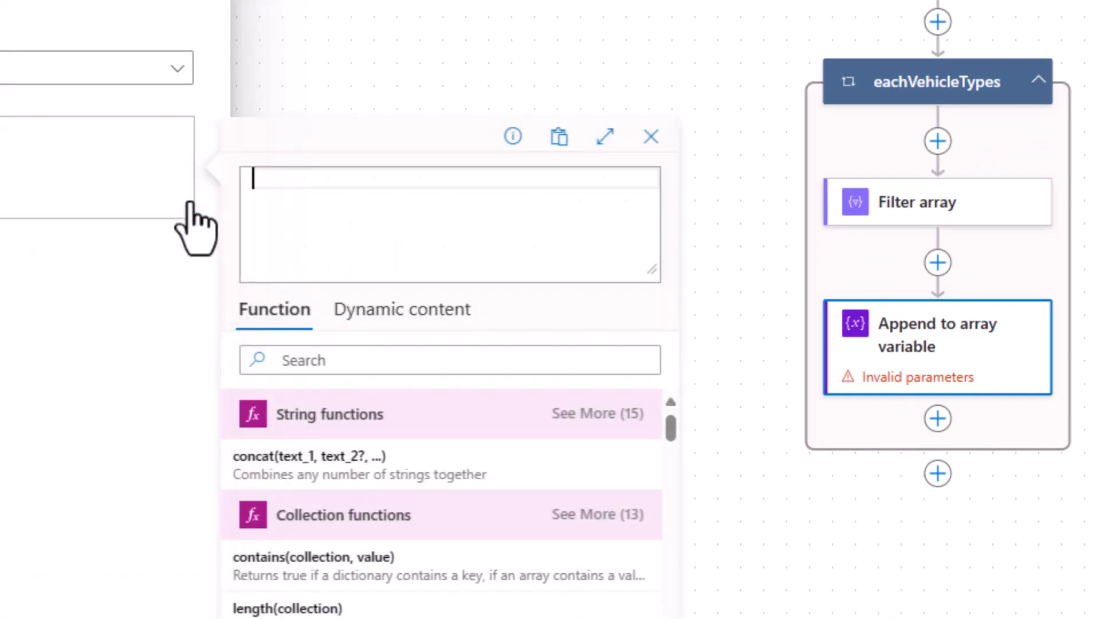
left_click(424, 312)
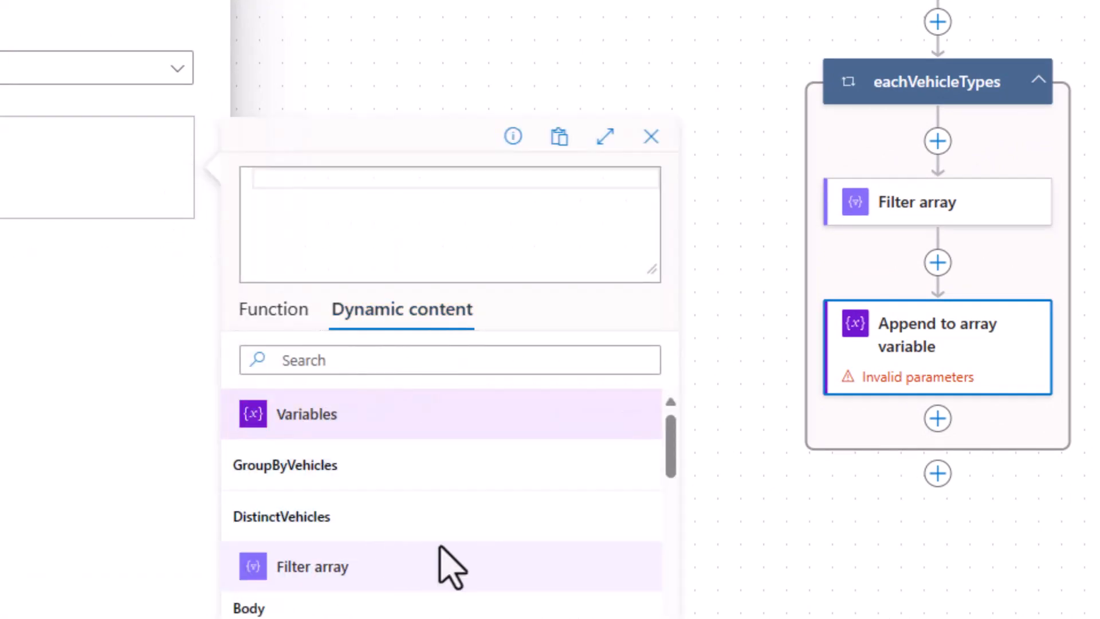
scroll(449, 568, "down", 2)
left_click(359, 530)
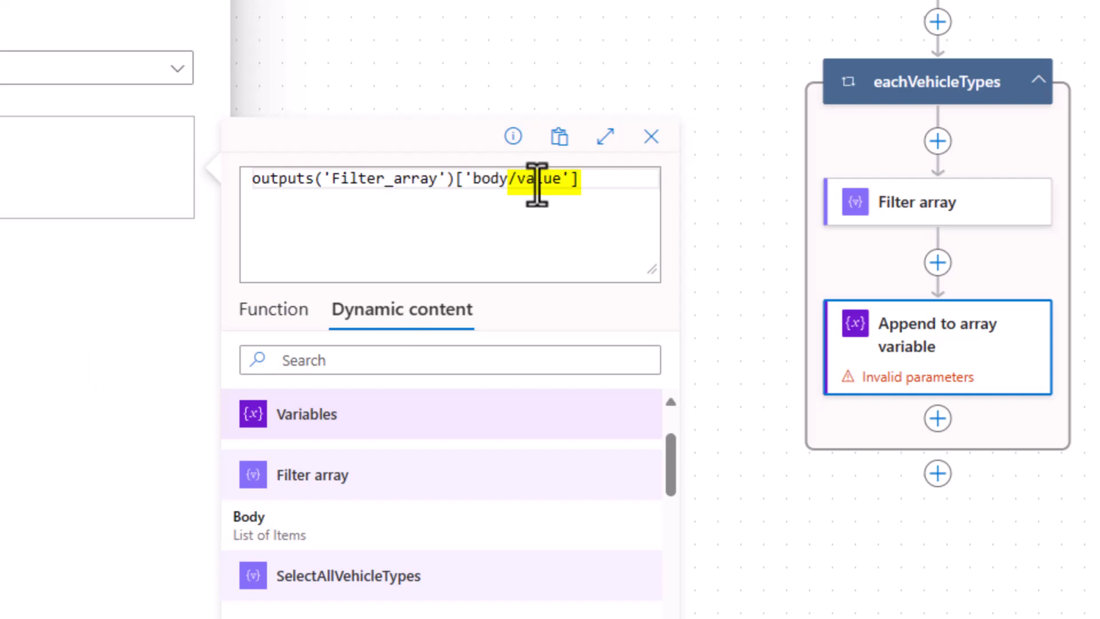
double_click(536, 178)
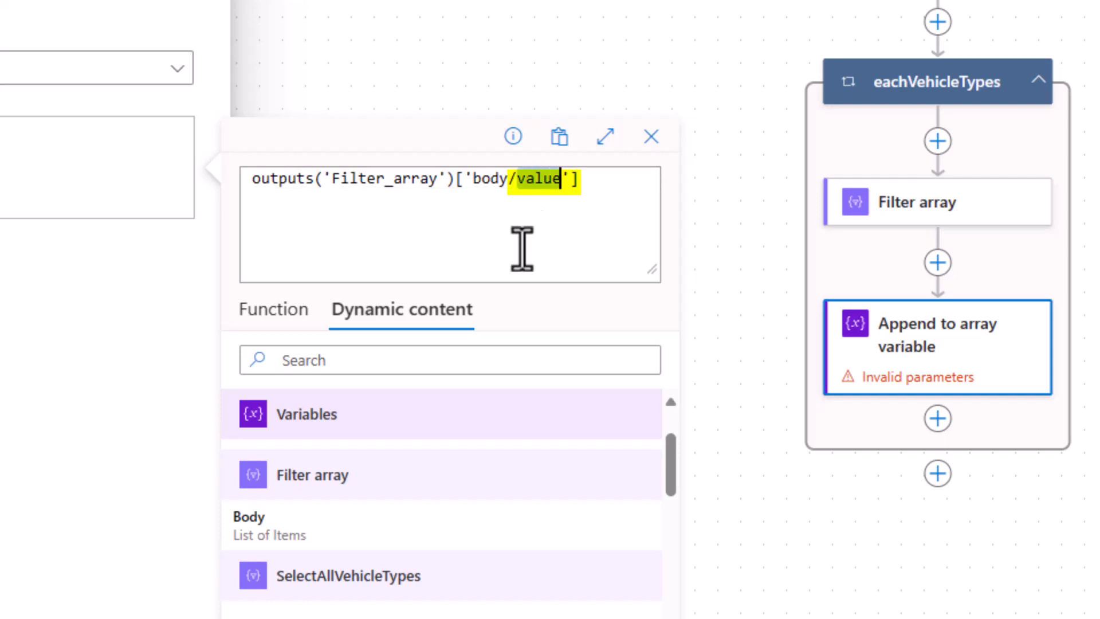
key("BackSpace")
key("BackSpace")
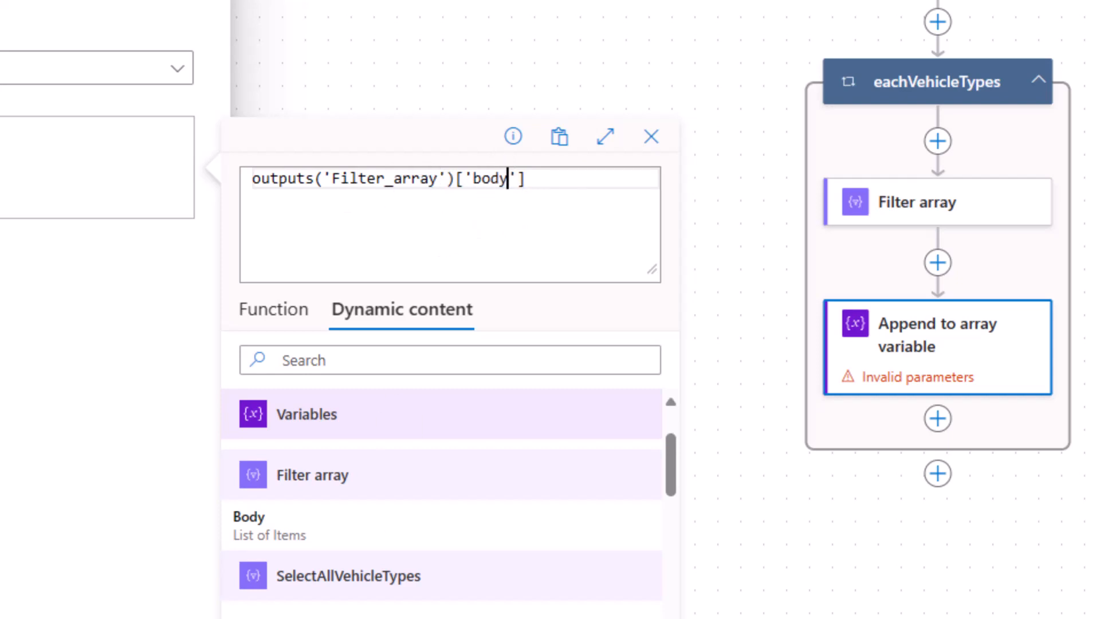
left_click(432, 549)
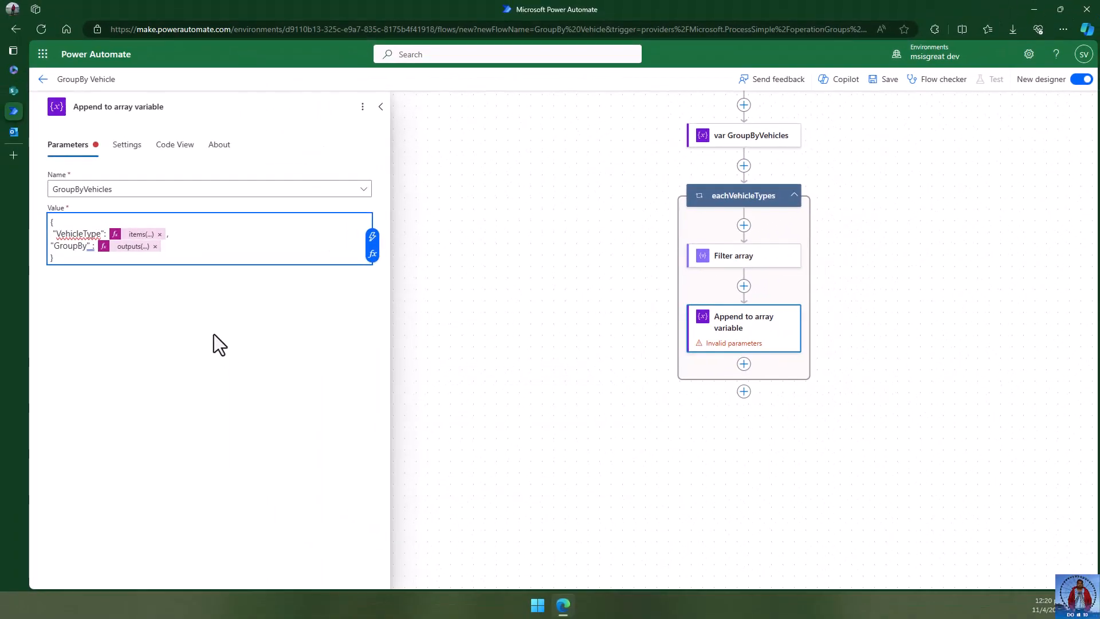
left_click(150, 319)
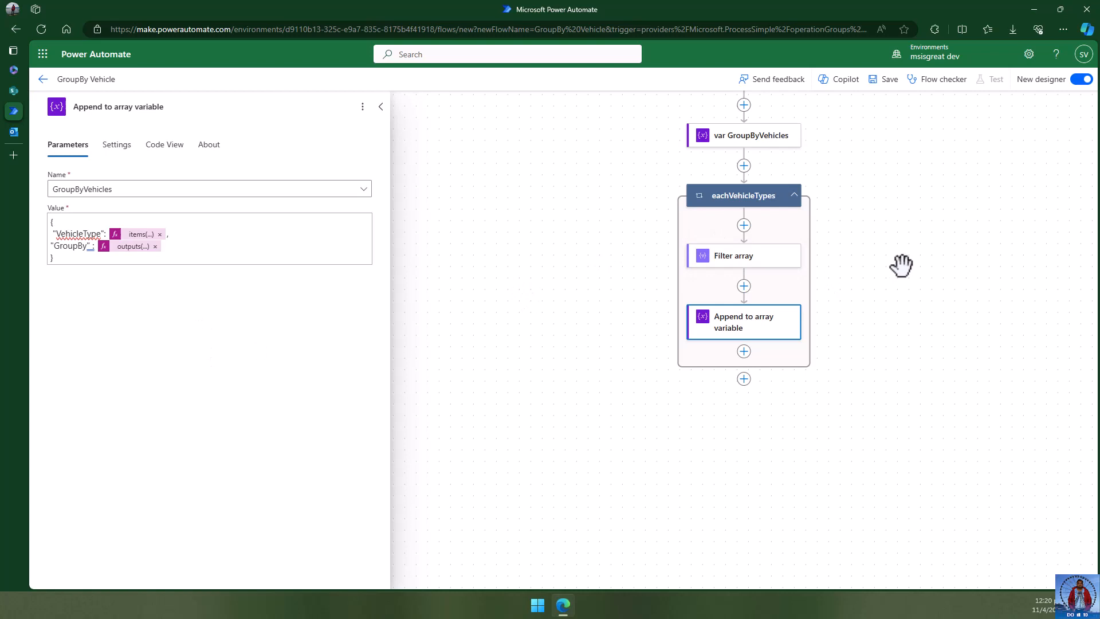
- Close the Append settings, save the GroupBy Vehicle flow, and dismiss the Get items warning
left_click(869, 269)
left_click(885, 79)
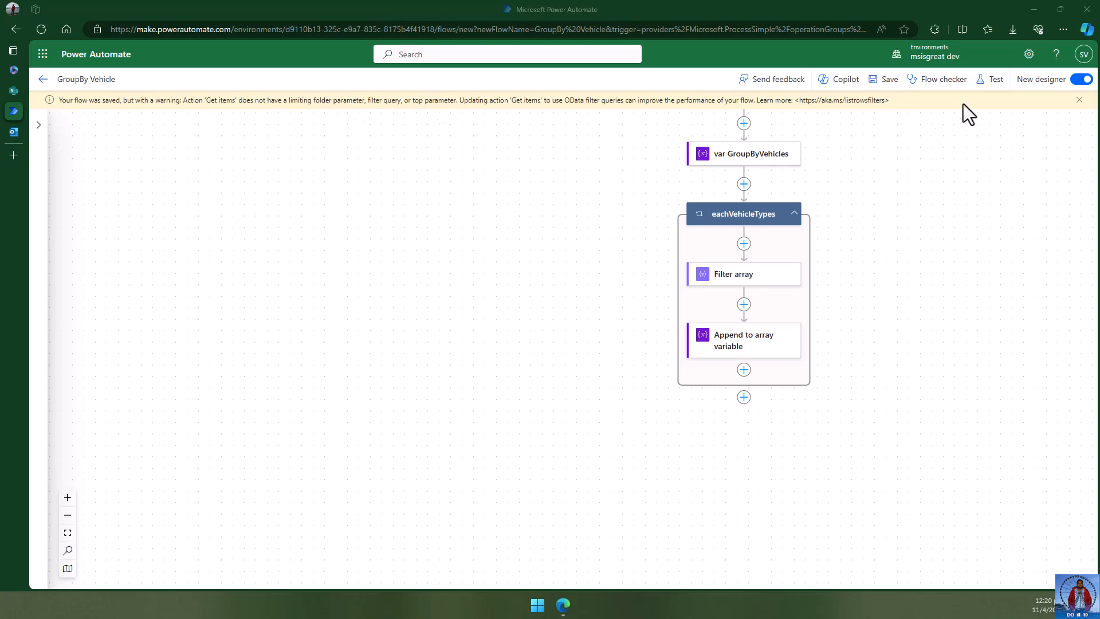
left_click(1080, 109)
scroll(781, 346, "right", 6)
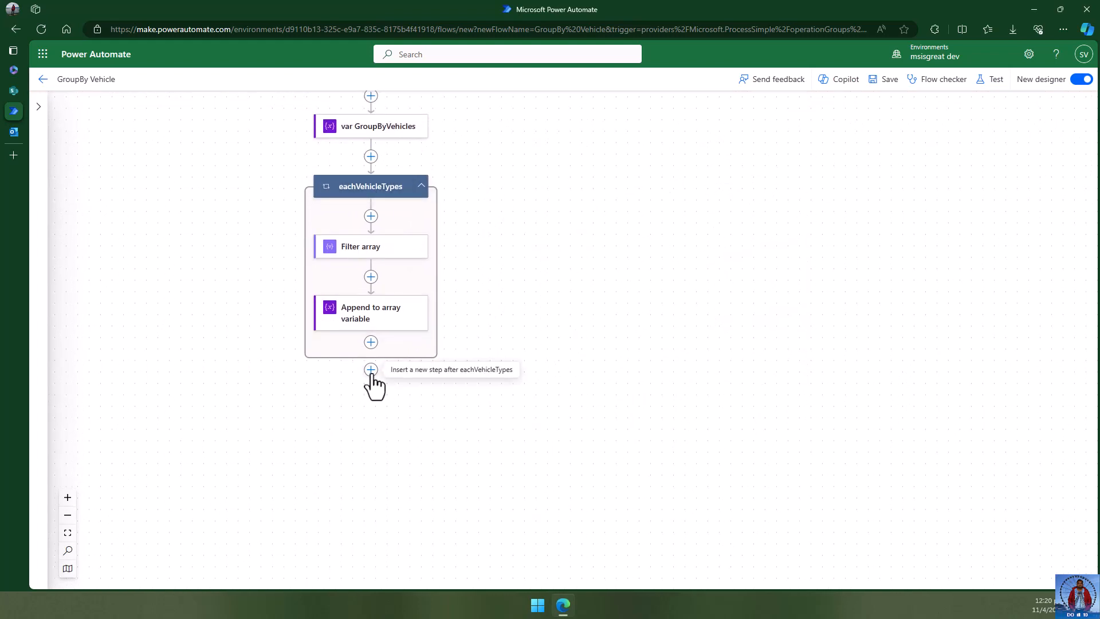
- Add a Send an email (V2) action after the eachVehicleTypes loop
left_click(372, 374)
left_click(444, 358)
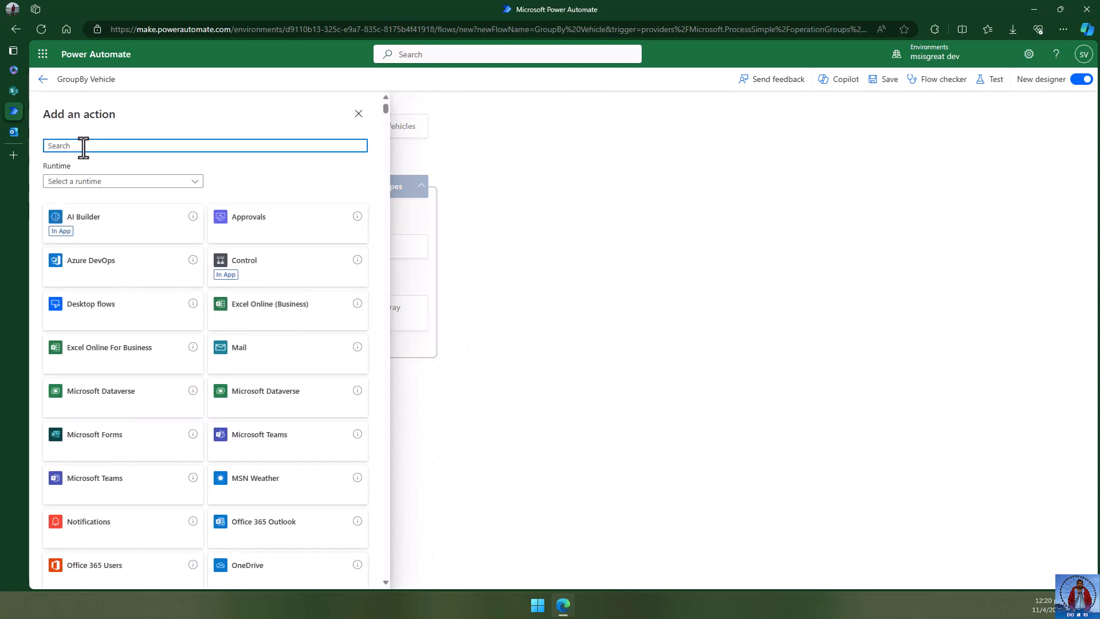
type("send emai")
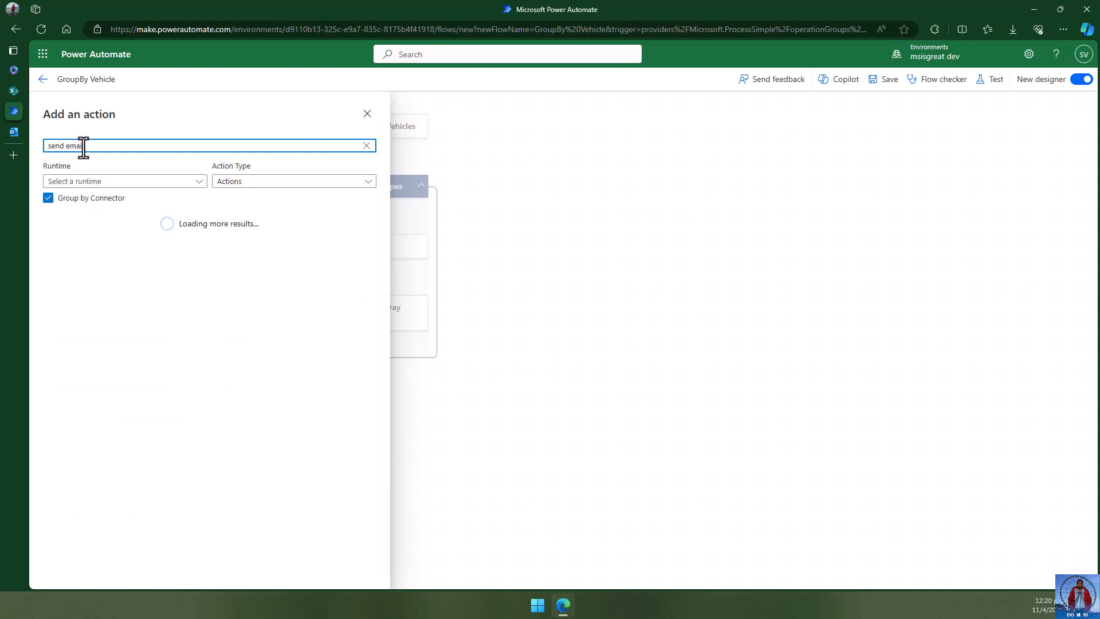
type("l")
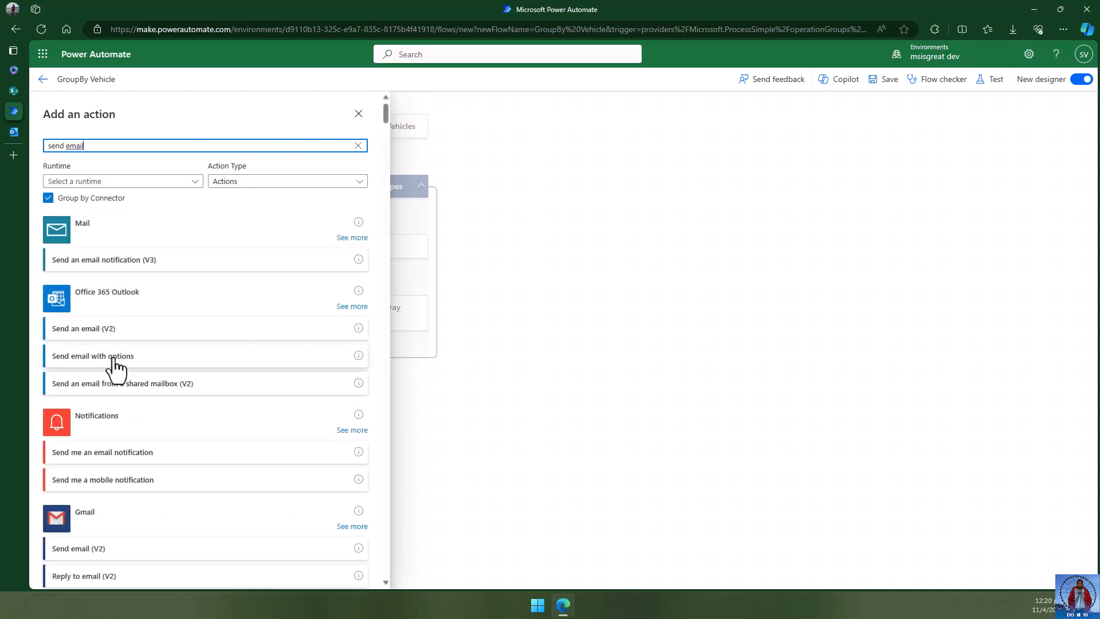
left_click(112, 331)
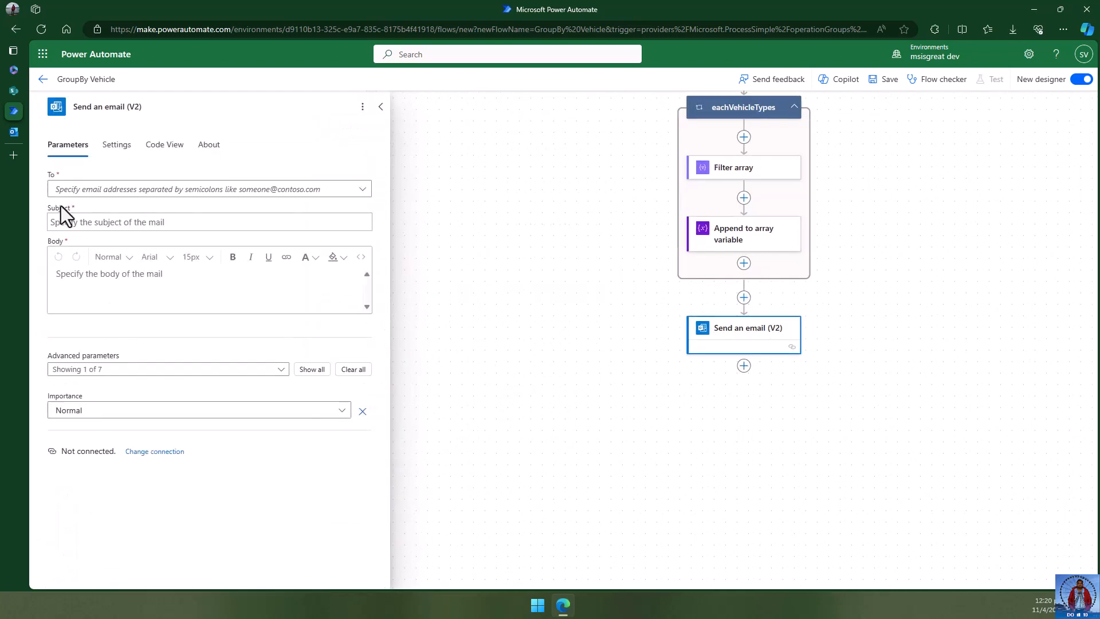
- Enter the recipient's e-mail address and set the subject to 'Cars By Vehicle Types'
left_click(90, 192)
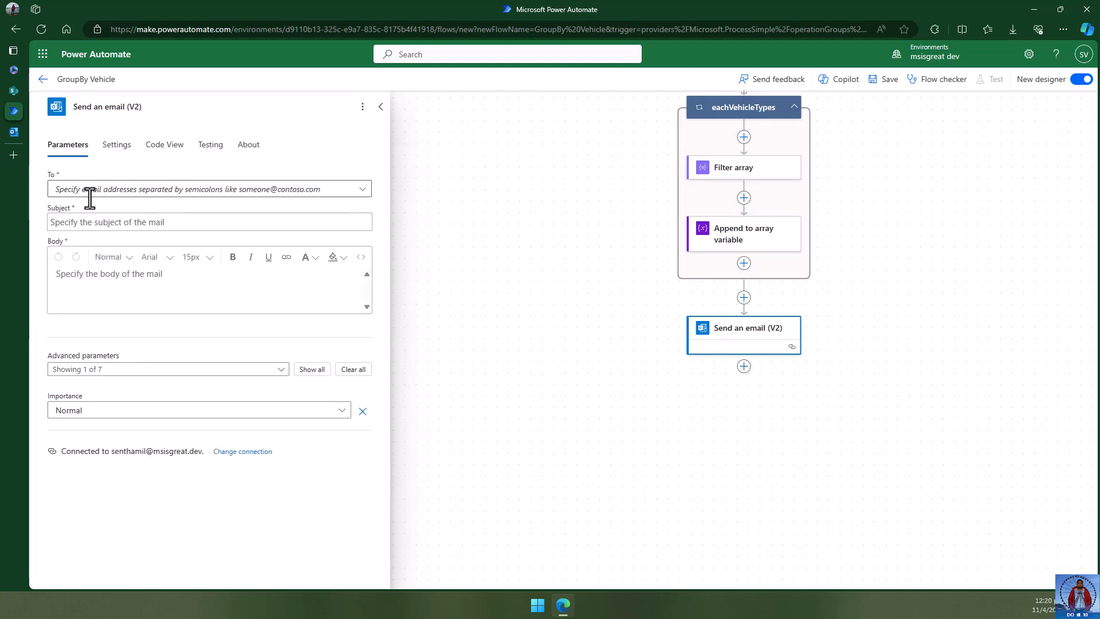
left_click(82, 192)
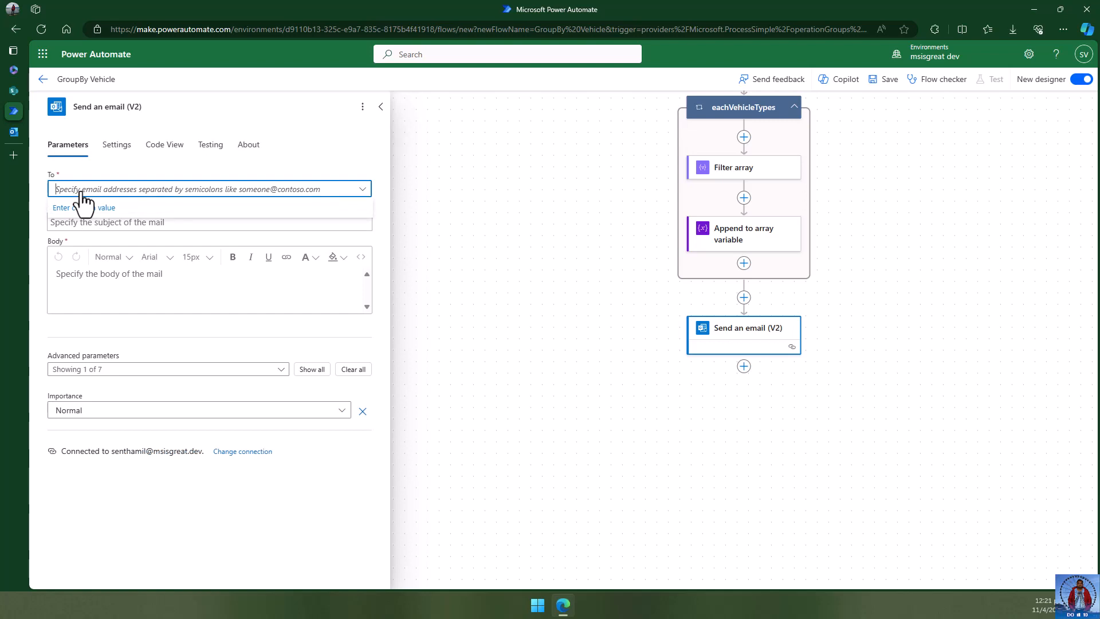
left_click(80, 206)
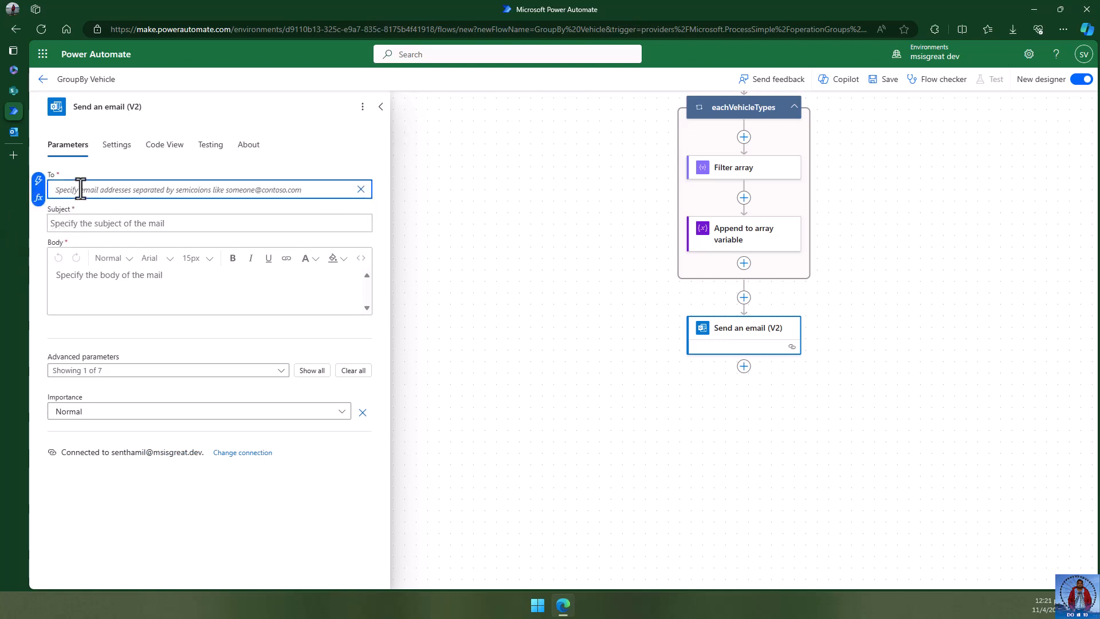
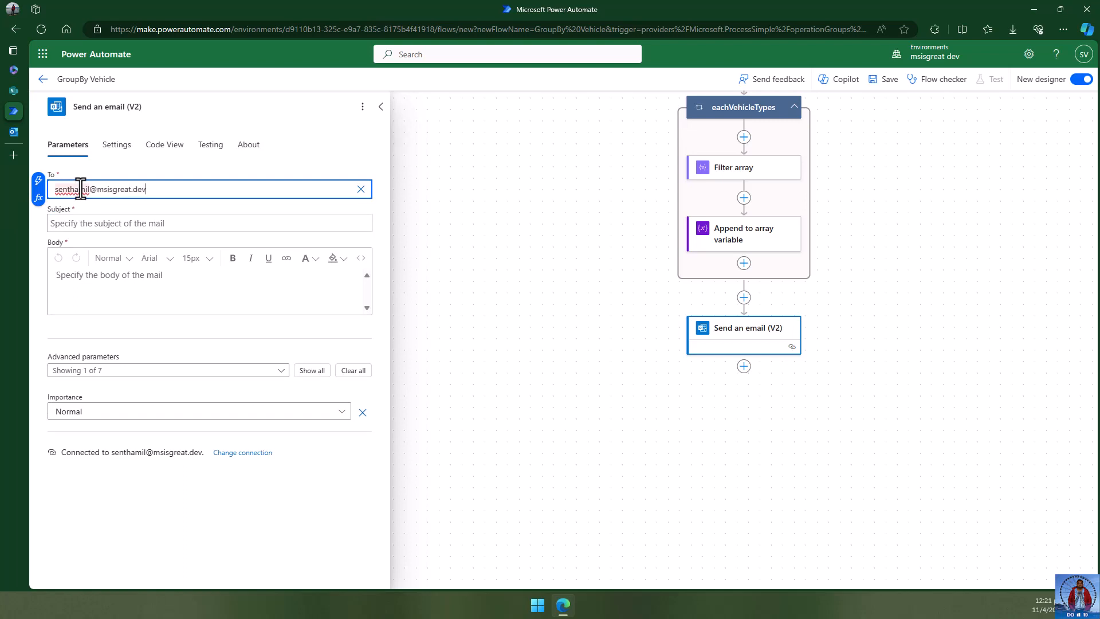
left_click(90, 224)
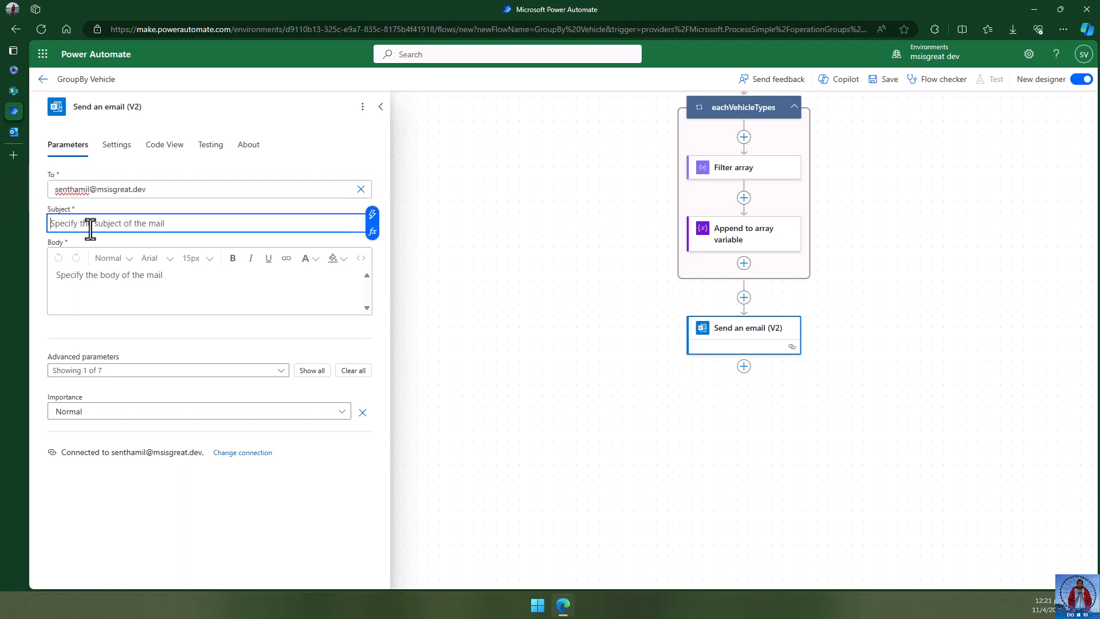
type("Cars By Ve")
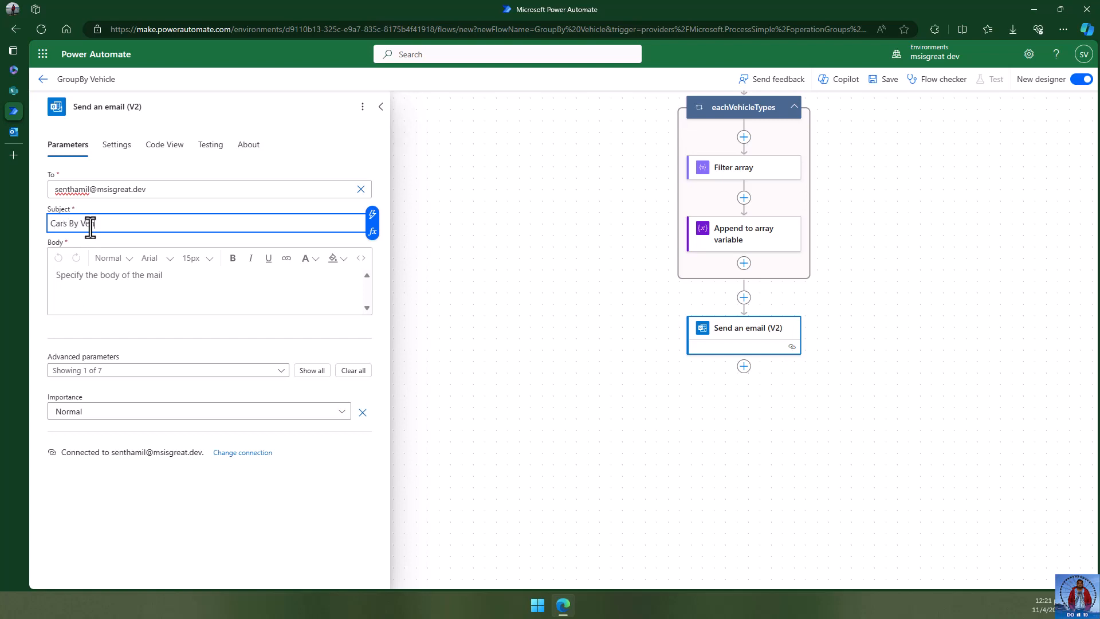
type("hicle Types")
- Insert the GroupByVehicles variable as the email body
left_click(98, 286)
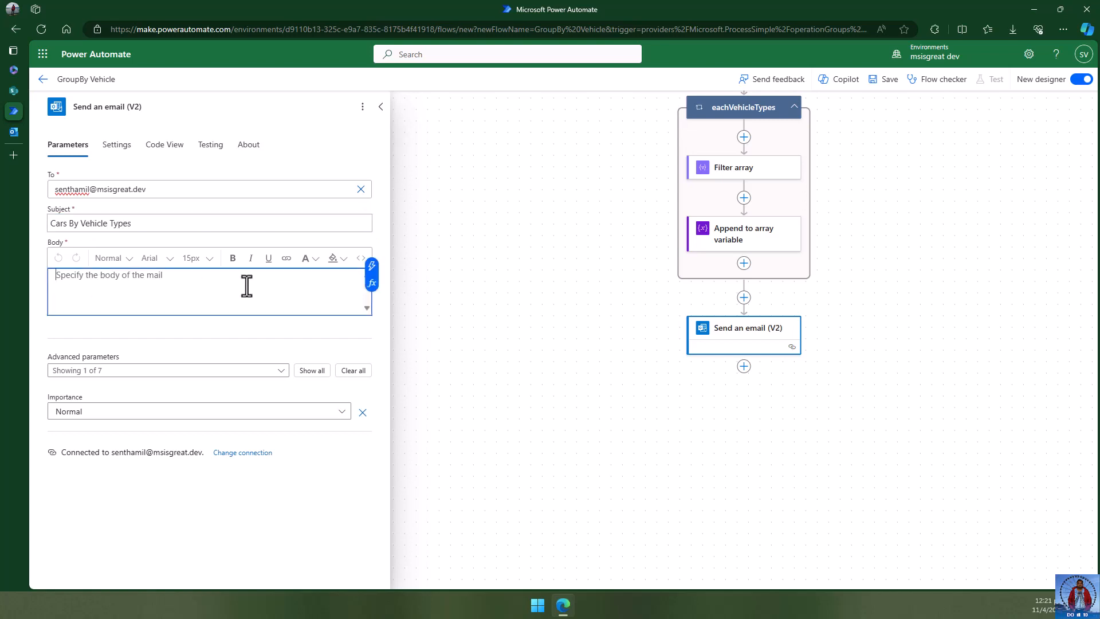
left_click(371, 283)
left_click(473, 352)
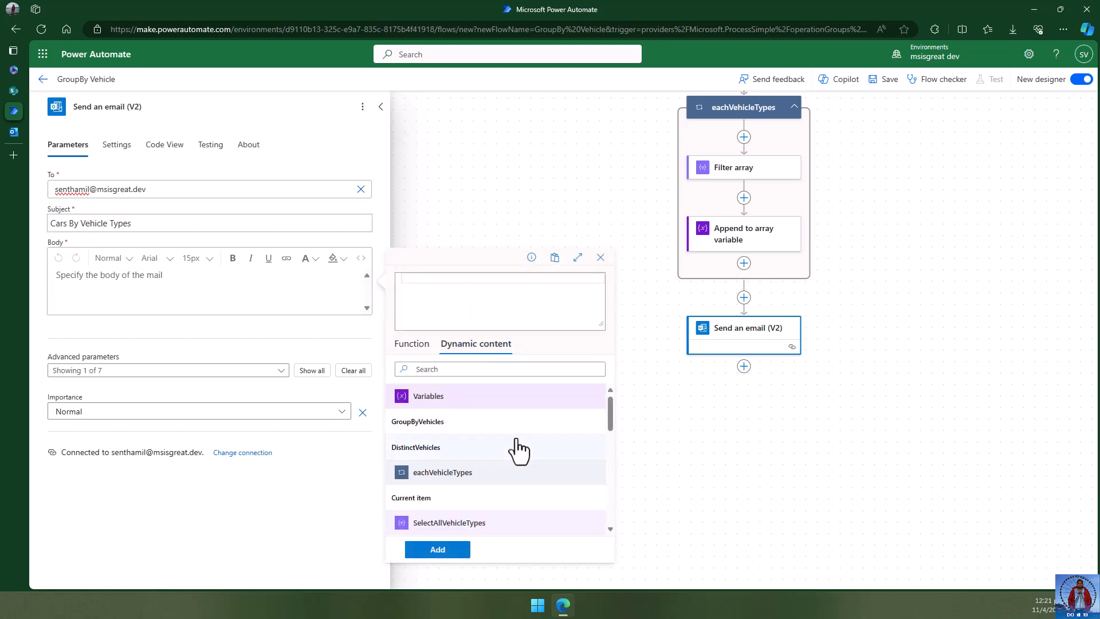
scroll(516, 447, "down", 5)
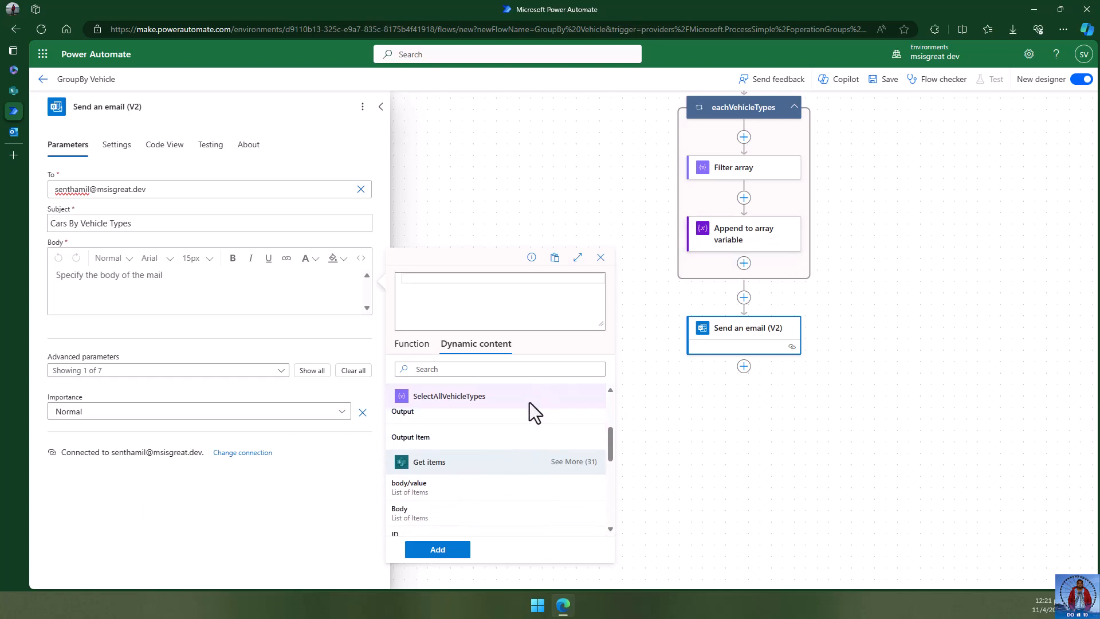
scroll(512, 451, "up", 5)
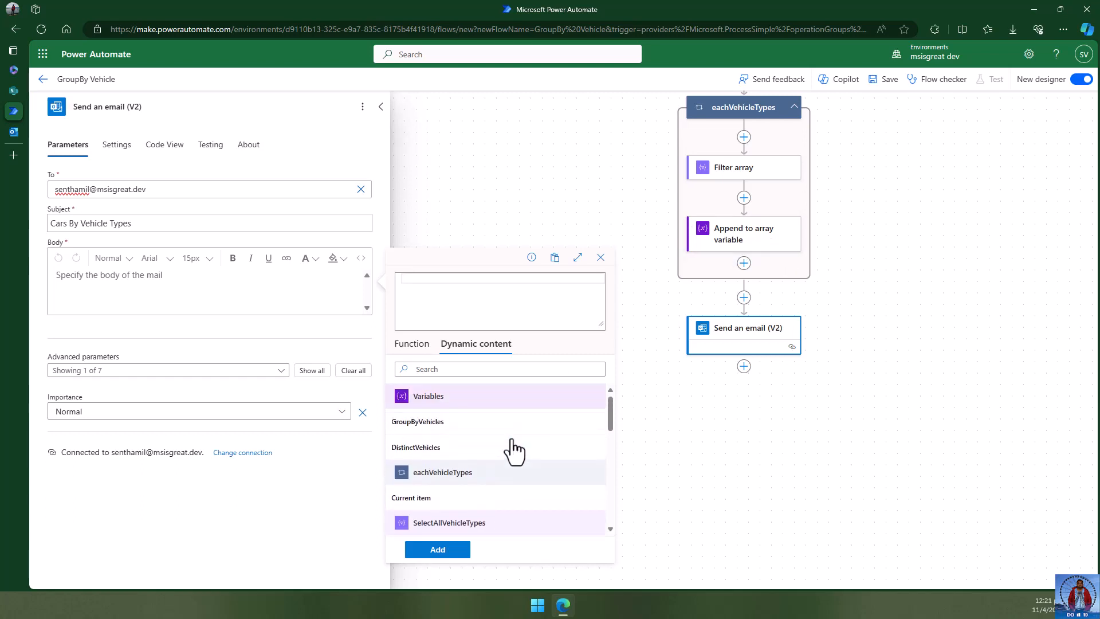
left_click(446, 427)
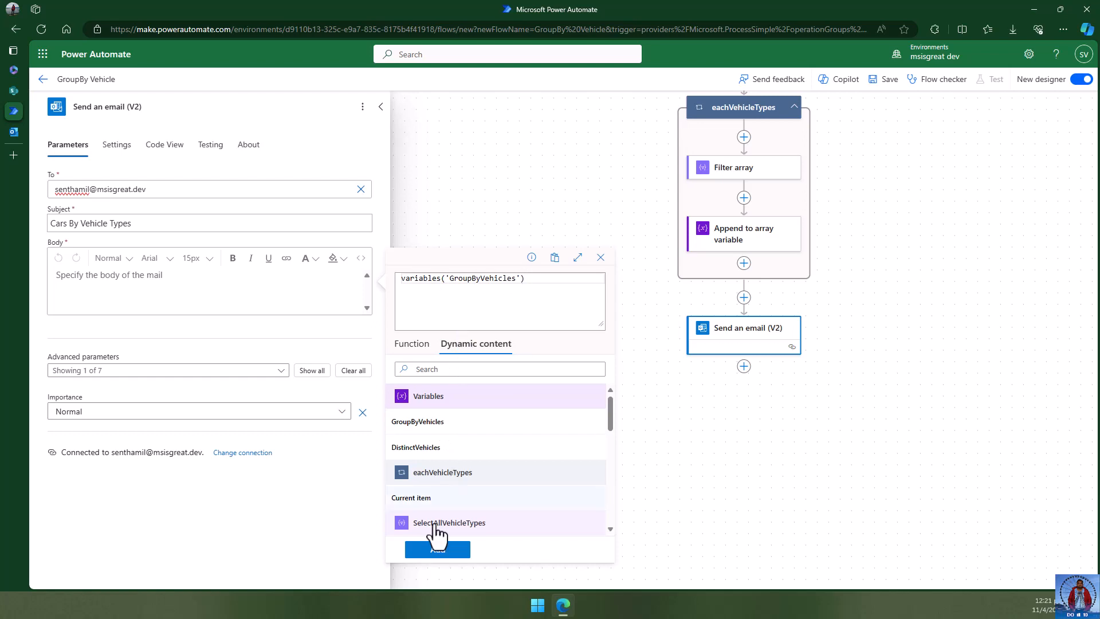
left_click(437, 549)
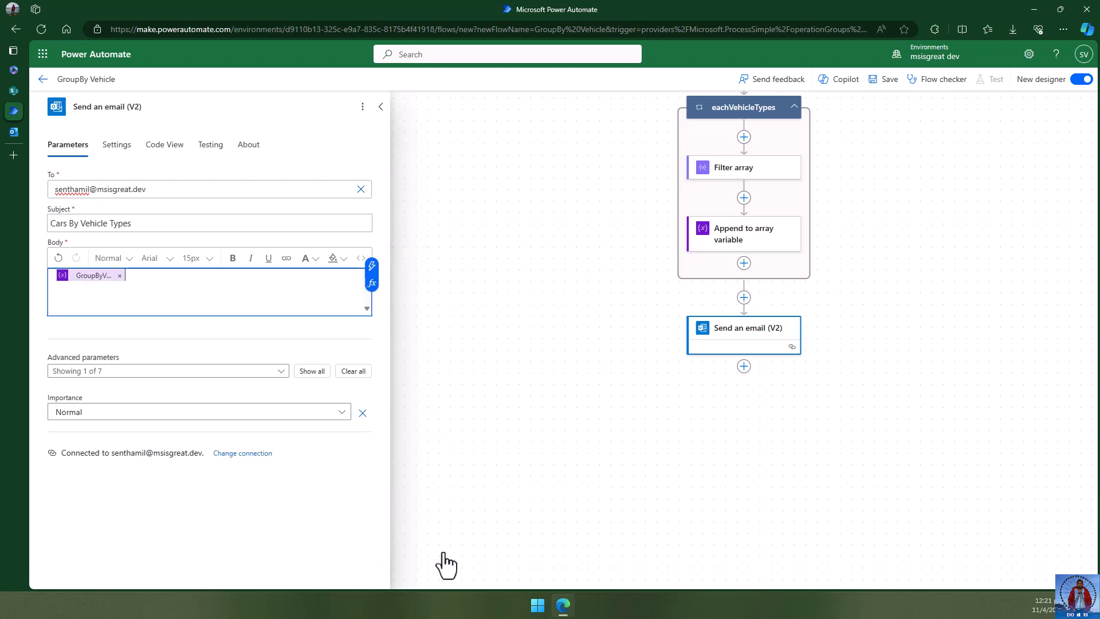
left_click(840, 424)
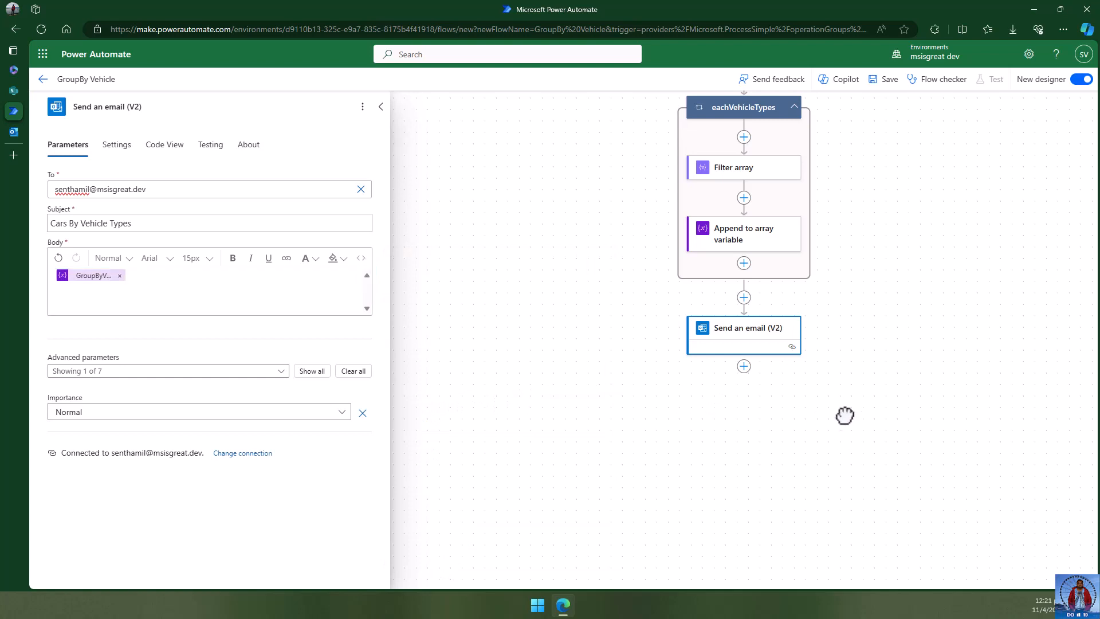
- Save the flow and run a manual test, confirming the run started successfully
left_click(879, 81)
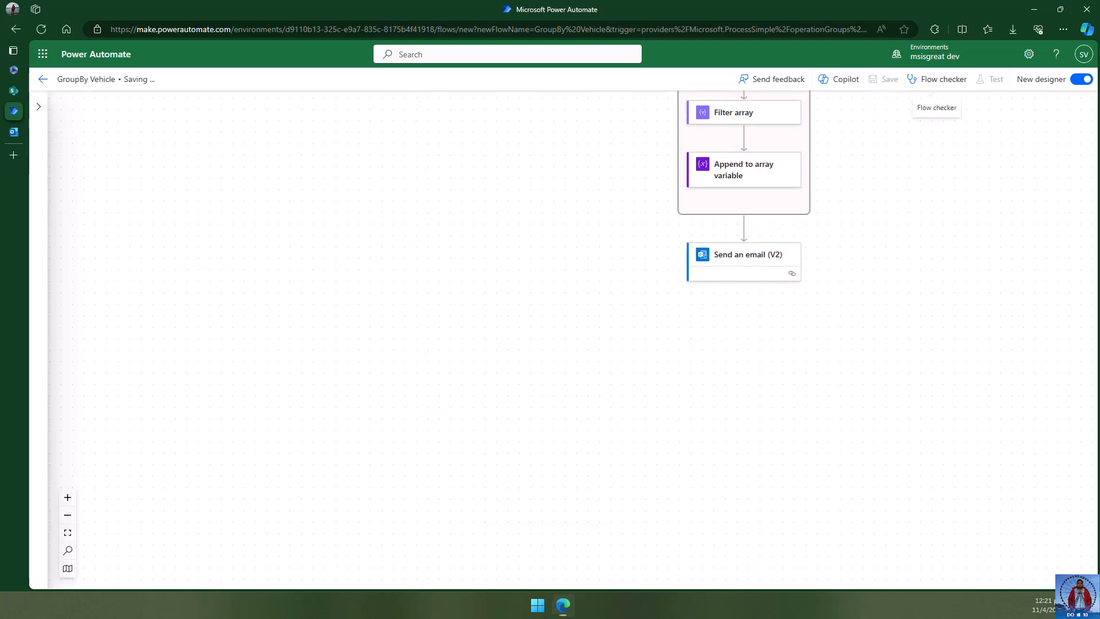
left_click_drag(859, 234, 624, 342)
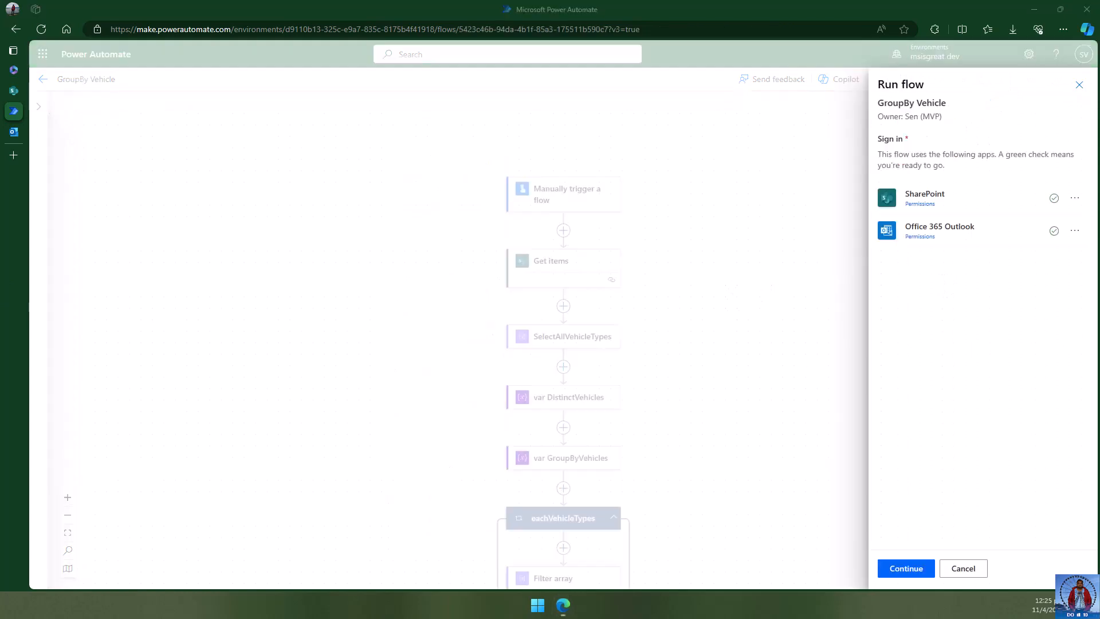
left_click(910, 570)
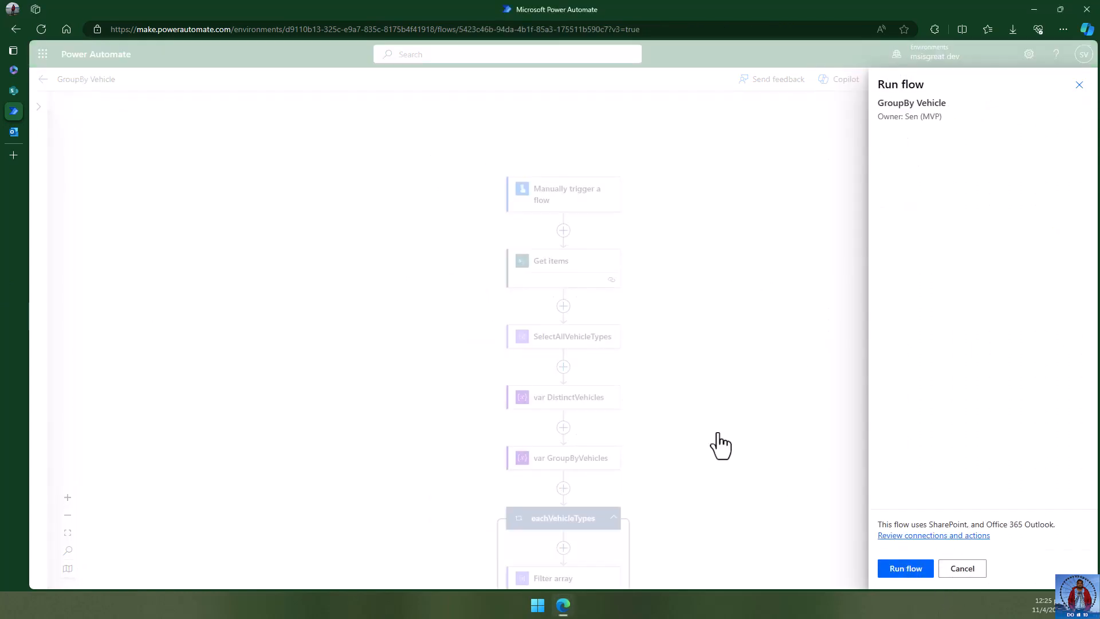
left_click(899, 570)
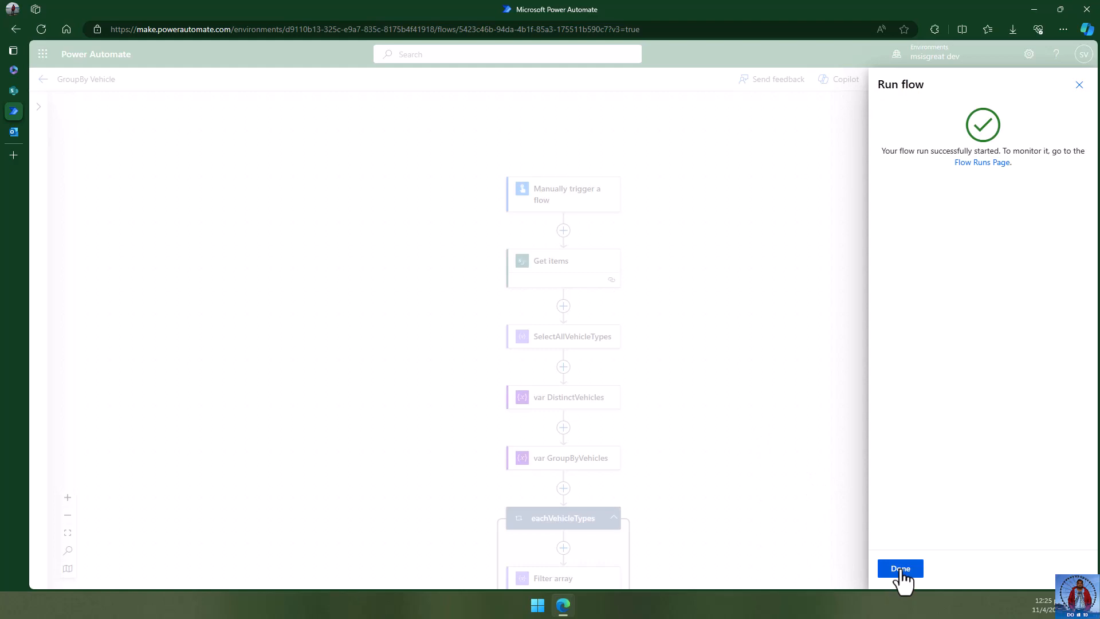
left_click(901, 569)
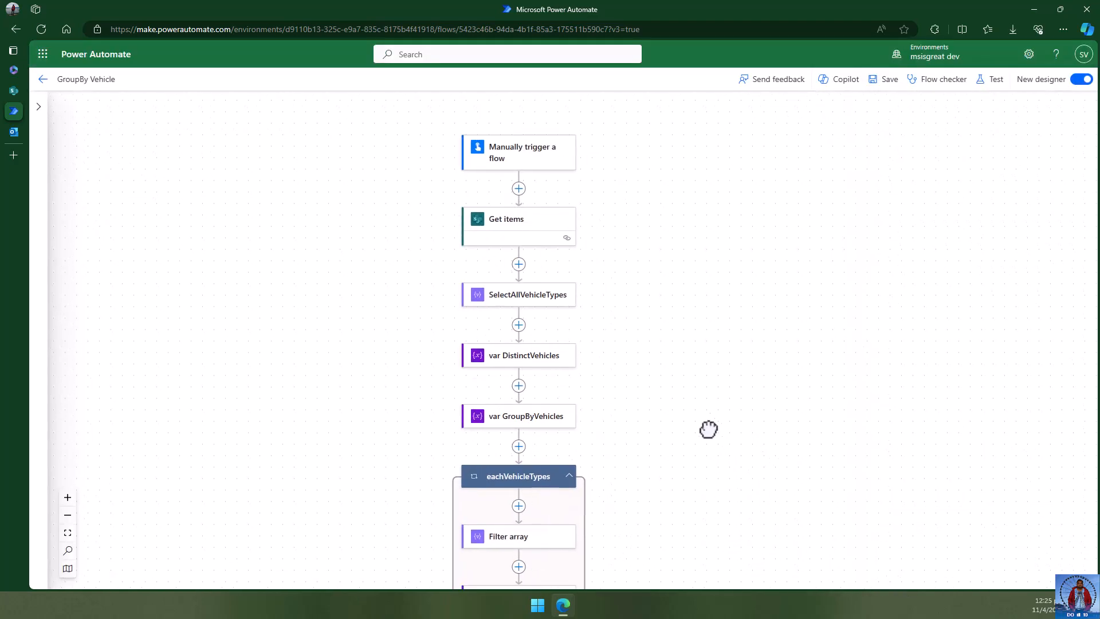
- Check that every run step shows success, then switch to the Outlook inbox
left_click_drag(678, 388, 675, 245)
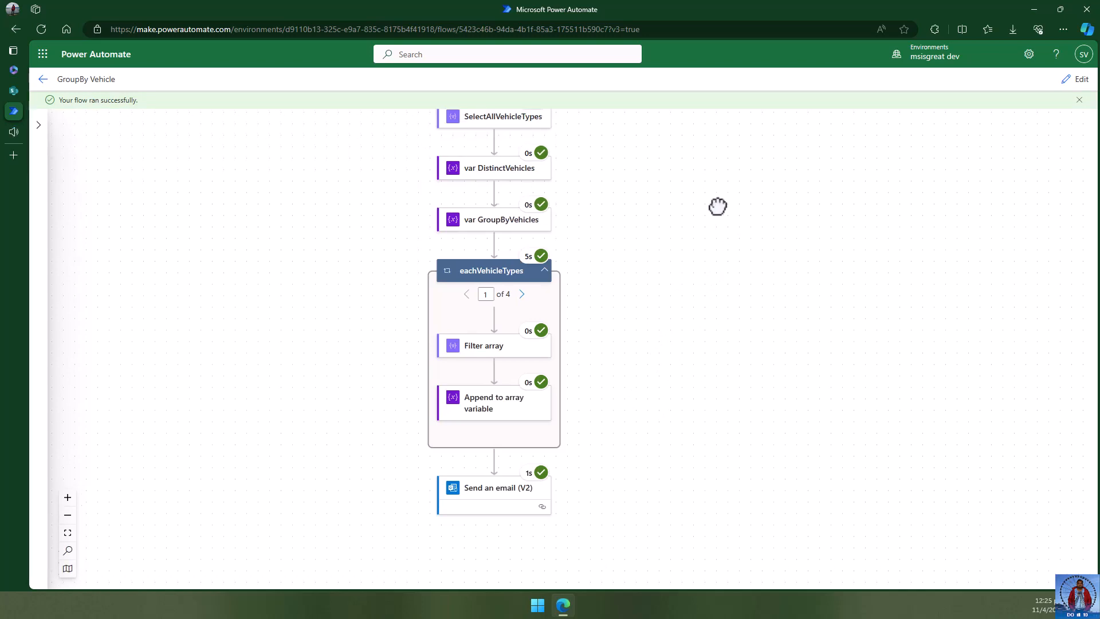
left_click_drag(717, 206, 753, 167)
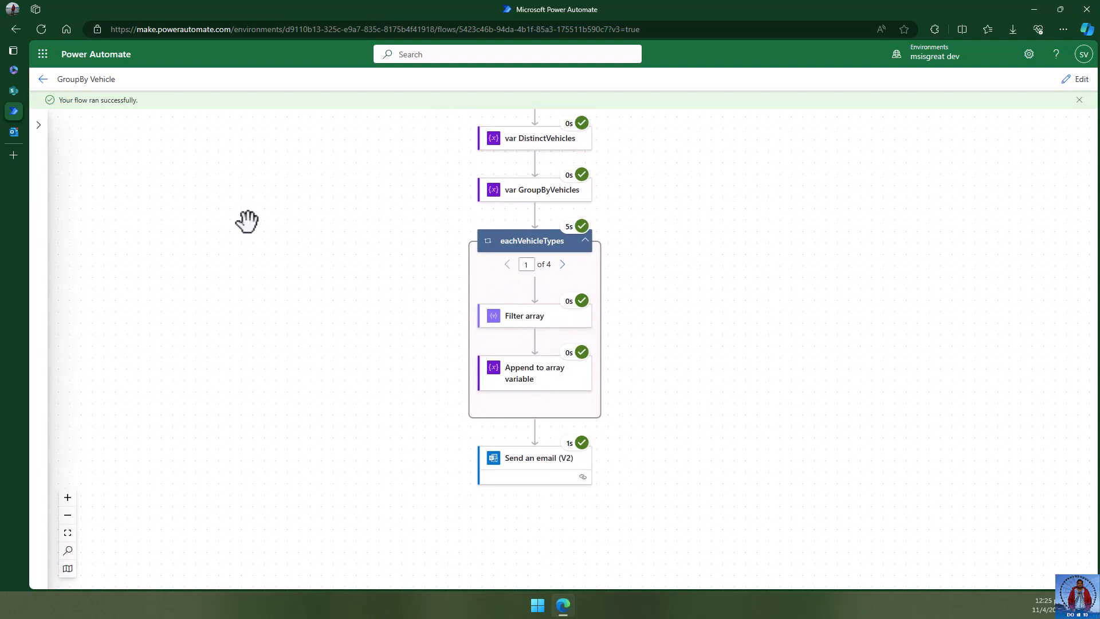
left_click(21, 131)
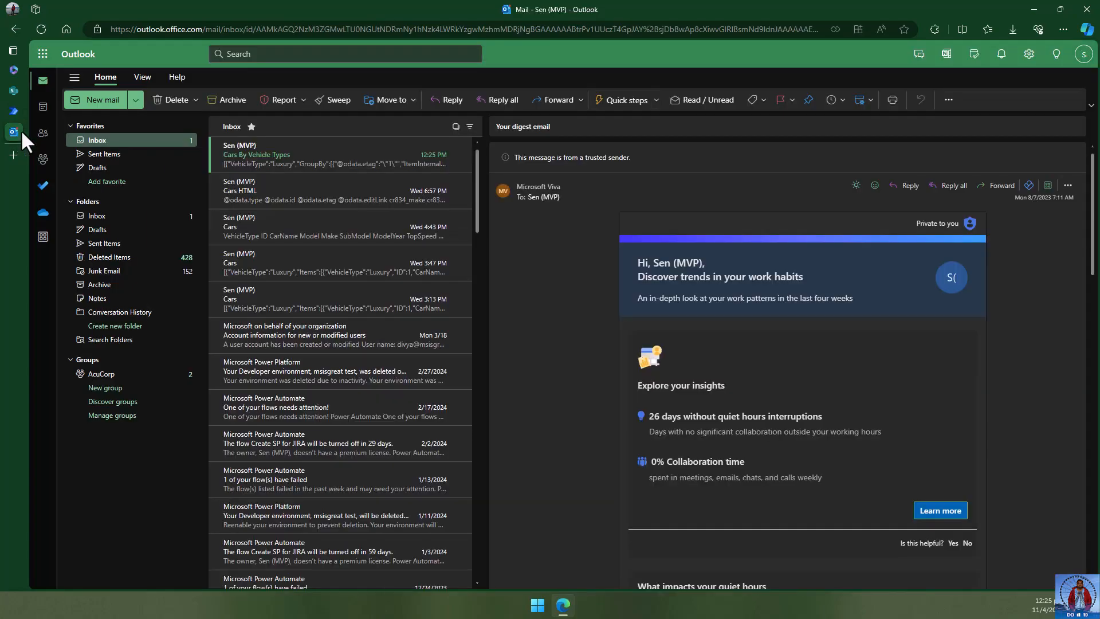
- Open the Cars By Vehicle Types email and select its entire grouped JSON body to the end
left_click(298, 161)
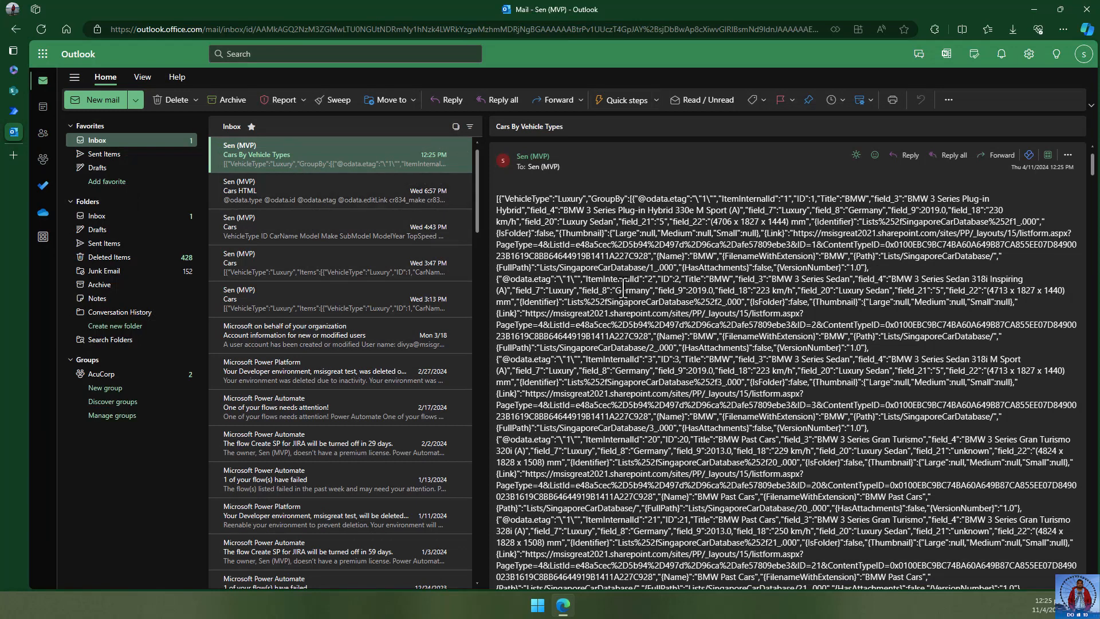
left_click_drag(496, 207, 795, 607)
left_click_drag(1093, 261, 1093, 564)
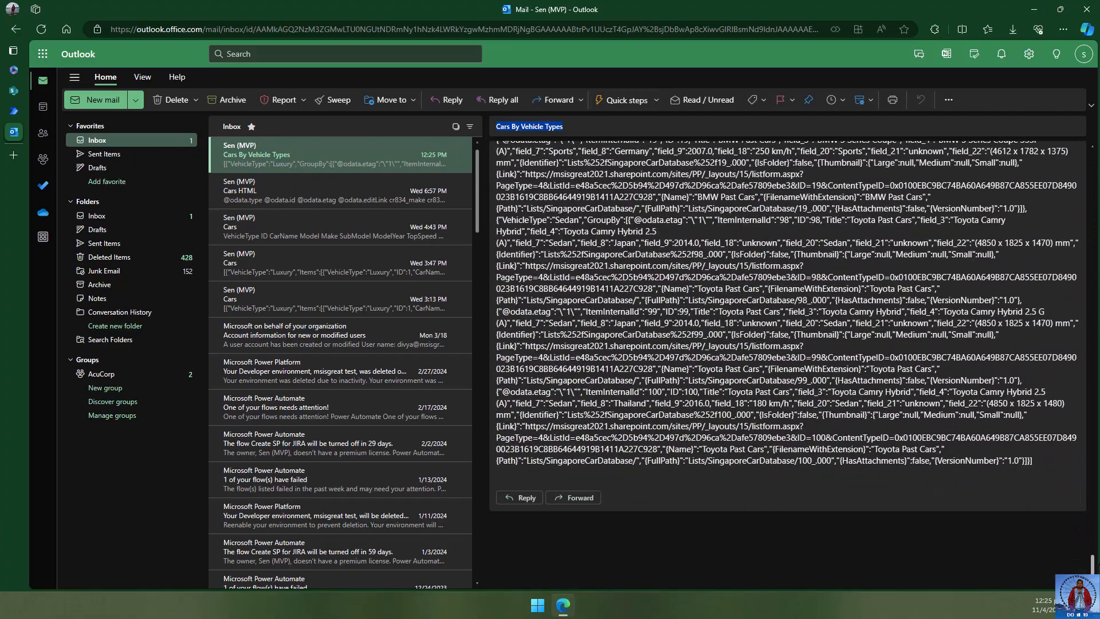
left_click(1030, 458, "shift")
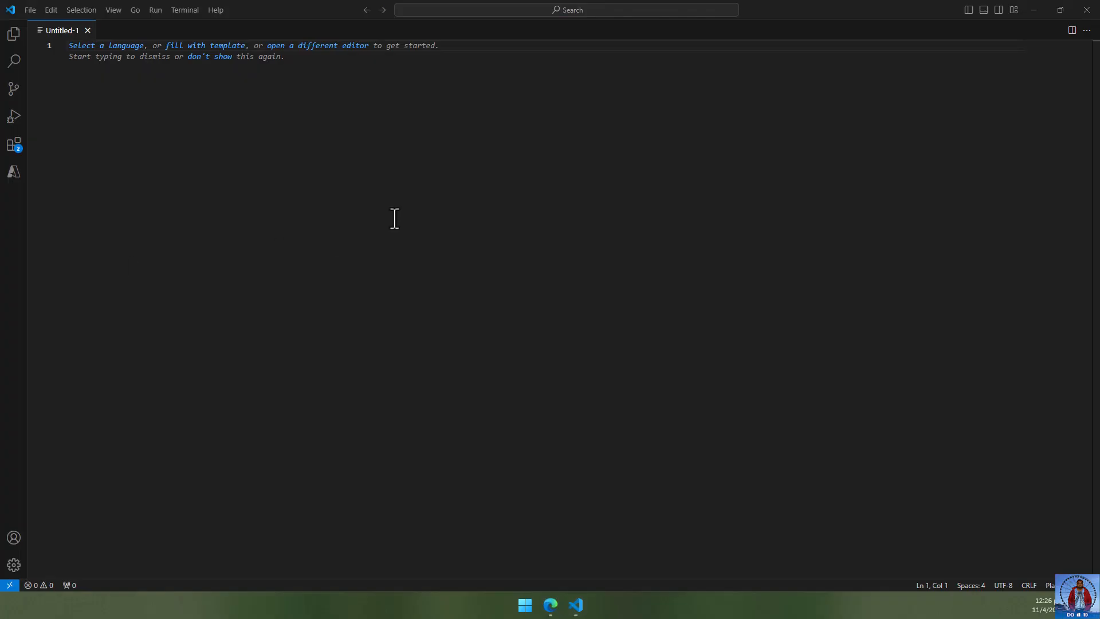
- Paste the emailed JSON into the empty VS Code file and run Format Document on it
left_click(487, 55)
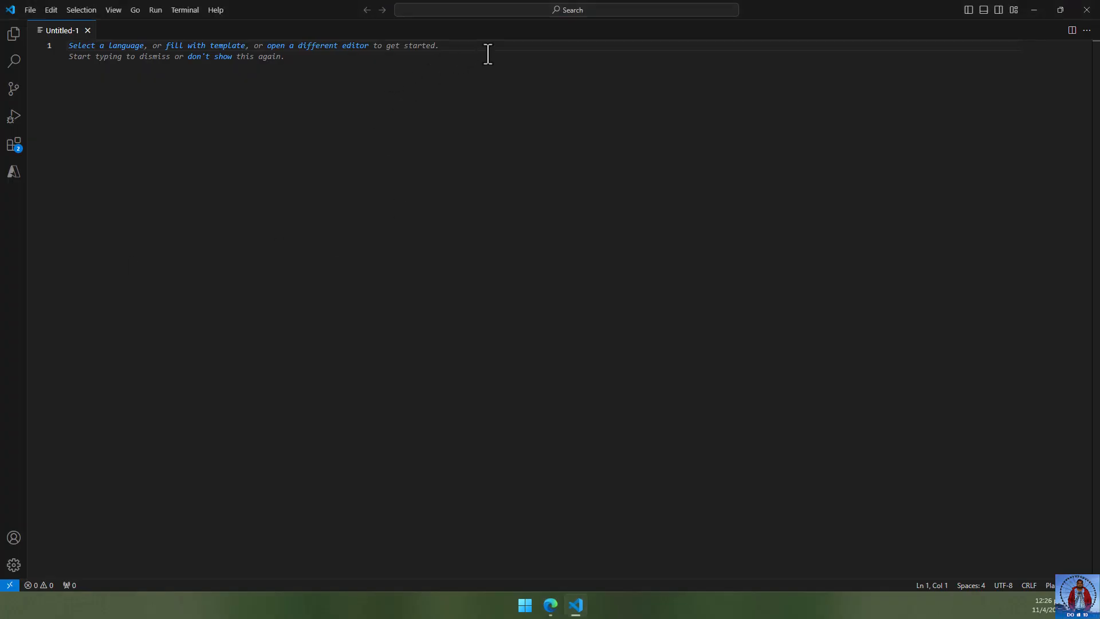
key("ctrl+v")
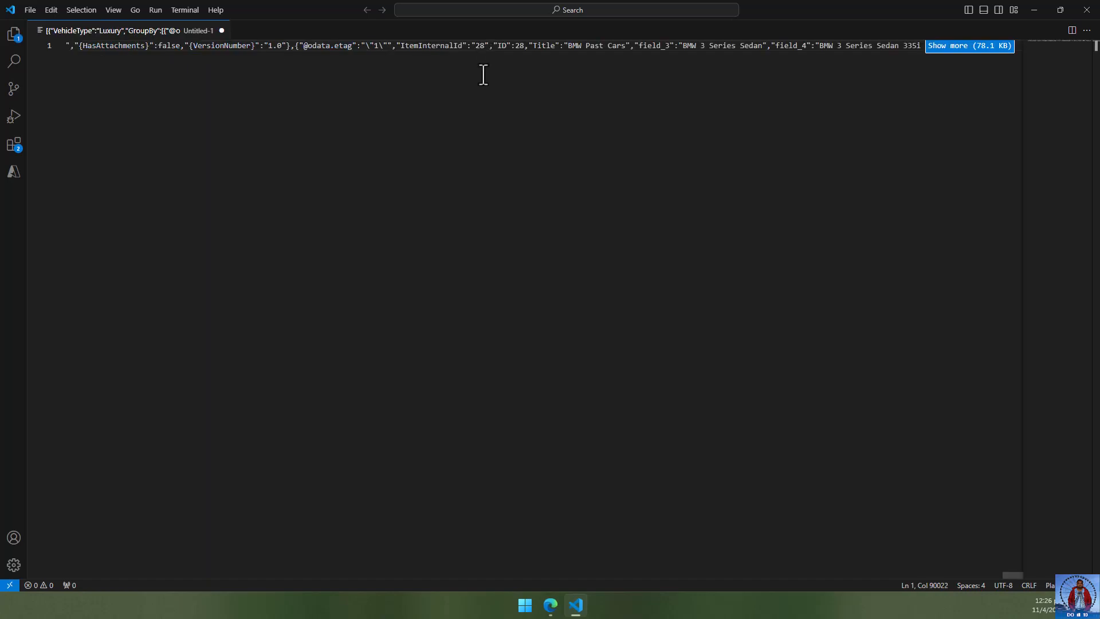
key("ctrl+shift+p")
key("Return")
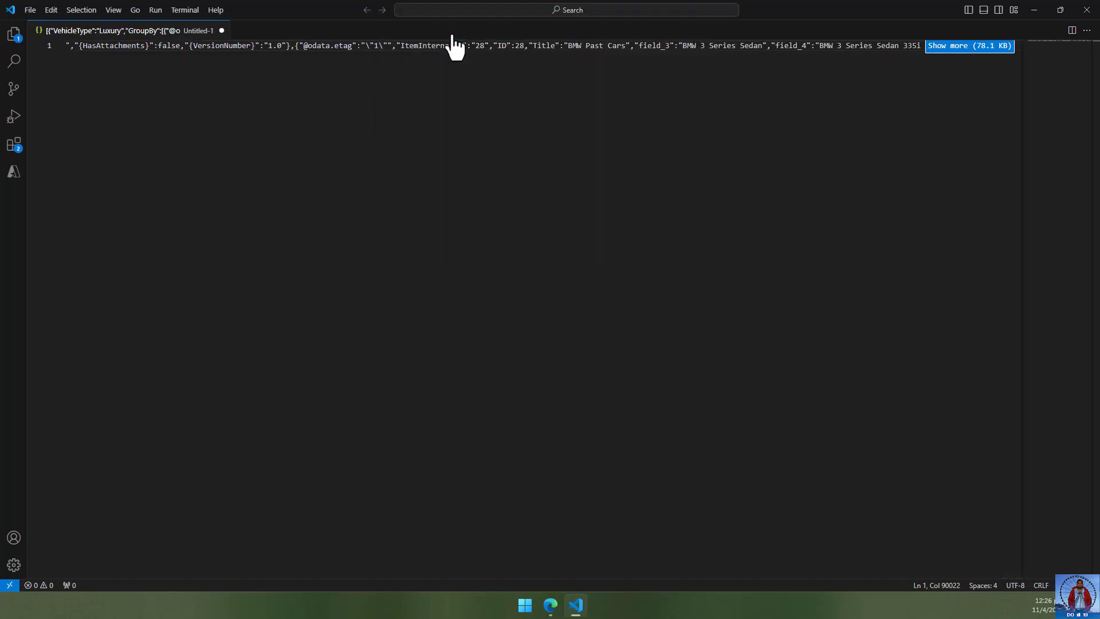
- Fold the Luxury, Stationwagon, Sports and Sedan item arrays, then unfold Luxury again
left_click(480, 173)
scroll(592, 224, "up", 20)
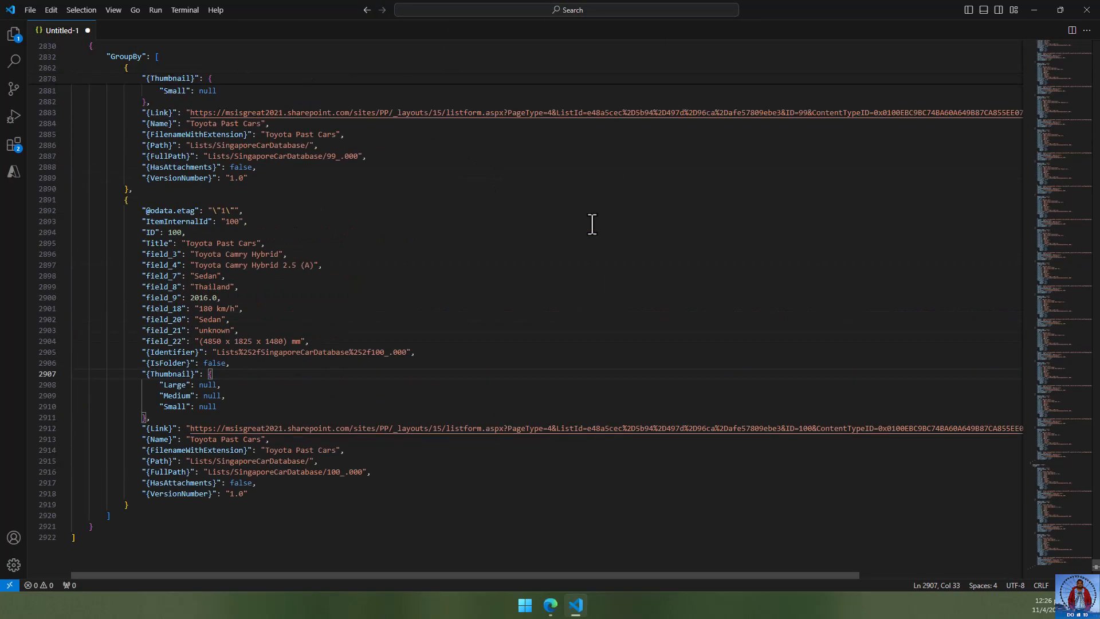
scroll(592, 224, "up", 10)
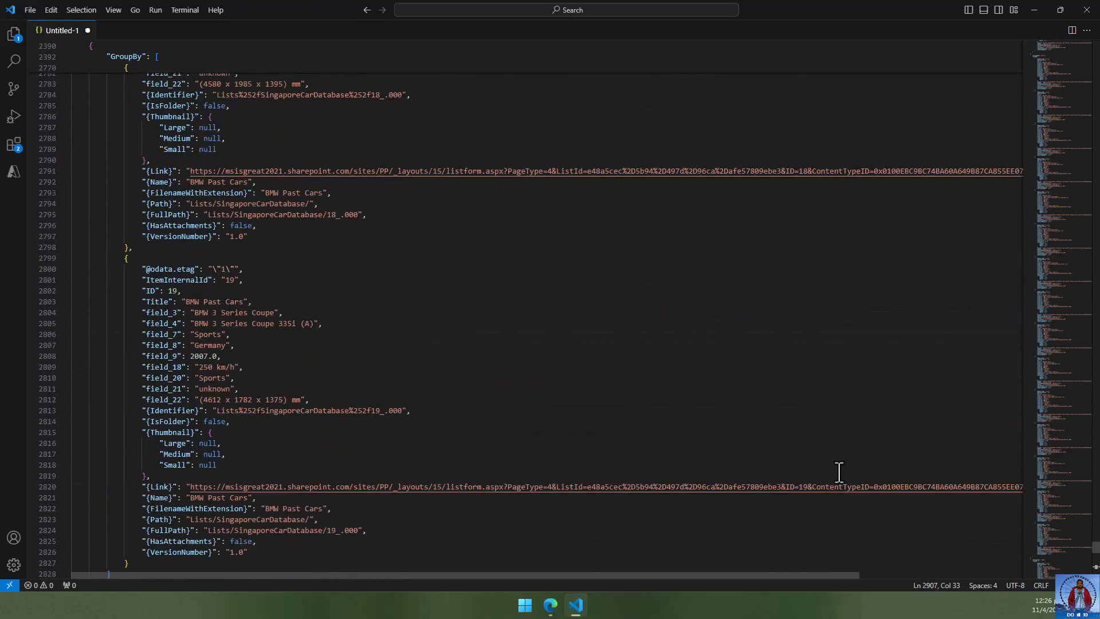
left_click_drag(1096, 548, 1094, 45)
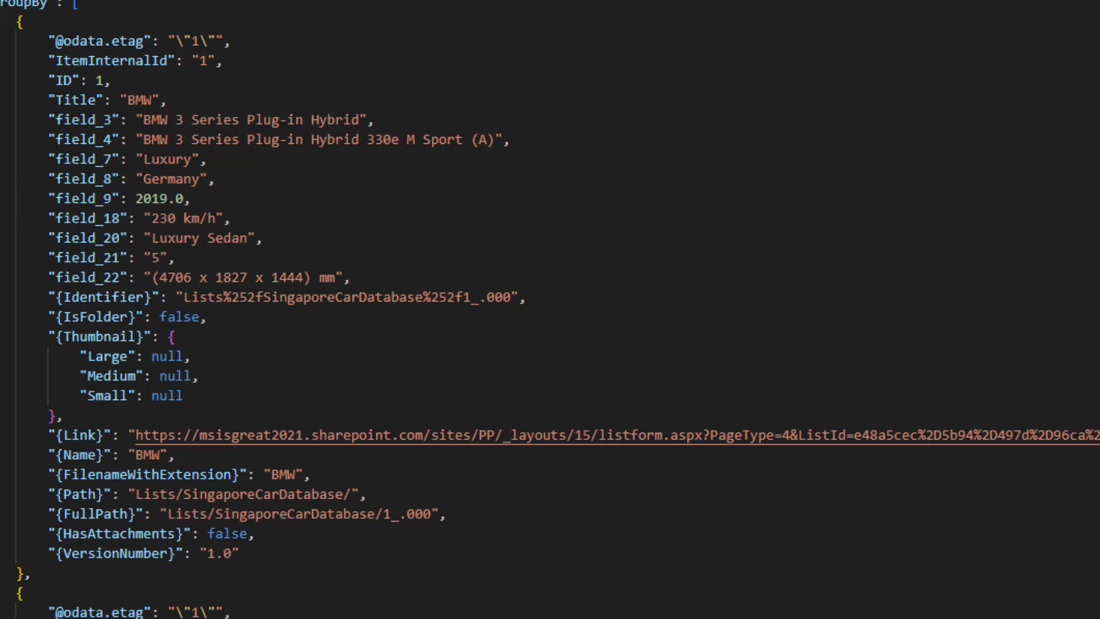
left_click(0, 3)
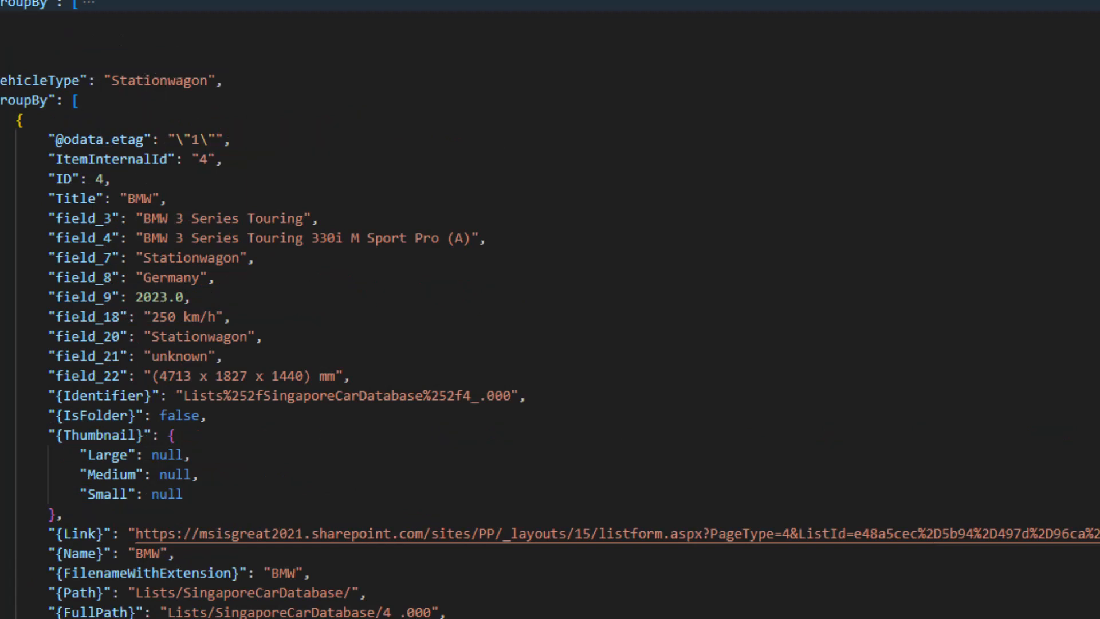
left_click(0, 100)
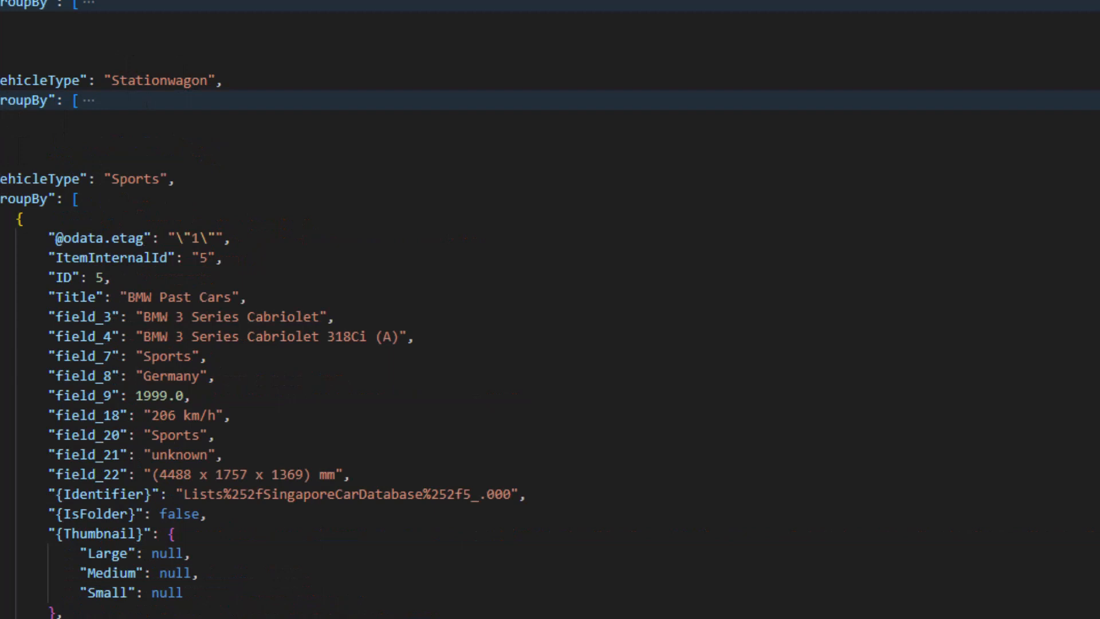
left_click(0, 198)
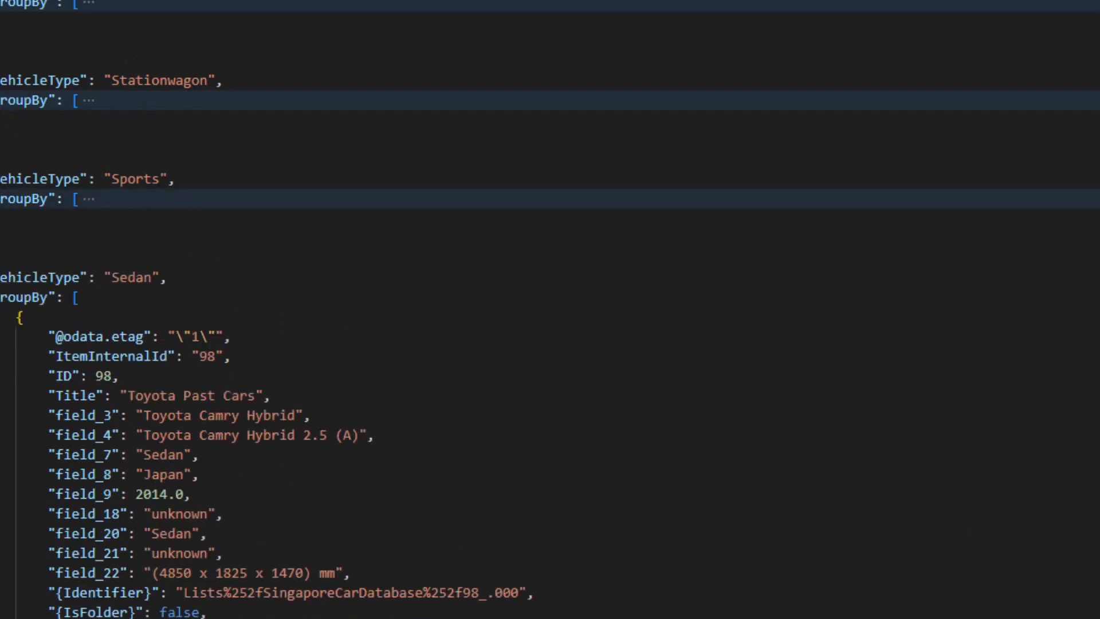
left_click(0, 298)
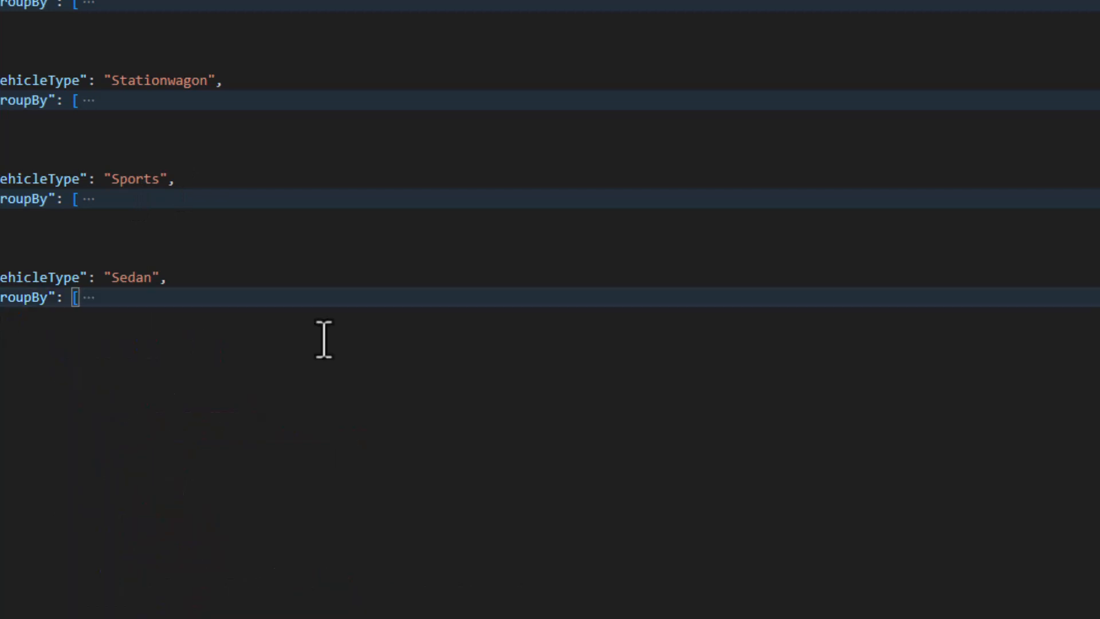
left_click(353, 458)
left_click(87, 3)
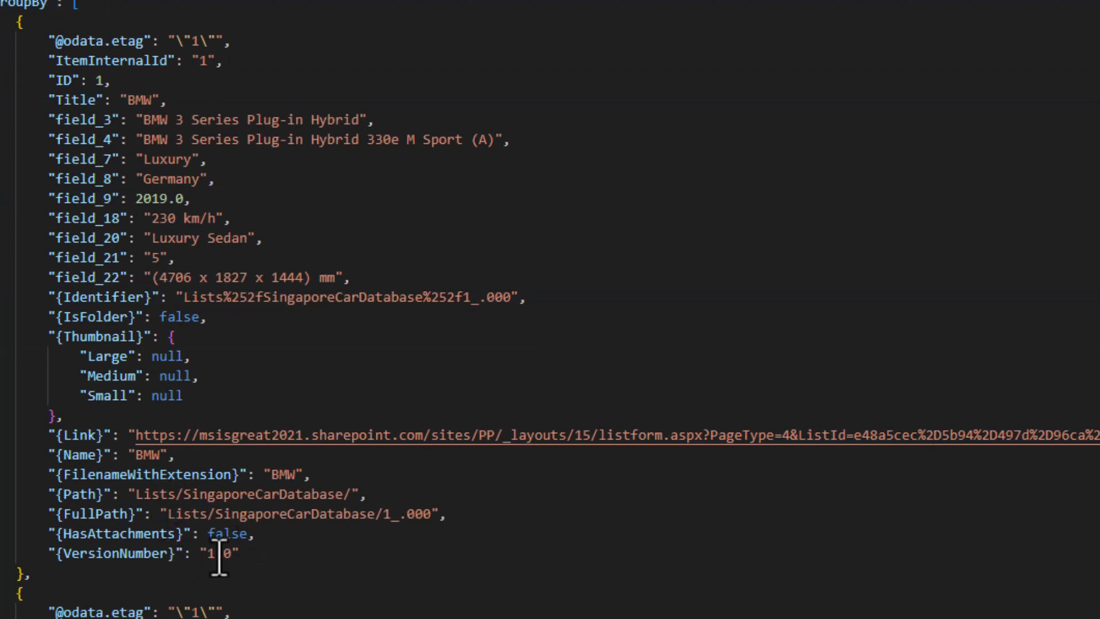
- Highlight the first BMW item's closing lines, Title-to-year fields and Identifier-to-VersionNumber lines
left_click_drag(239, 553, 26, 297)
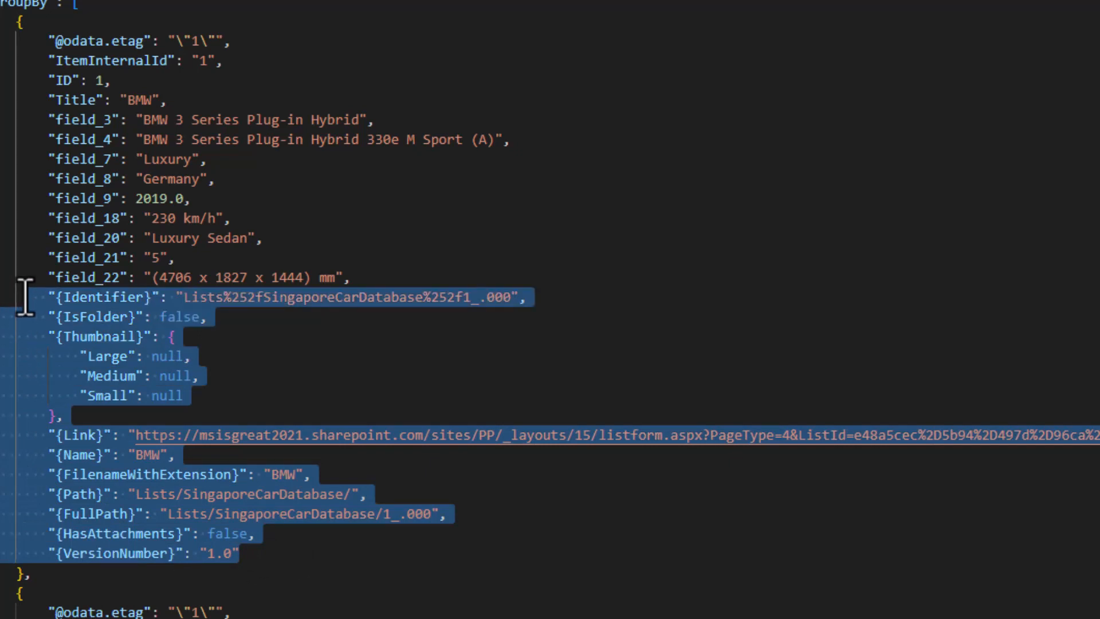
left_click(359, 375)
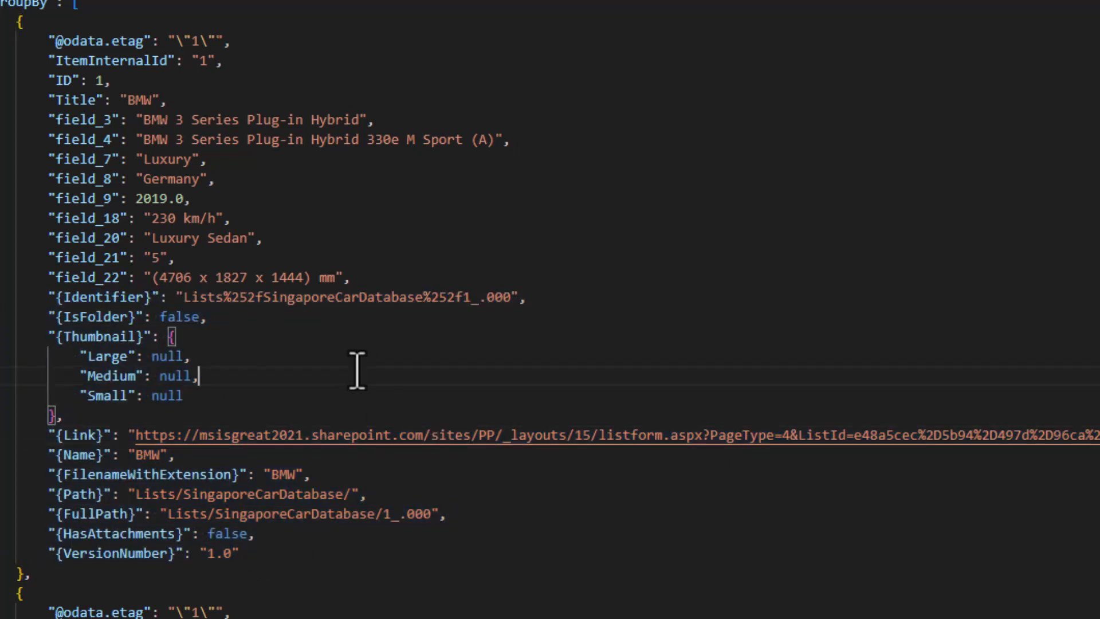
left_click_drag(39, 99, 386, 275)
left_click(253, 346)
left_click_drag(54, 301, 360, 553)
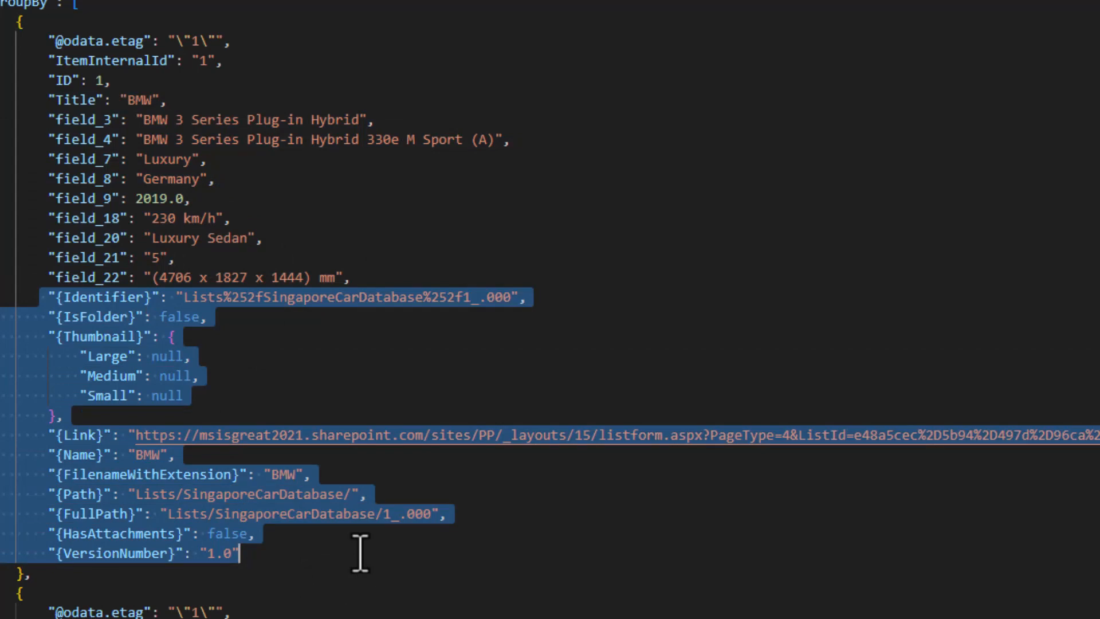
left_click(273, 354)
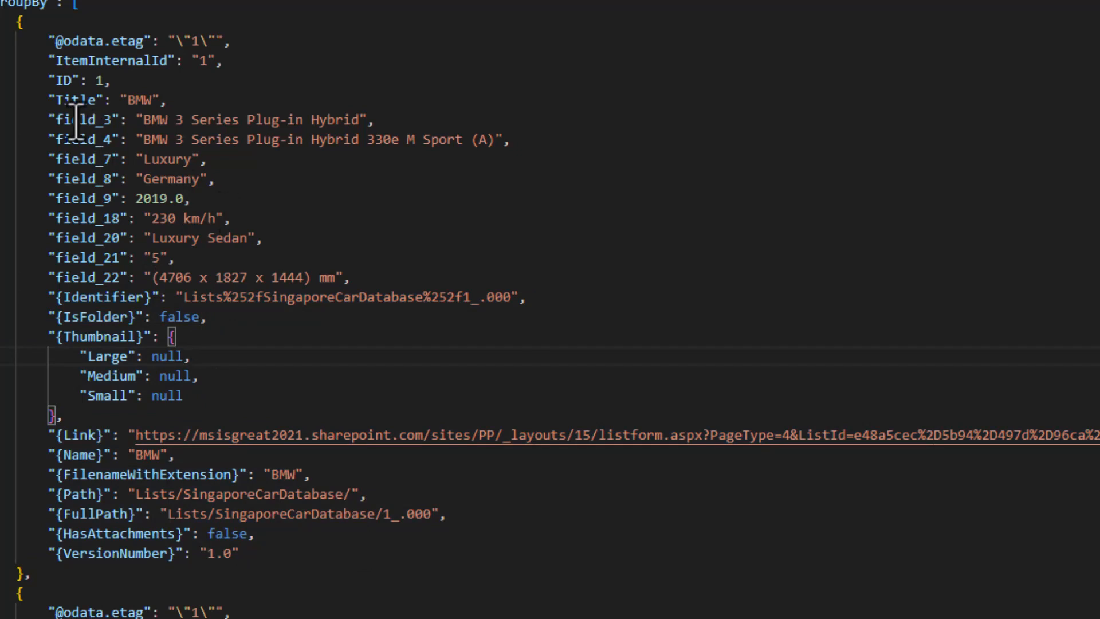
- Point out the field_ prefix on the field names, then minimize VS Code
left_click_drag(46, 120, 363, 278)
left_click(342, 221)
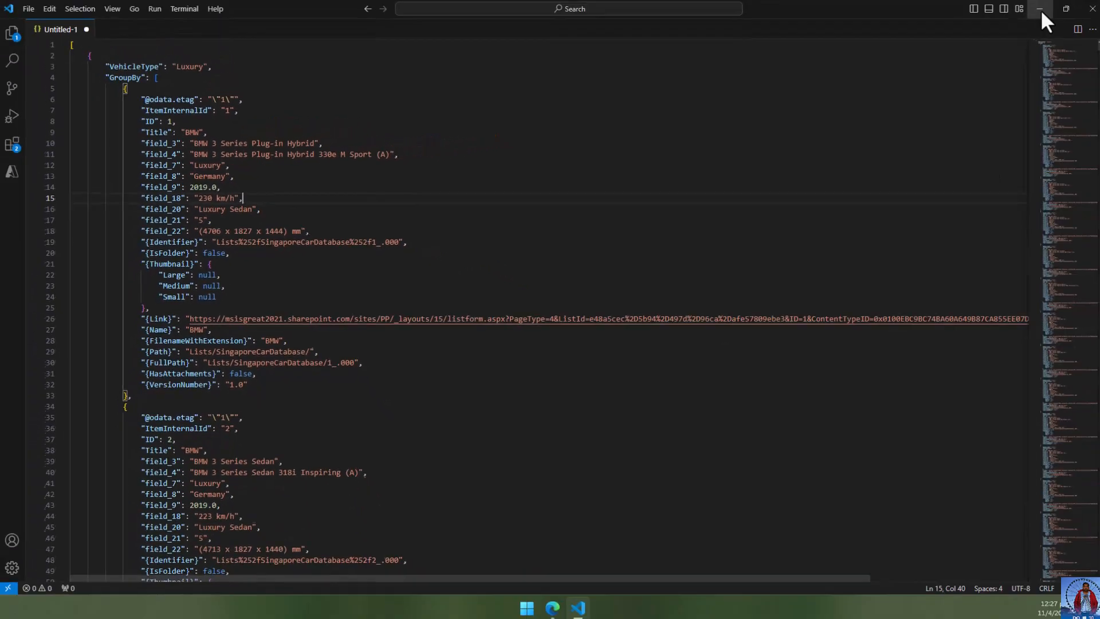
left_click(1041, 9)
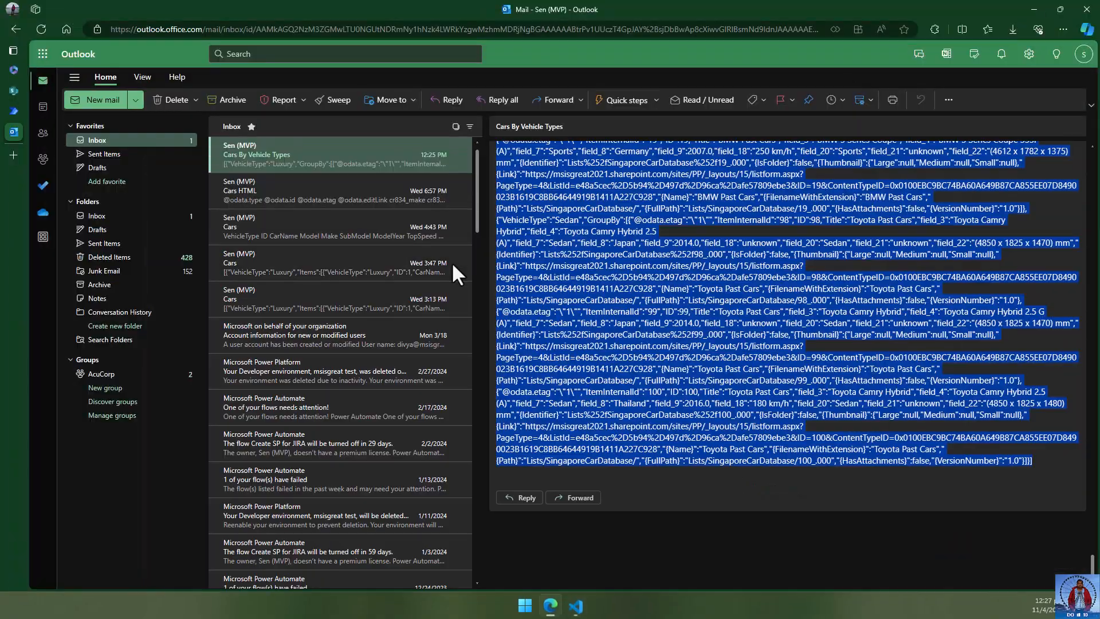
- Return to the GroupBy Vehicle run in the Power Automate tab and scroll up to the trigger
left_click(33, 112)
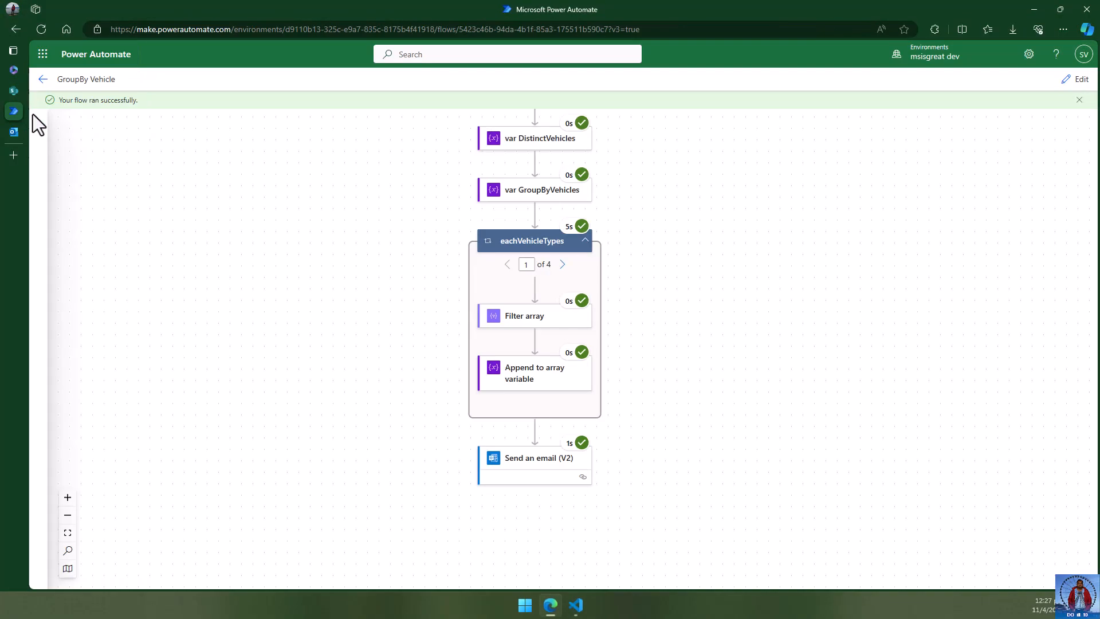
scroll(756, 246, "up", 5)
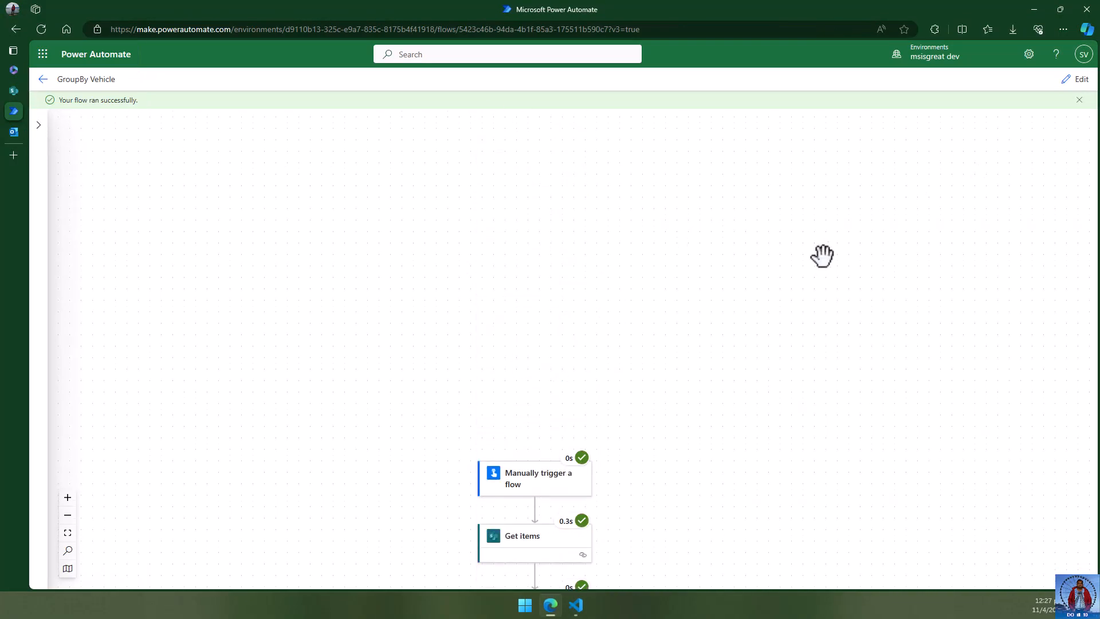
scroll(820, 256, "down", 5)
scroll(818, 255, "down", 1)
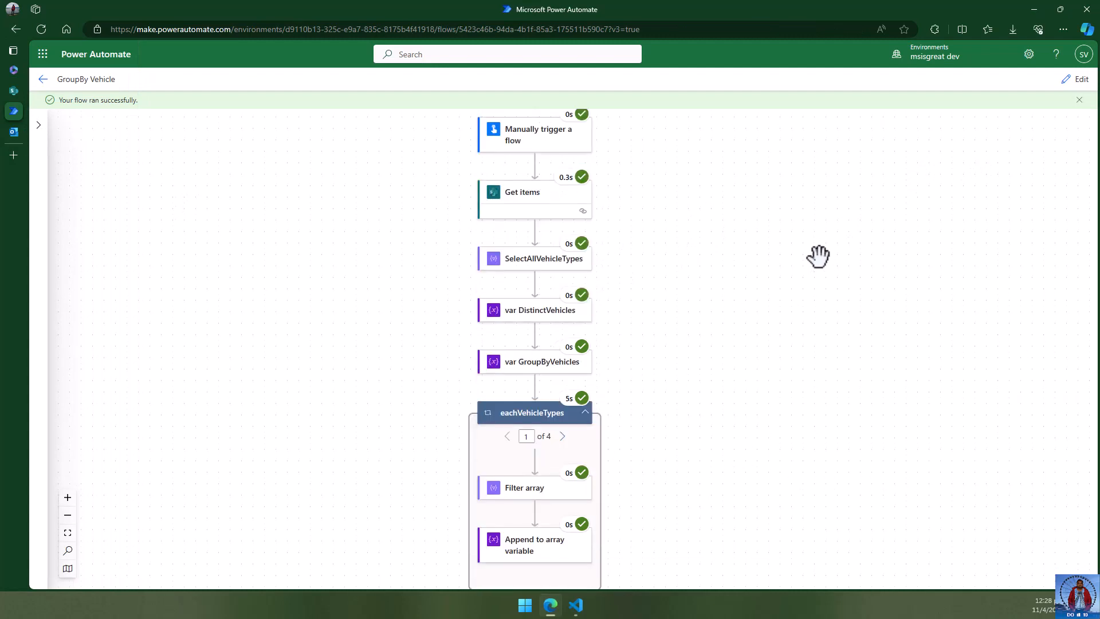
scroll(819, 256, "up", 1)
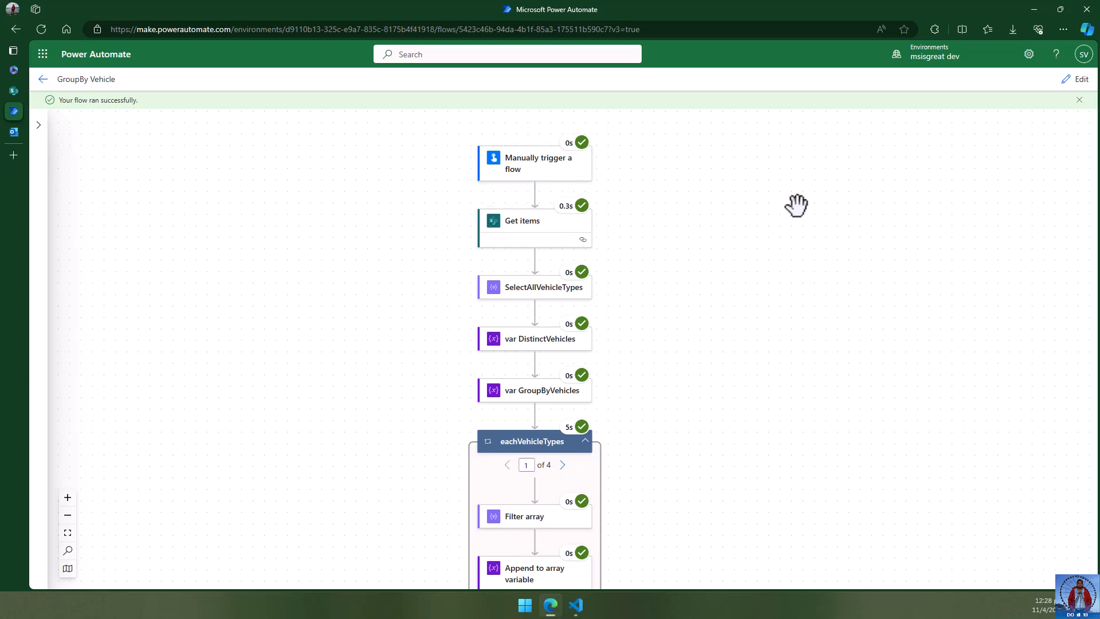
scroll(797, 205, "down", 1)
left_click(531, 200)
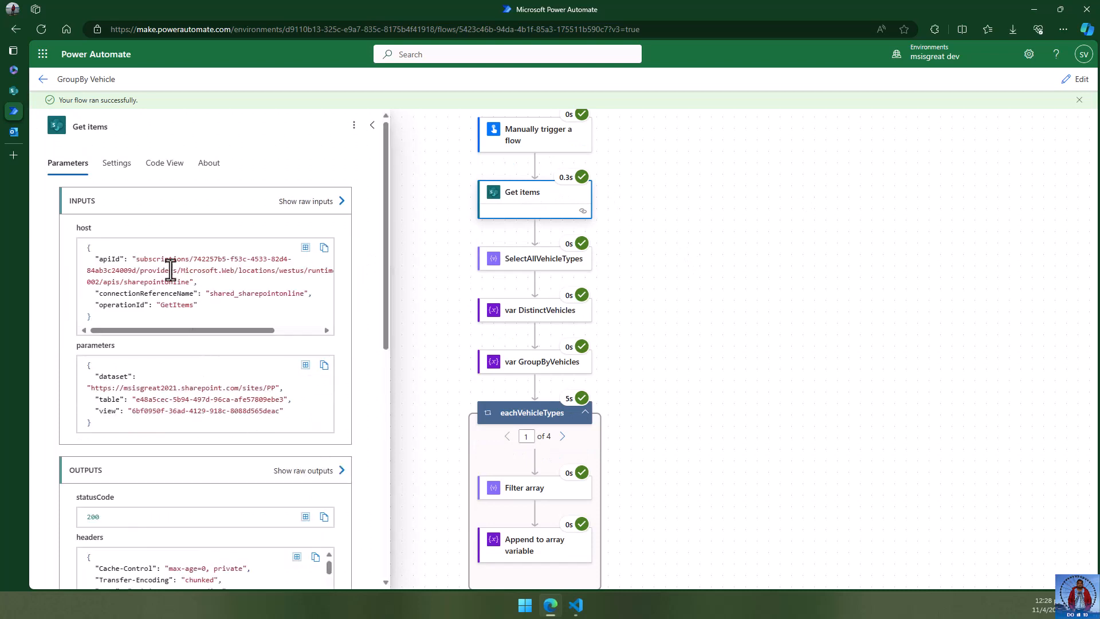
scroll(194, 375, "down", 1)
scroll(229, 338, "up", 1)
scroll(239, 283, "down", 1)
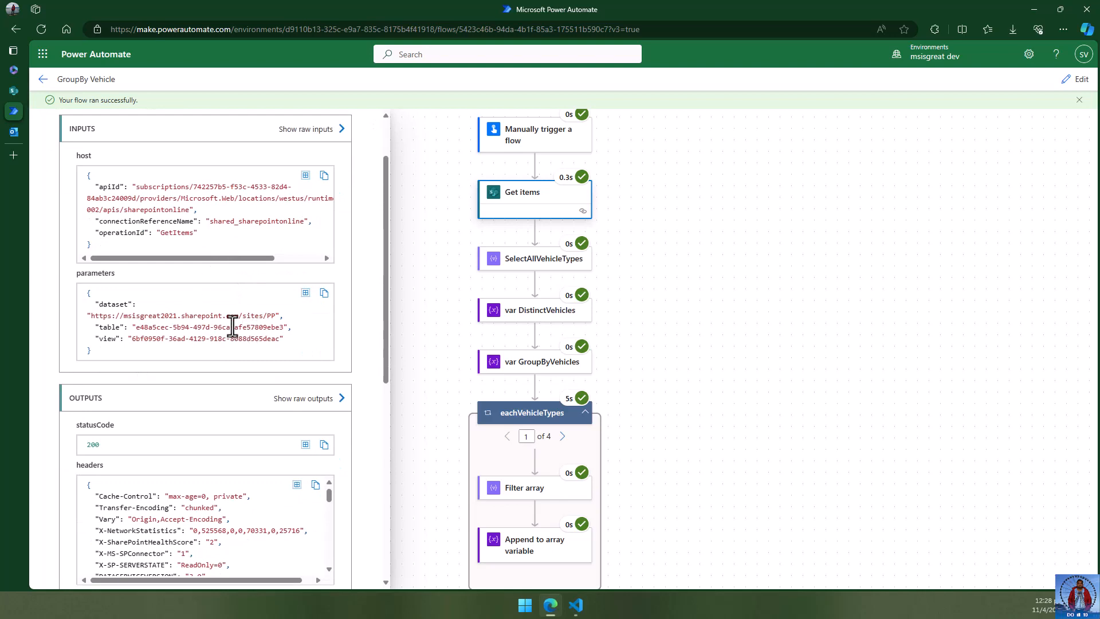
left_click_drag(132, 339, 287, 343)
scroll(220, 362, "down", 4)
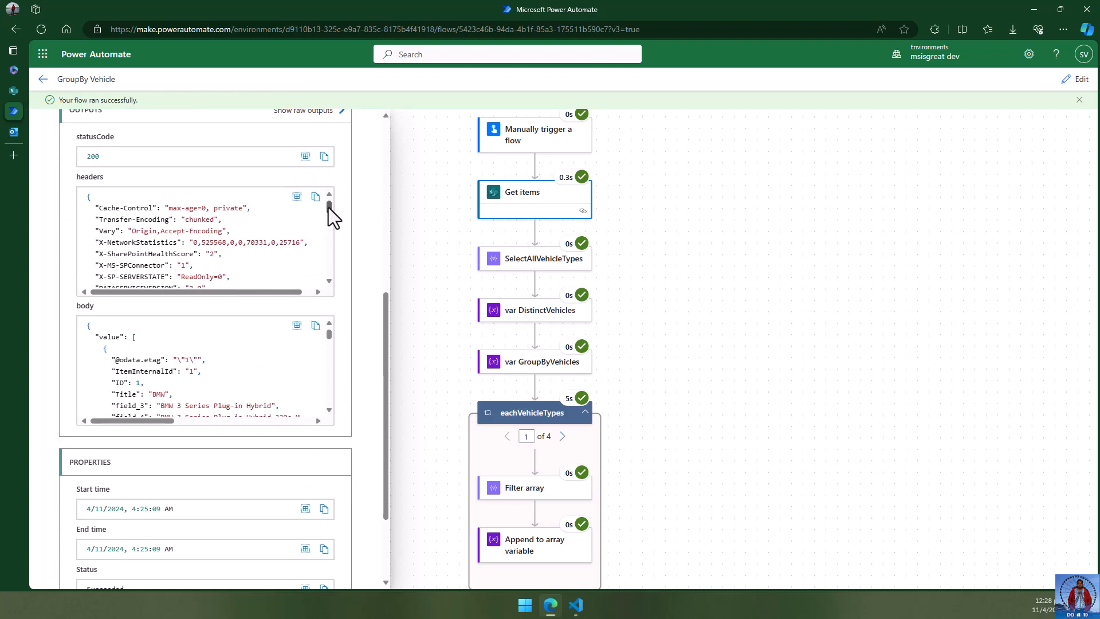
left_click_drag(329, 208, 332, 288)
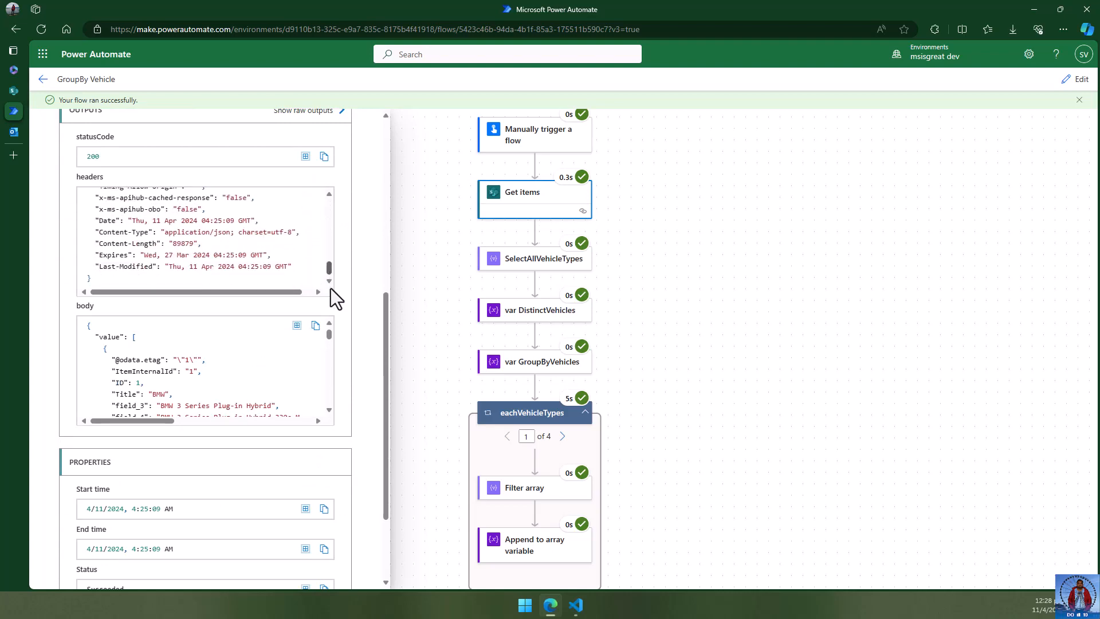
scroll(267, 379, "down", 1)
left_click_drag(331, 336, 333, 360)
scroll(278, 367, "down", 2)
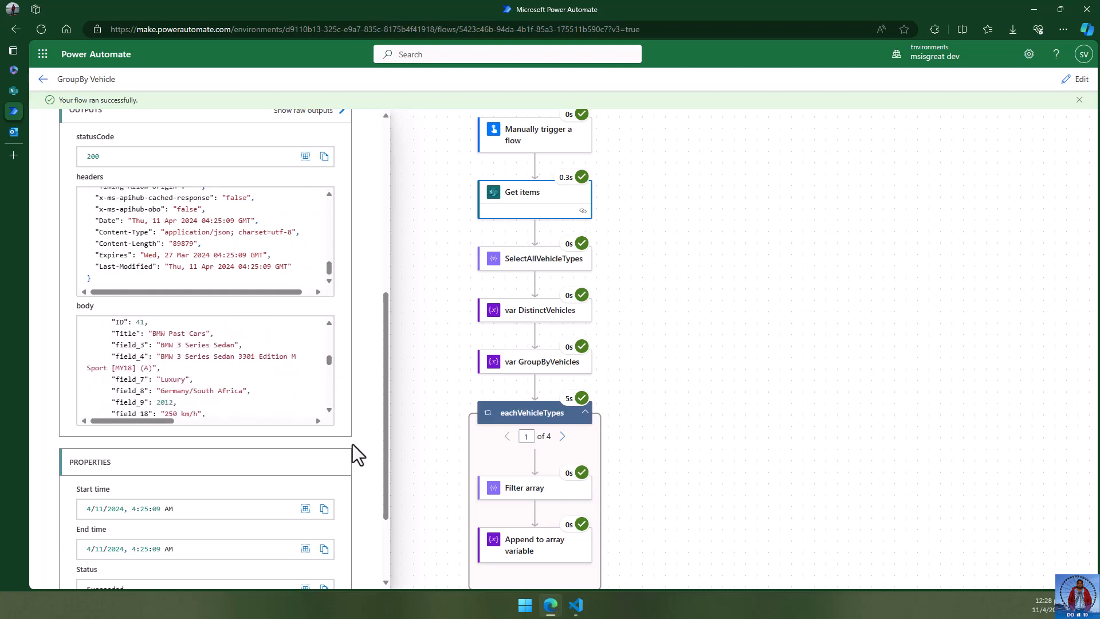
left_click(766, 265)
scroll(812, 208, "down", 2)
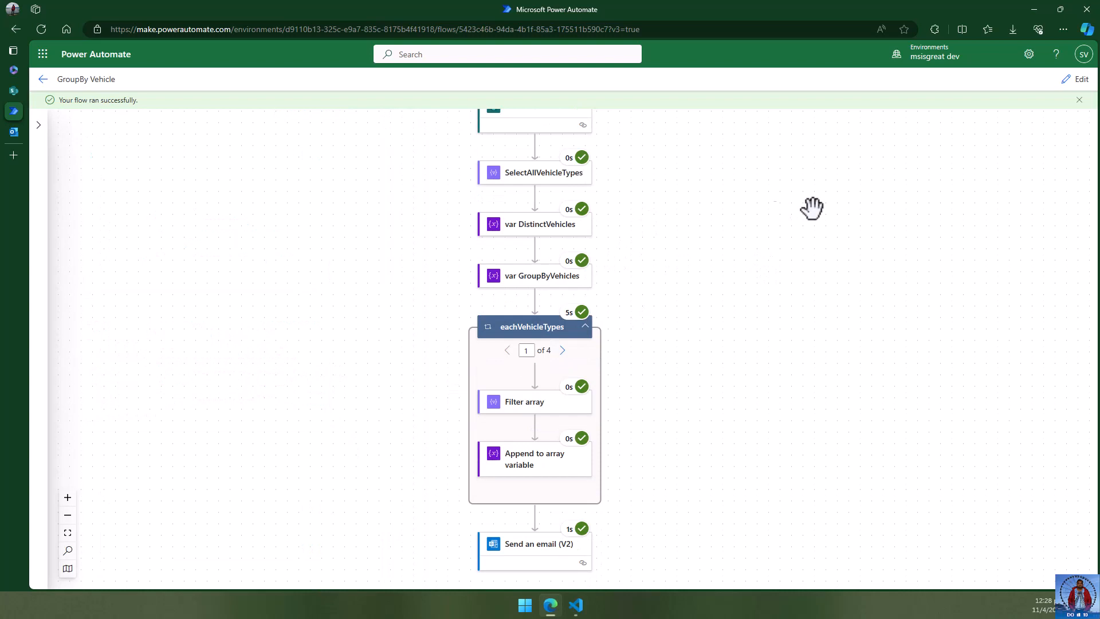
- Open SelectAllVehicleTypes' run details and scroll through its vehicle-type outputs
left_click(530, 175)
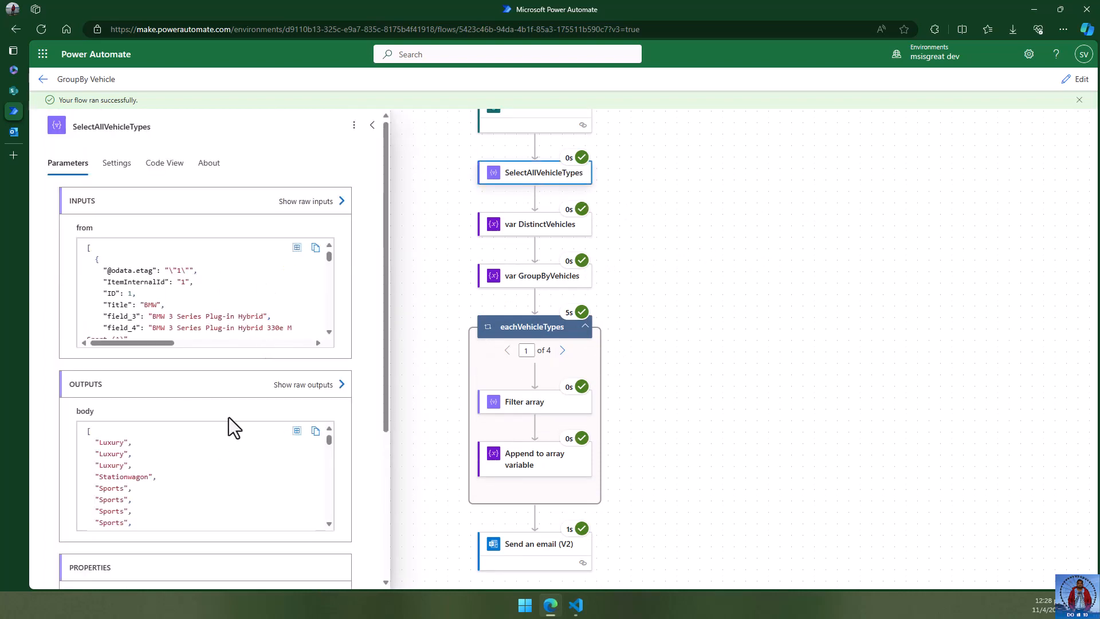
scroll(222, 458, "down", 5)
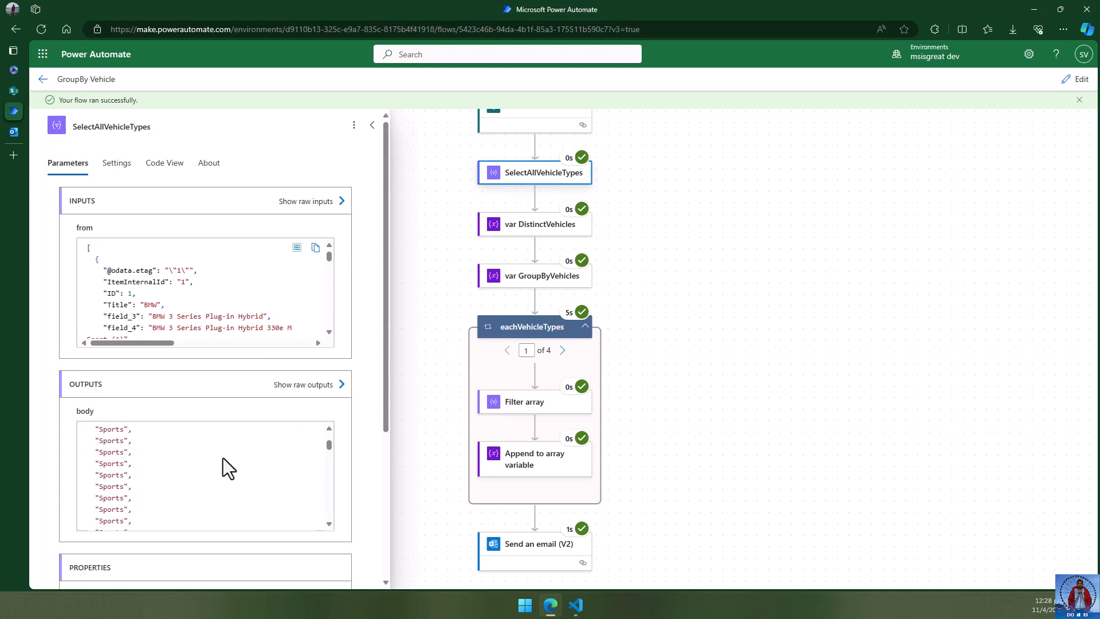
scroll(223, 458, "down", 5)
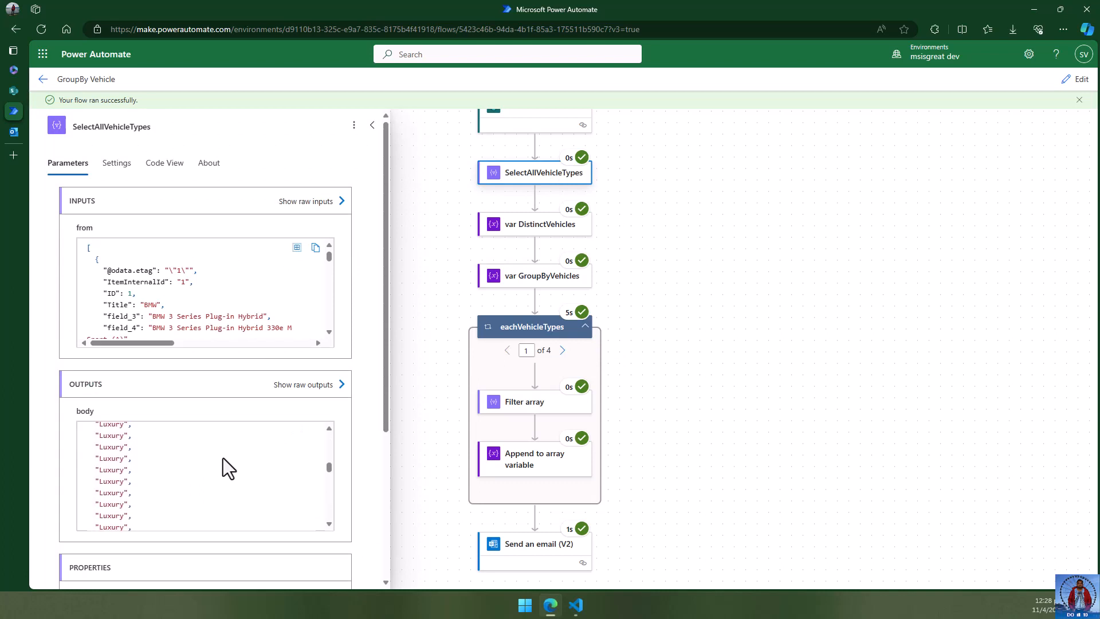
scroll(223, 459, "down", 3)
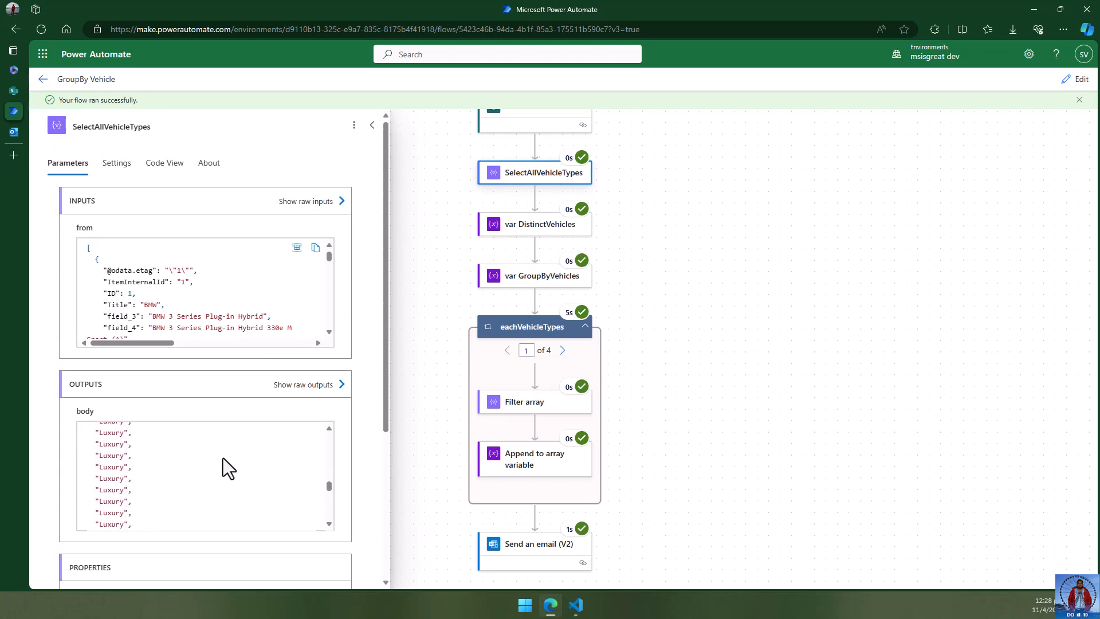
scroll(222, 458, "up", 5)
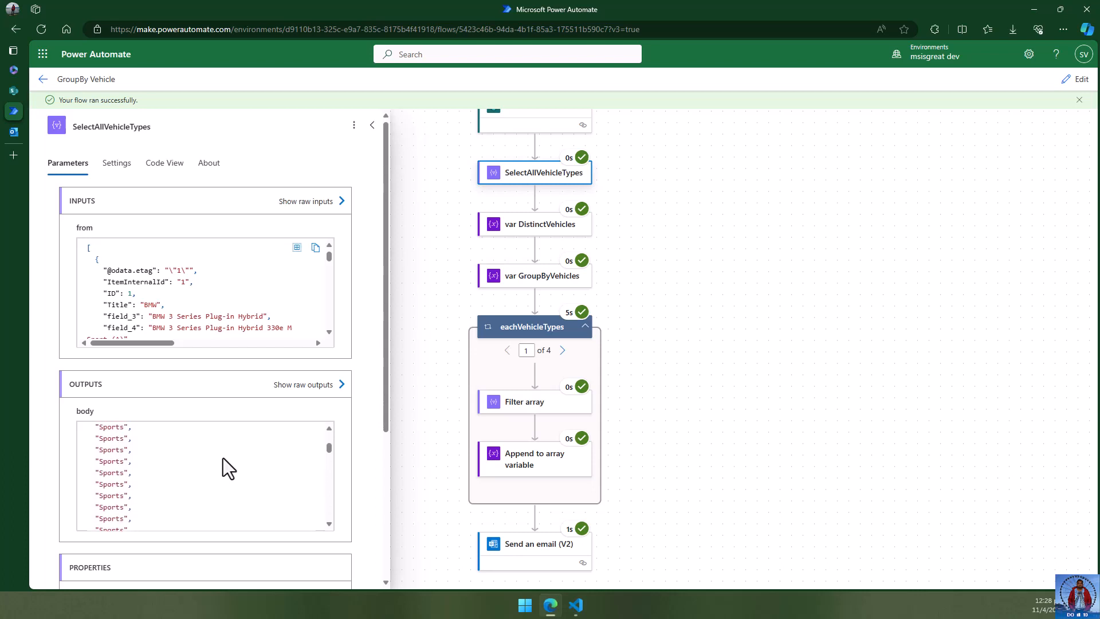
scroll(223, 459, "up", 3)
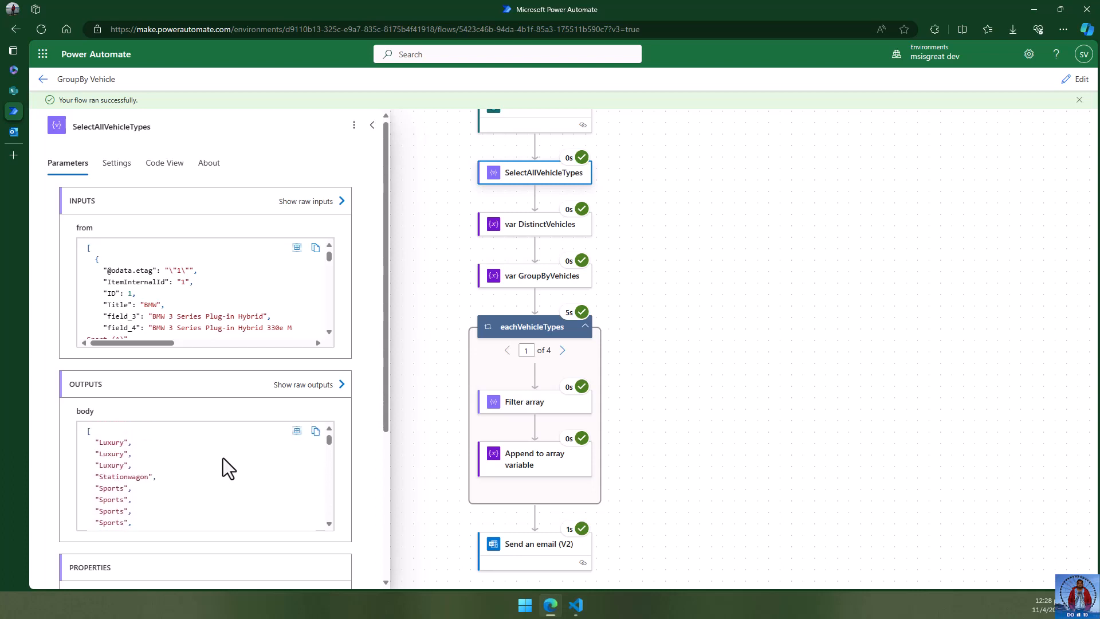
- Check var GroupByVehicles' raw inputs showing an Array named GroupByVehicles, then close them
left_click(524, 281)
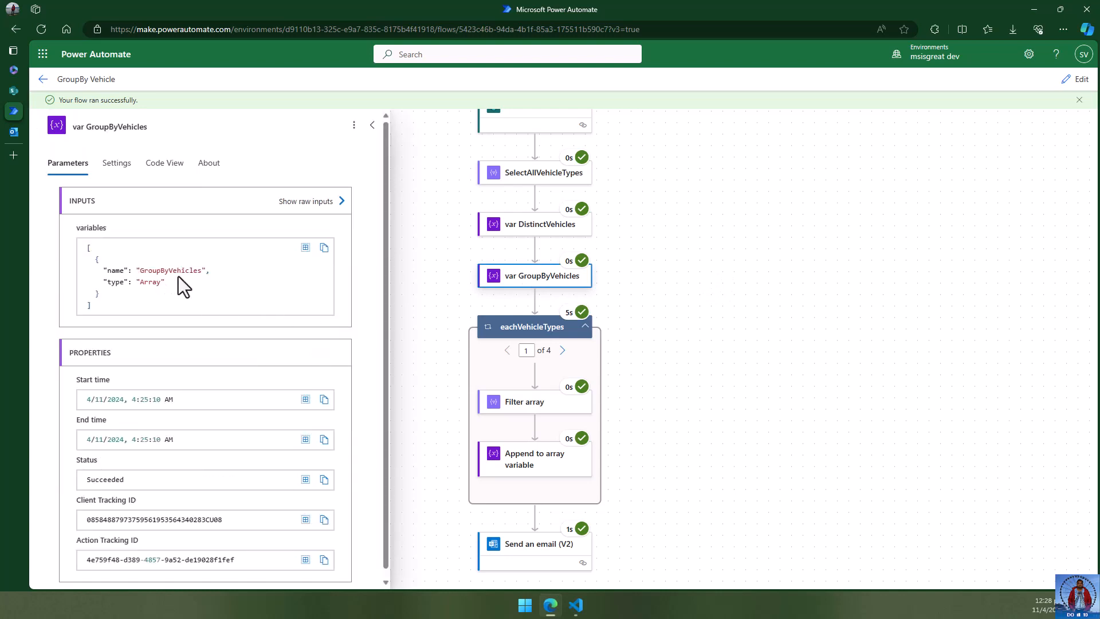
left_click(303, 203)
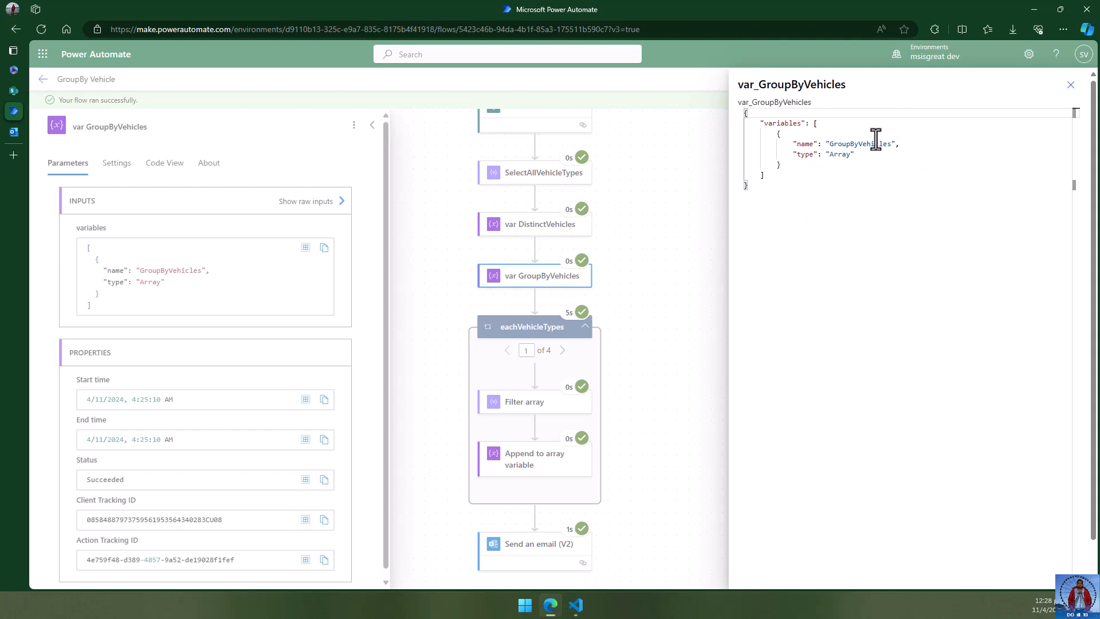
left_click(1070, 84)
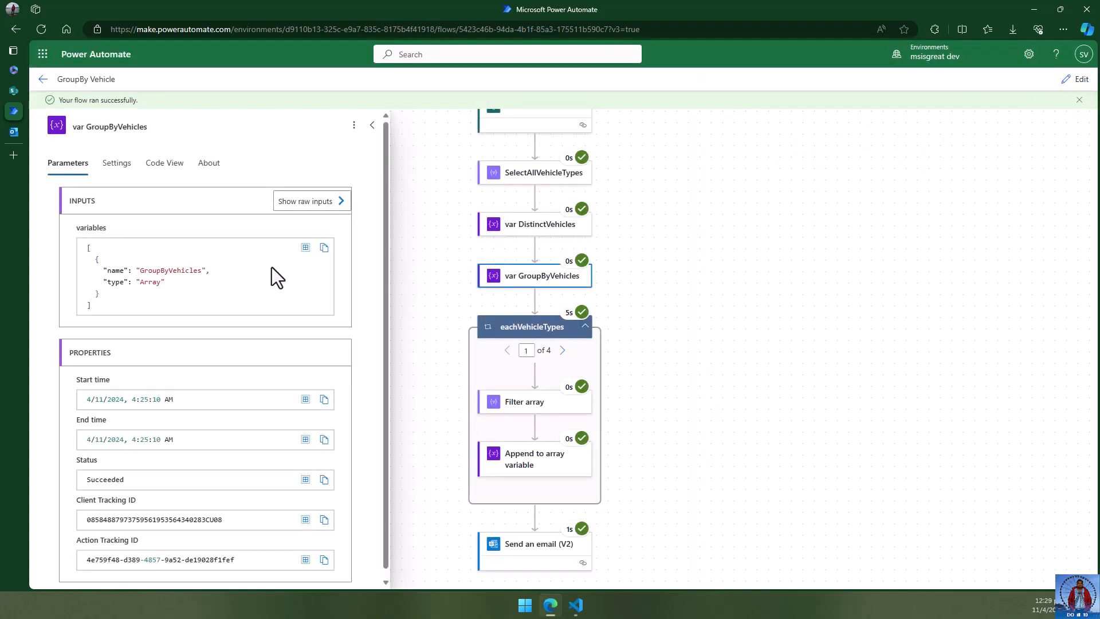
scroll(267, 335, "down", 1)
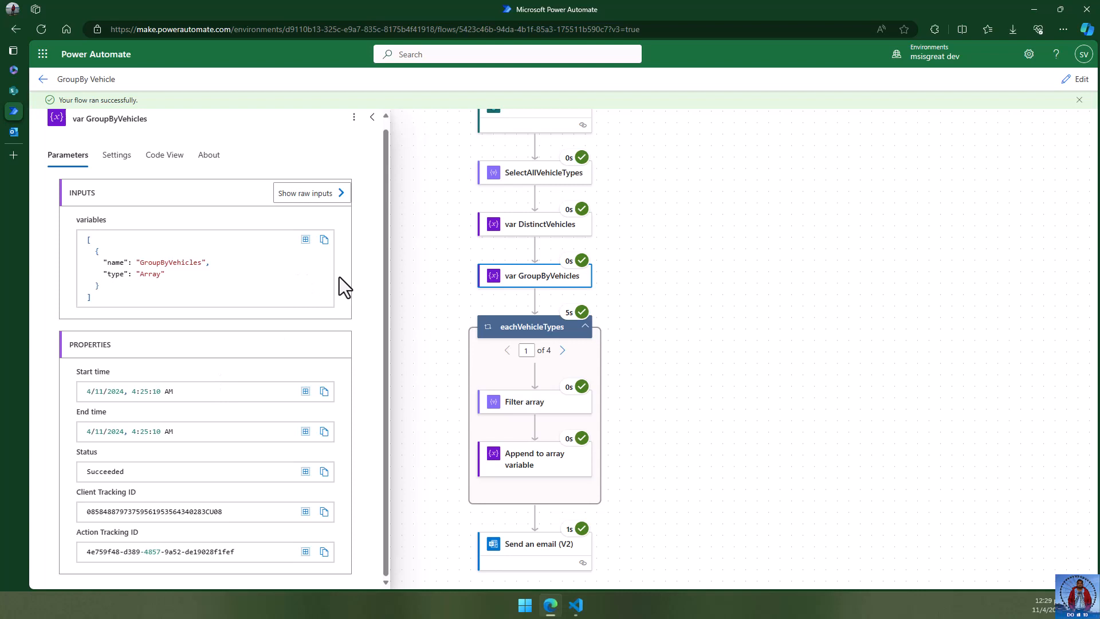
- Open the eachVehicleTypes loop's run details and highlight its four vehicle types in foreachItems
left_click(703, 251)
scroll(771, 320, "down", 1)
scroll(771, 319, "down", 2)
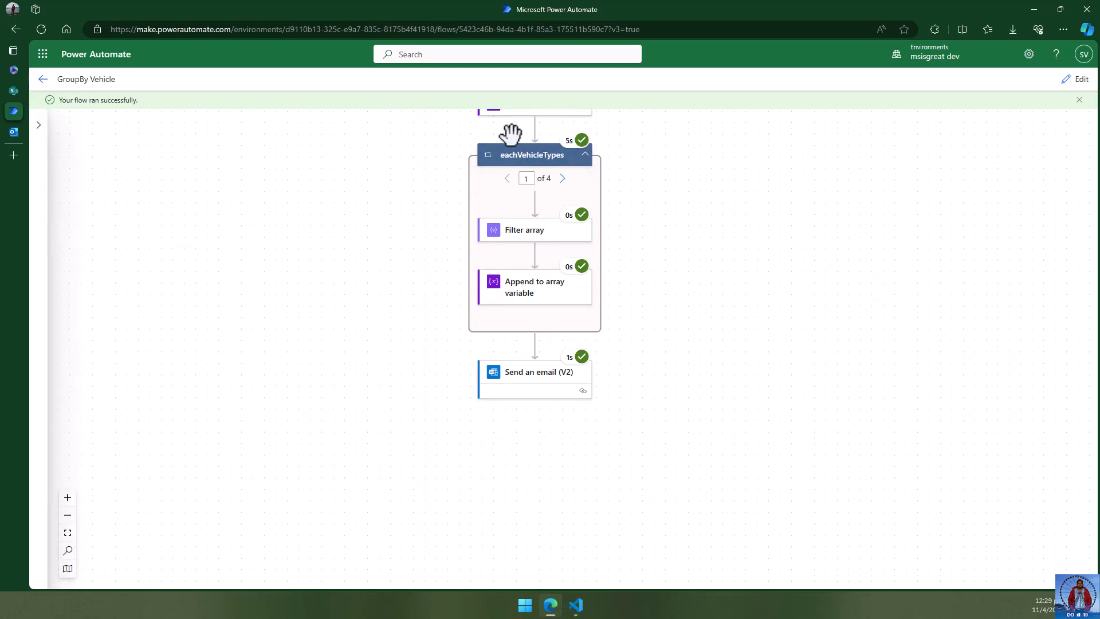
left_click(541, 157)
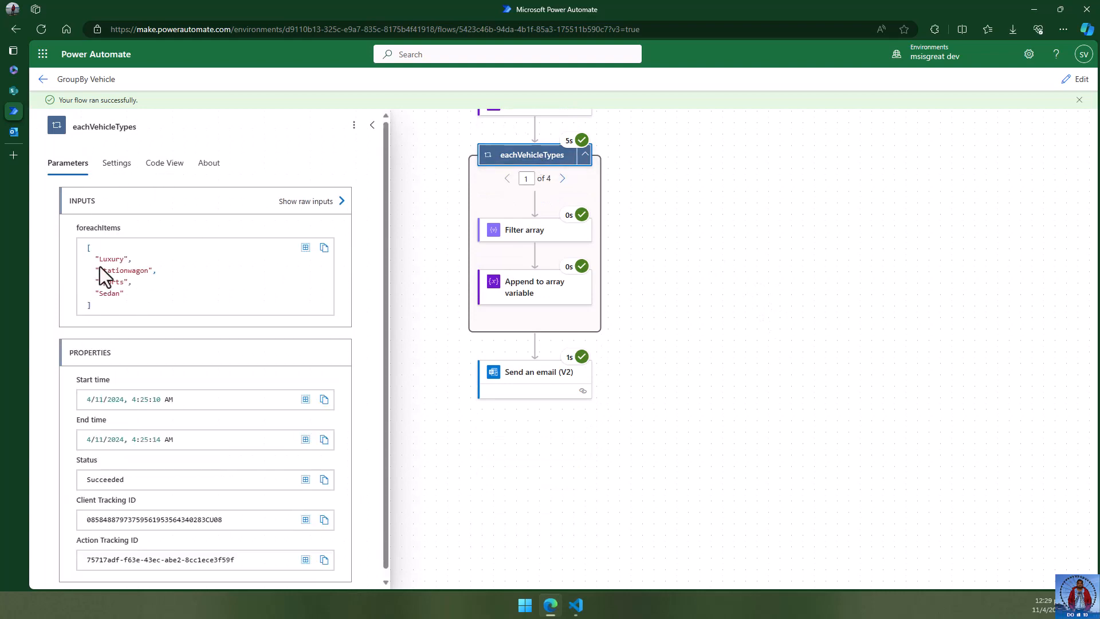
left_click_drag(88, 249, 178, 301)
left_click(233, 274)
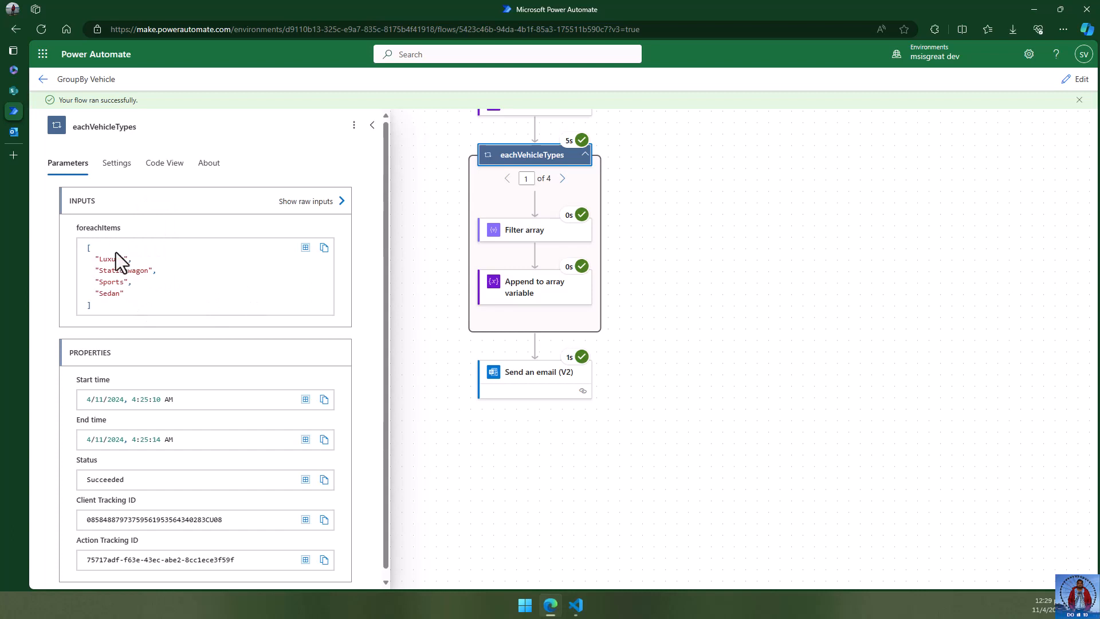
left_click(745, 257)
- Review Filter array's inputs and outputs for Luxury, the BMW records, then close its details
left_click(524, 232)
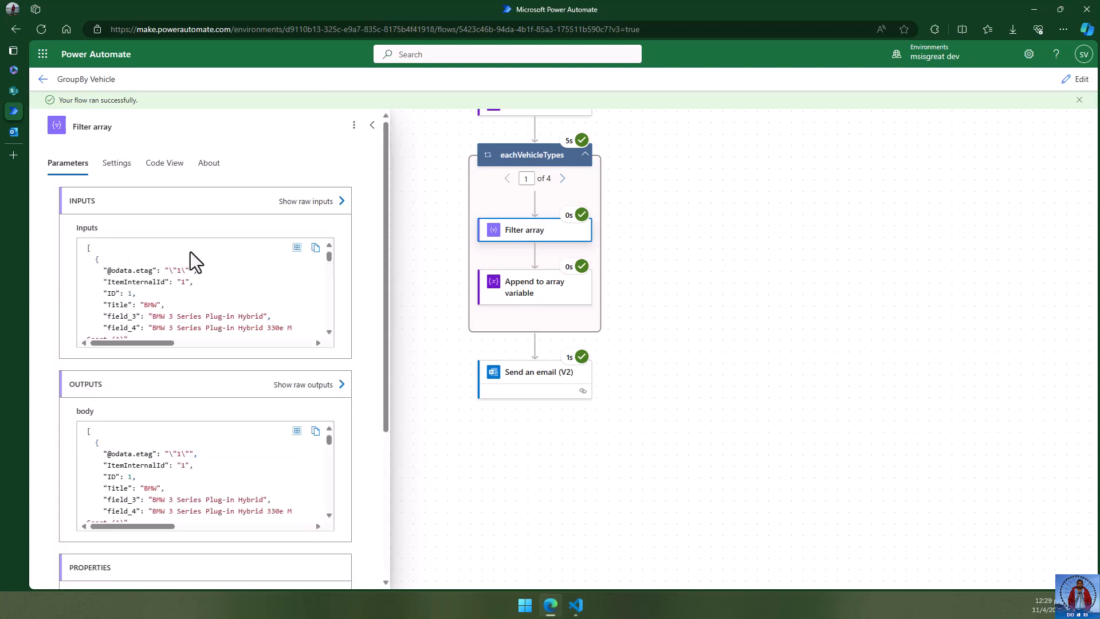
scroll(240, 288, "down", 2)
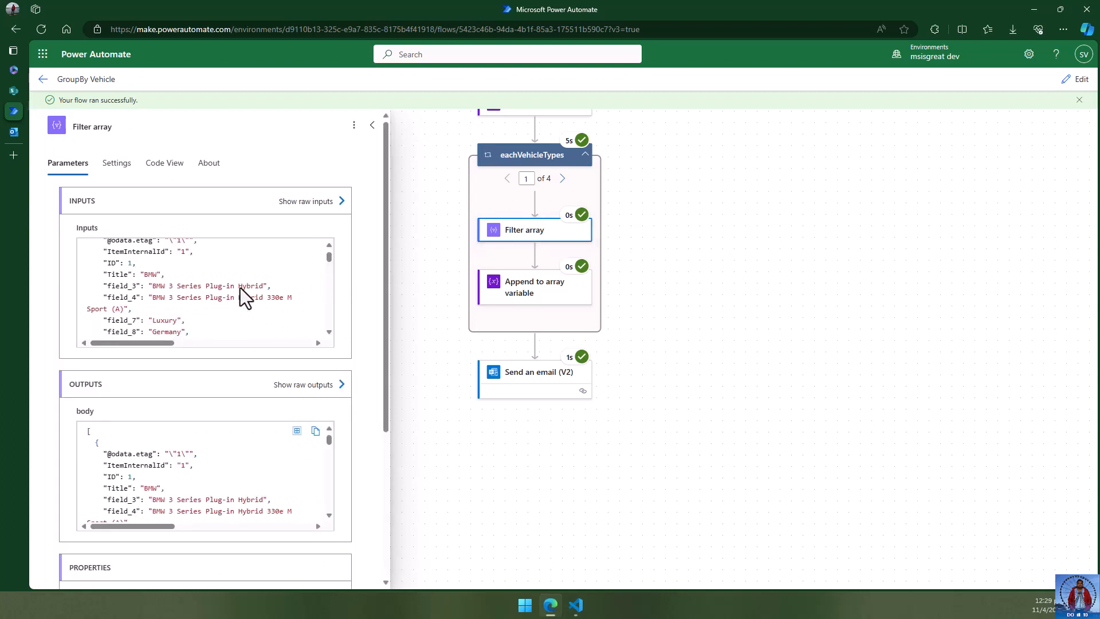
scroll(239, 288, "down", 2)
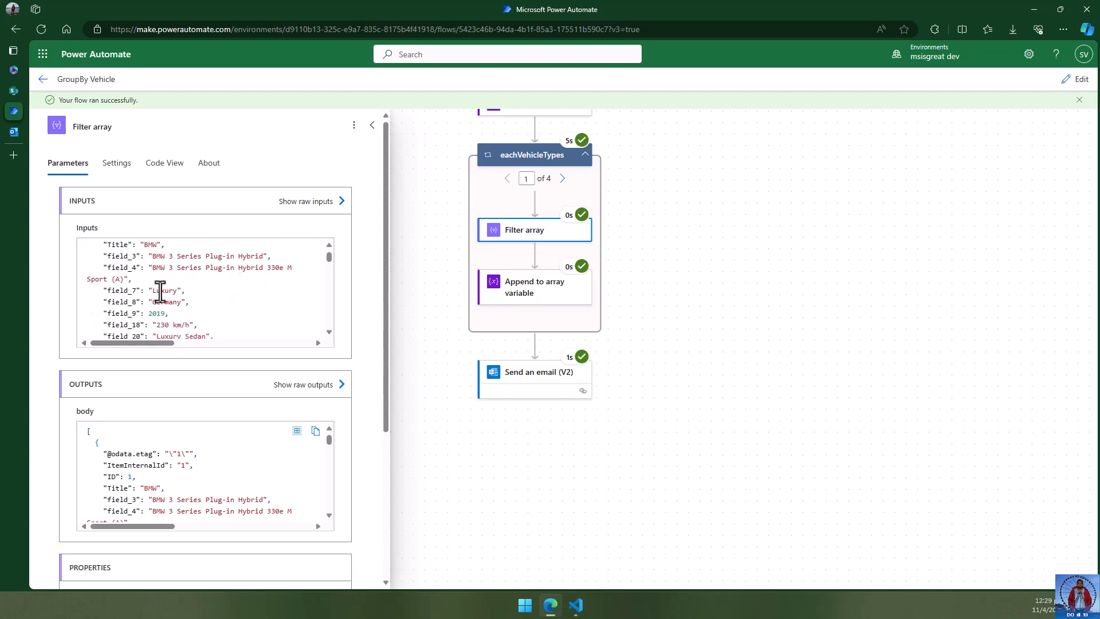
double_click(160, 291)
left_click(260, 306)
scroll(215, 275, "down", 2)
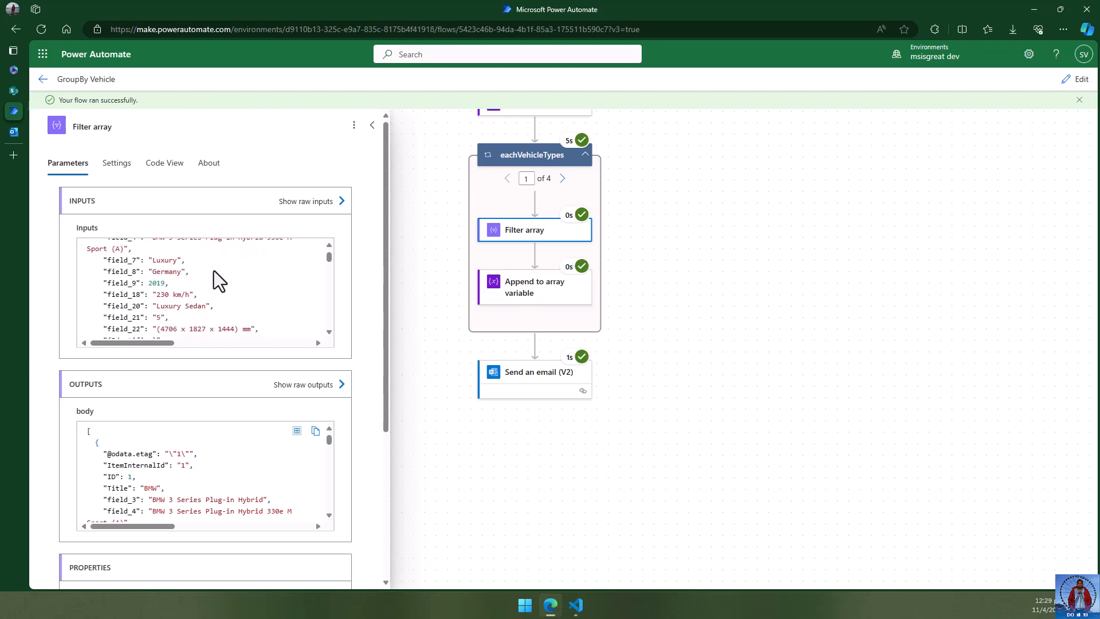
scroll(214, 270, "down", 1)
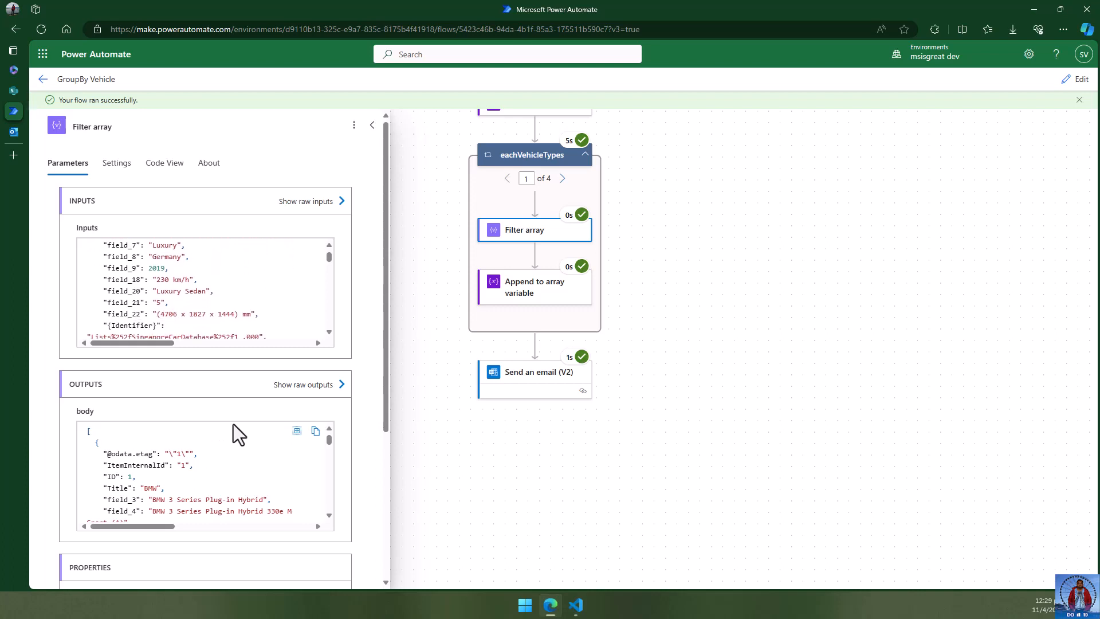
scroll(232, 424, "down", 3)
scroll(232, 424, "down", 2)
scroll(242, 433, "down", 2)
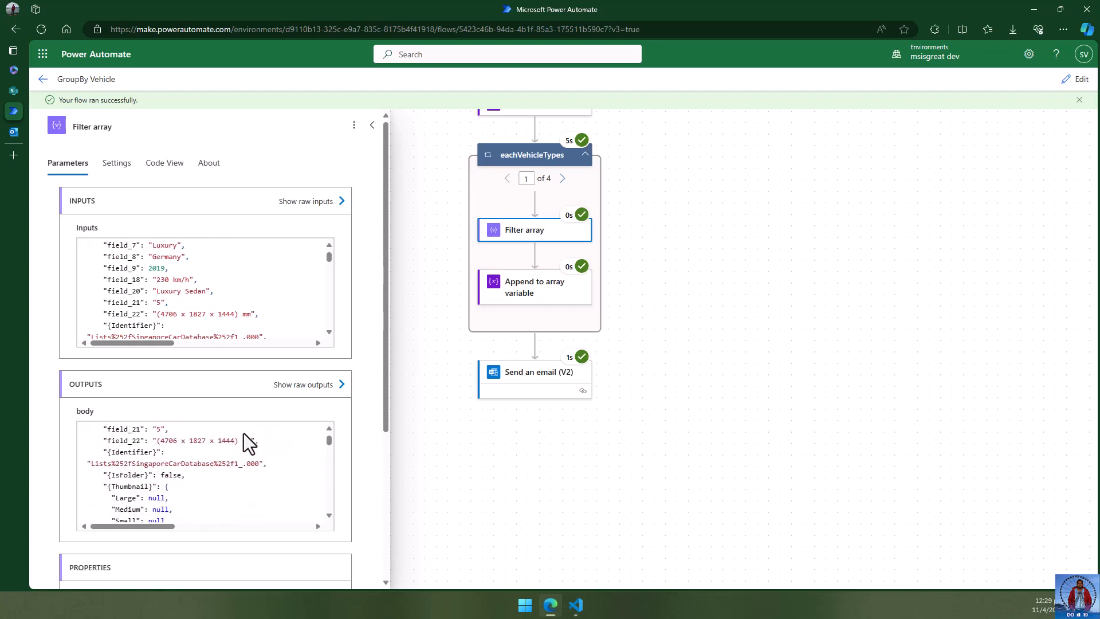
scroll(239, 395, "down", 2)
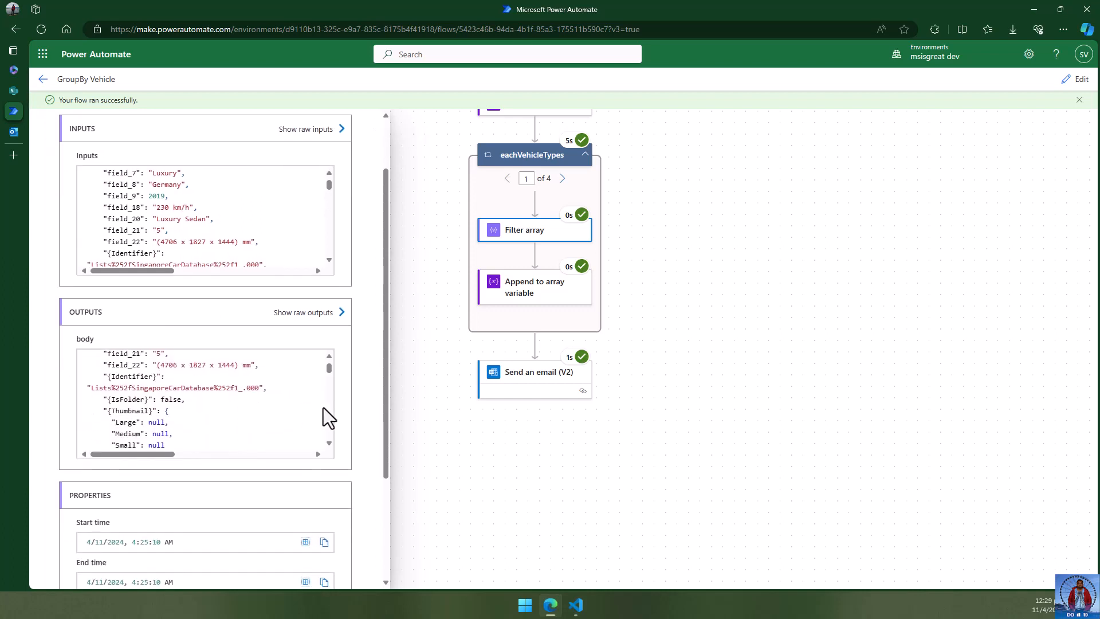
scroll(273, 406, "down", 2)
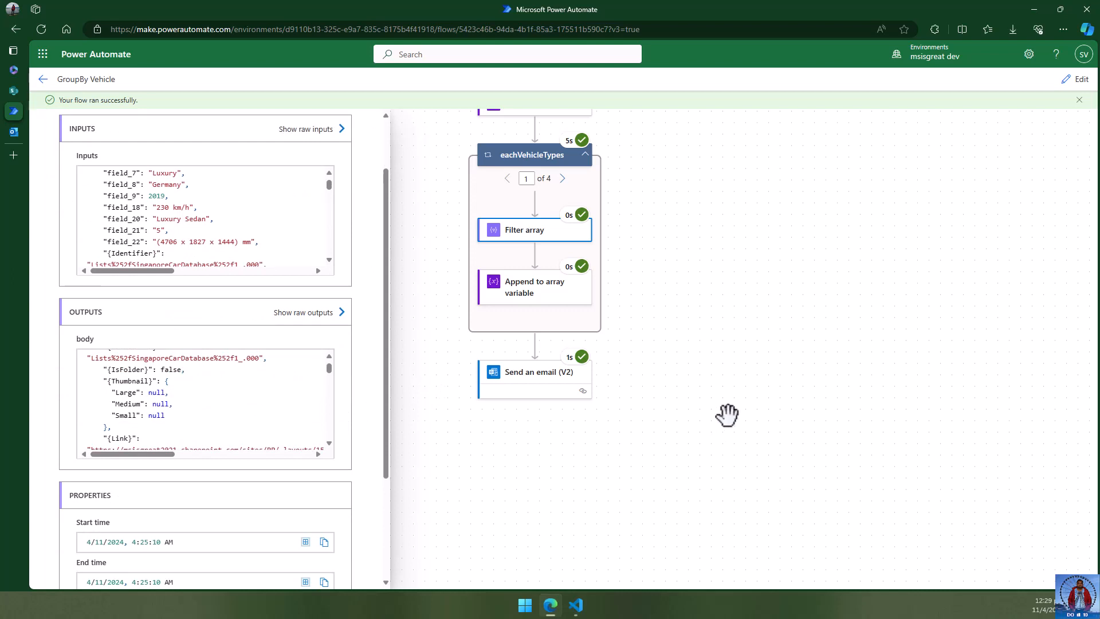
left_click(698, 326)
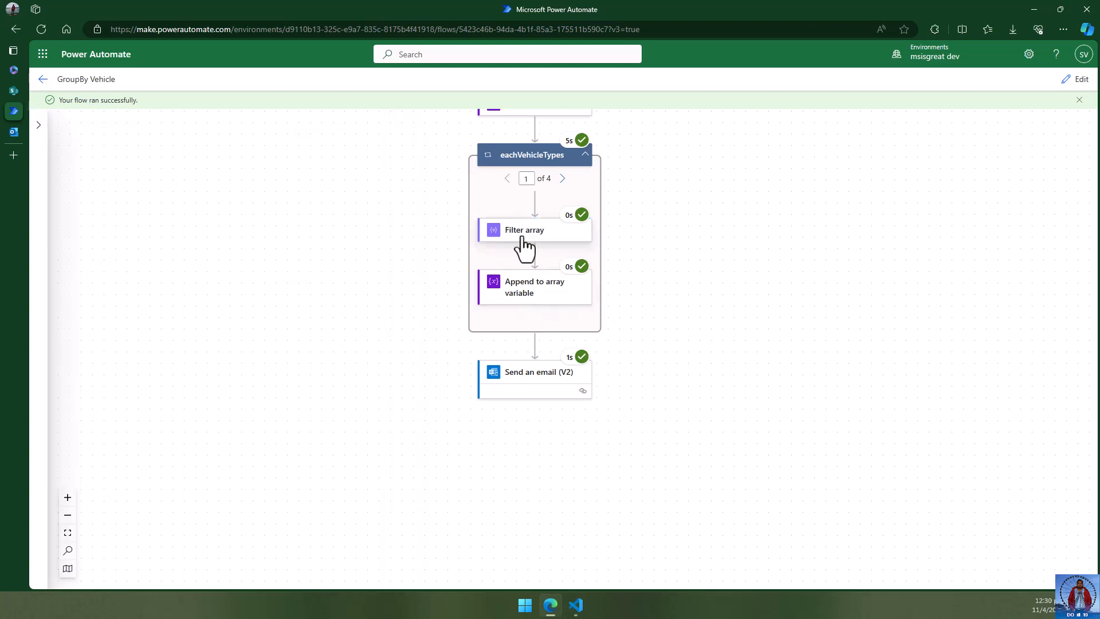
left_click(532, 295)
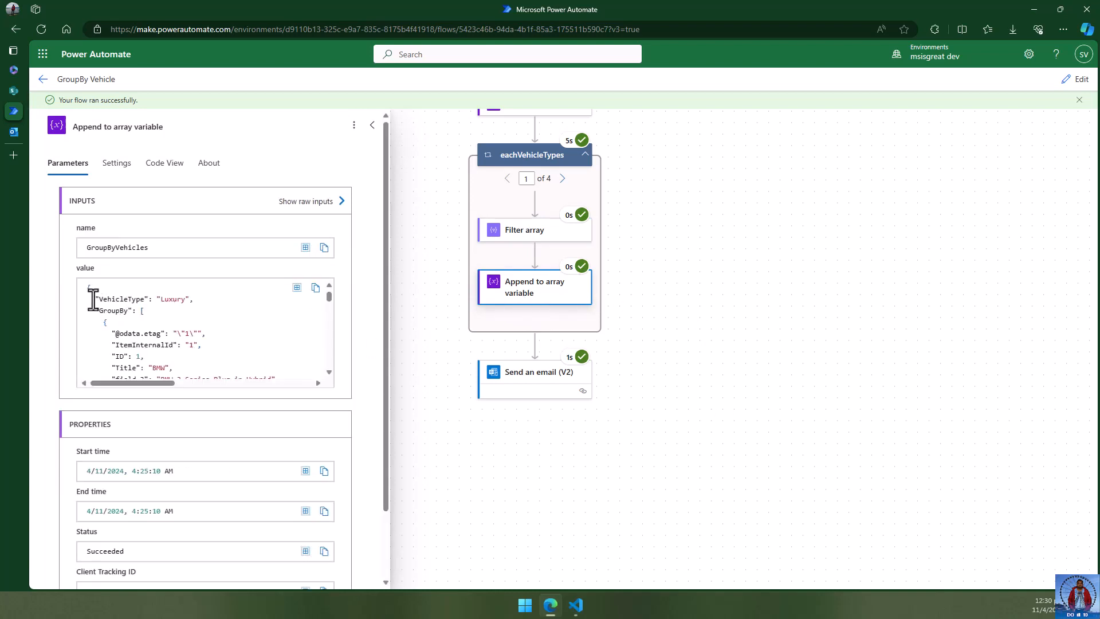
left_click_drag(95, 298, 222, 335)
left_click(173, 315)
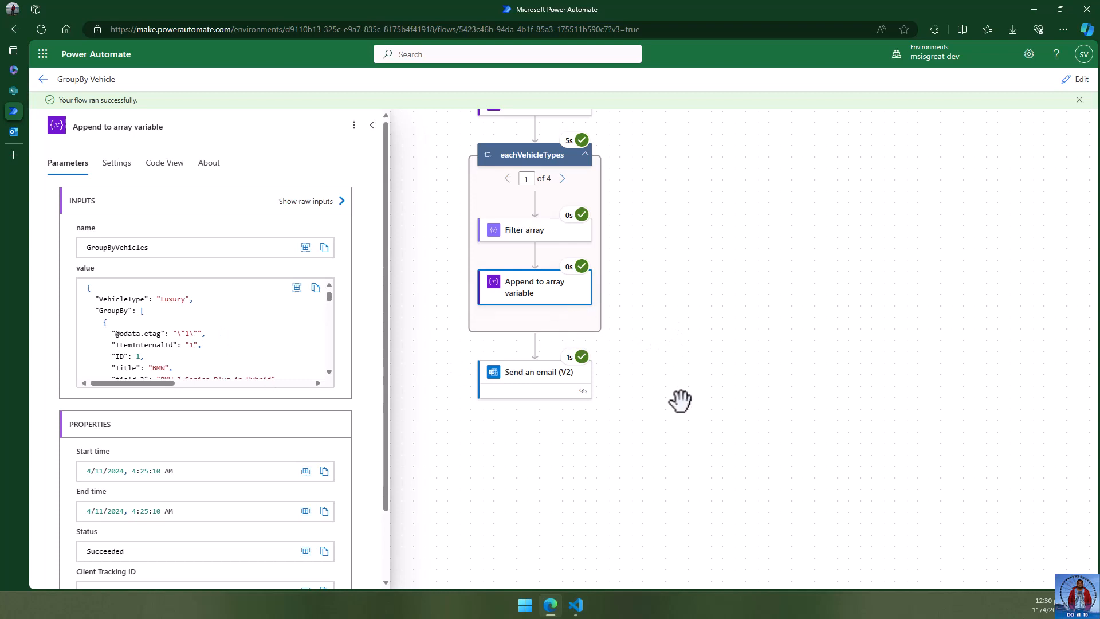
scroll(308, 413, "down", 2)
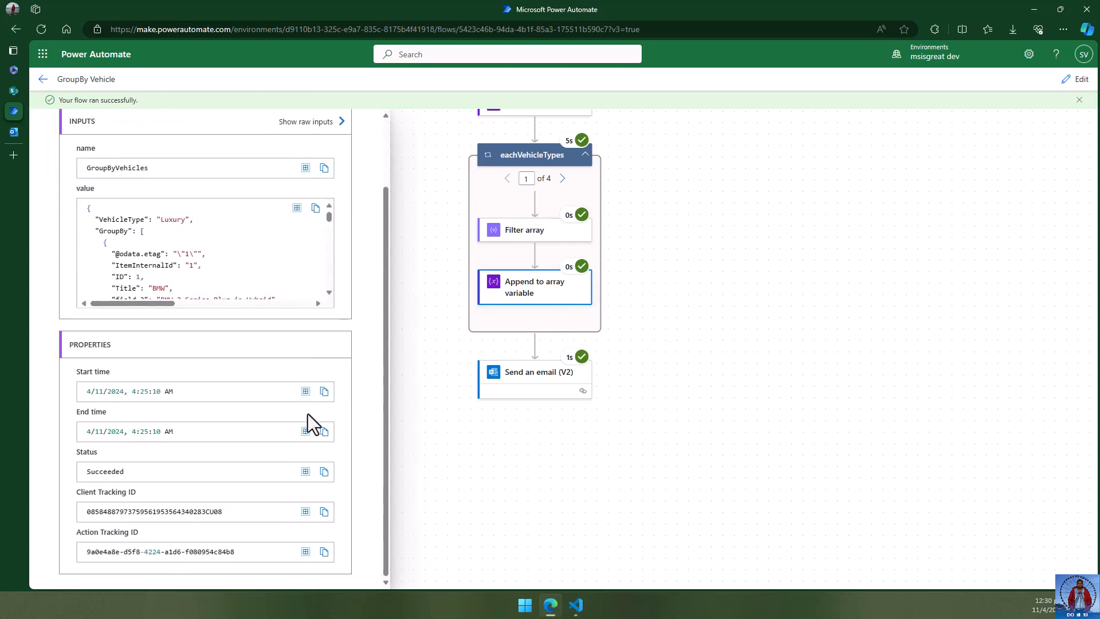
scroll(310, 415, "up", 2)
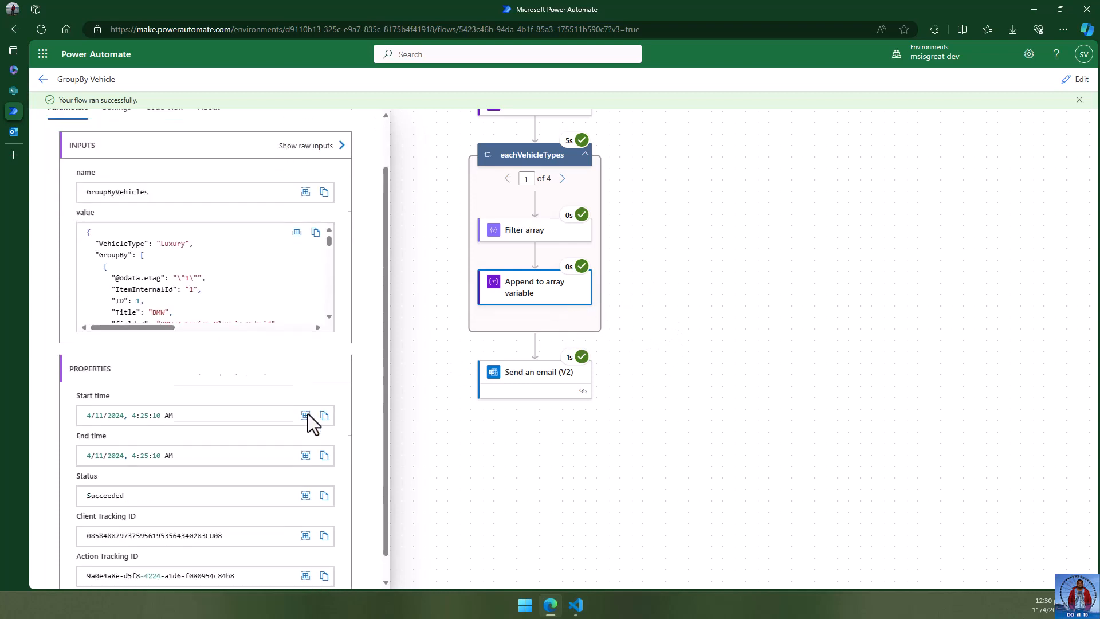
left_click(527, 385)
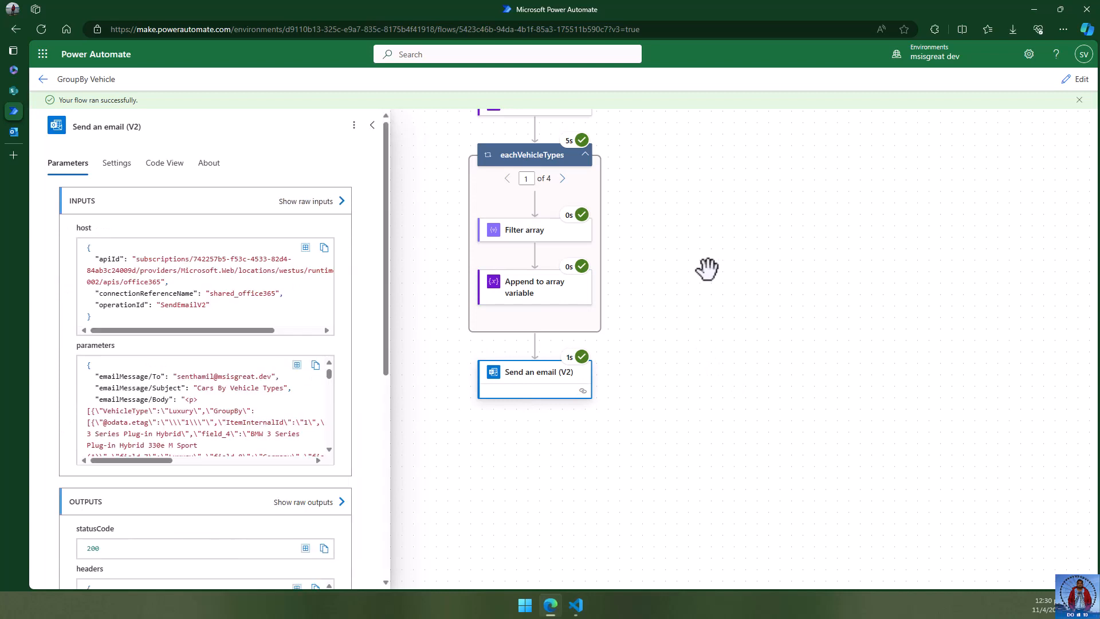
left_click(698, 253)
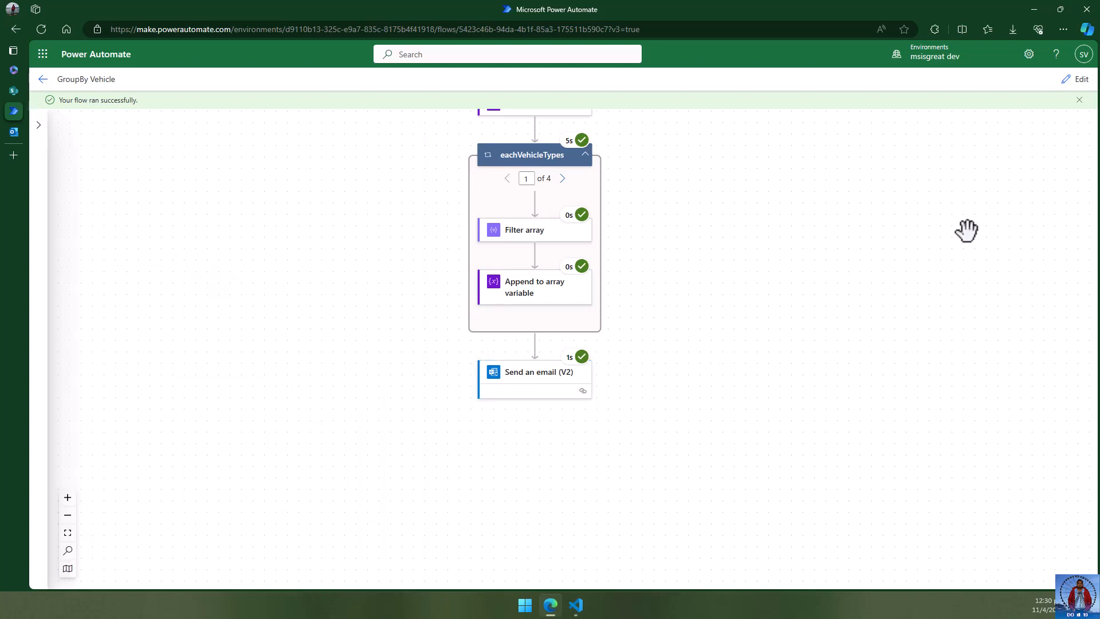
- Pan over the succeeded run steps and dismiss the 'Your flow ran successfully' banner
left_click_drag(845, 206, 865, 291)
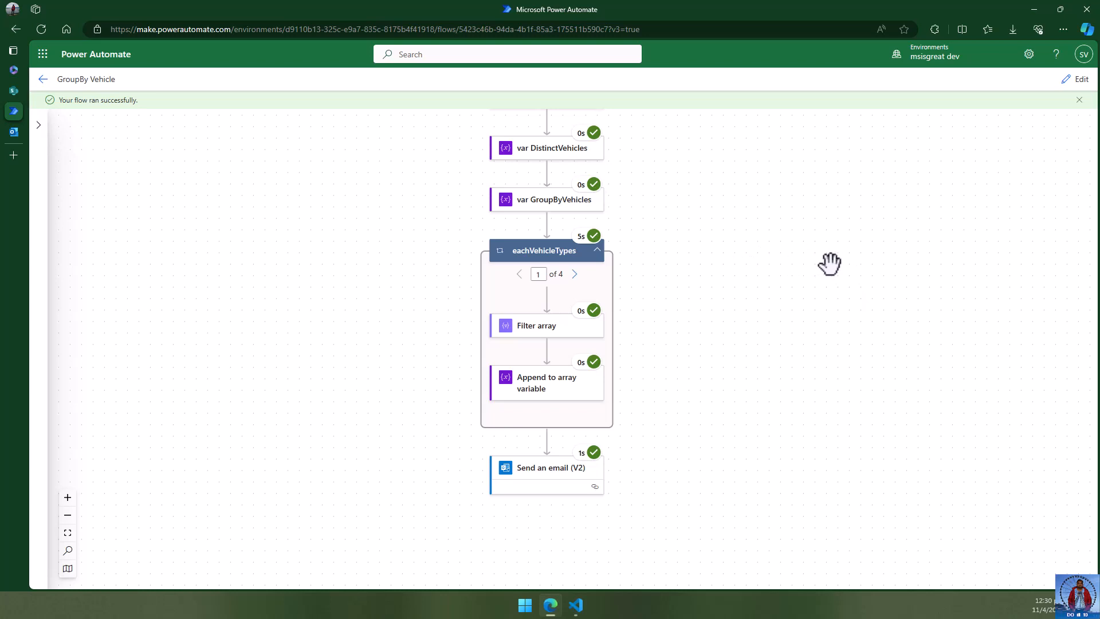
scroll(829, 264, "up", 1)
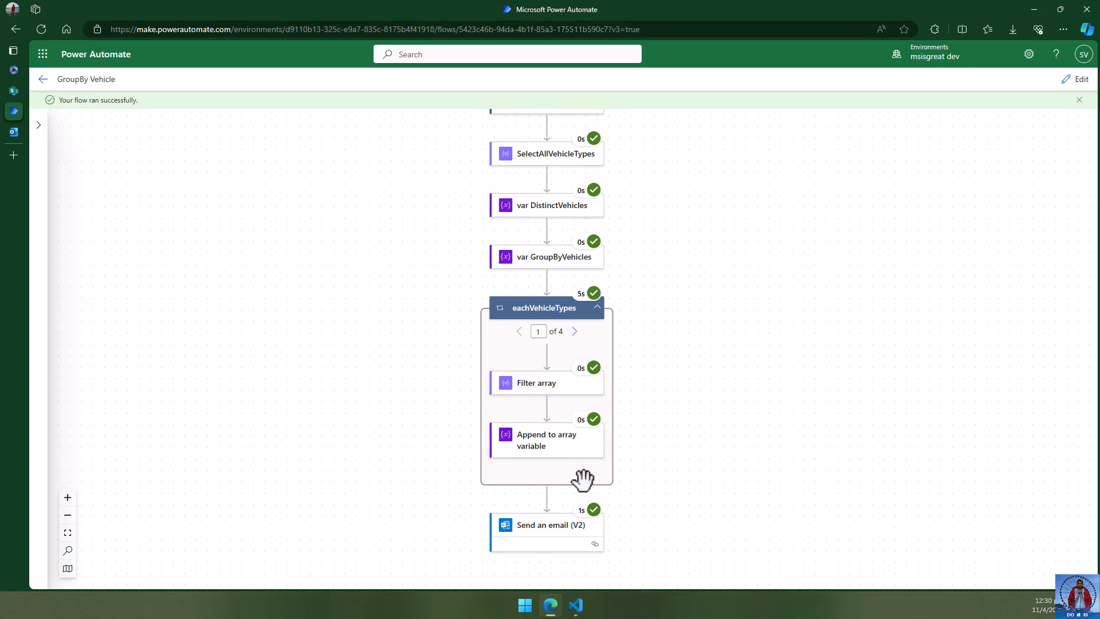
scroll(754, 349, "down", 1)
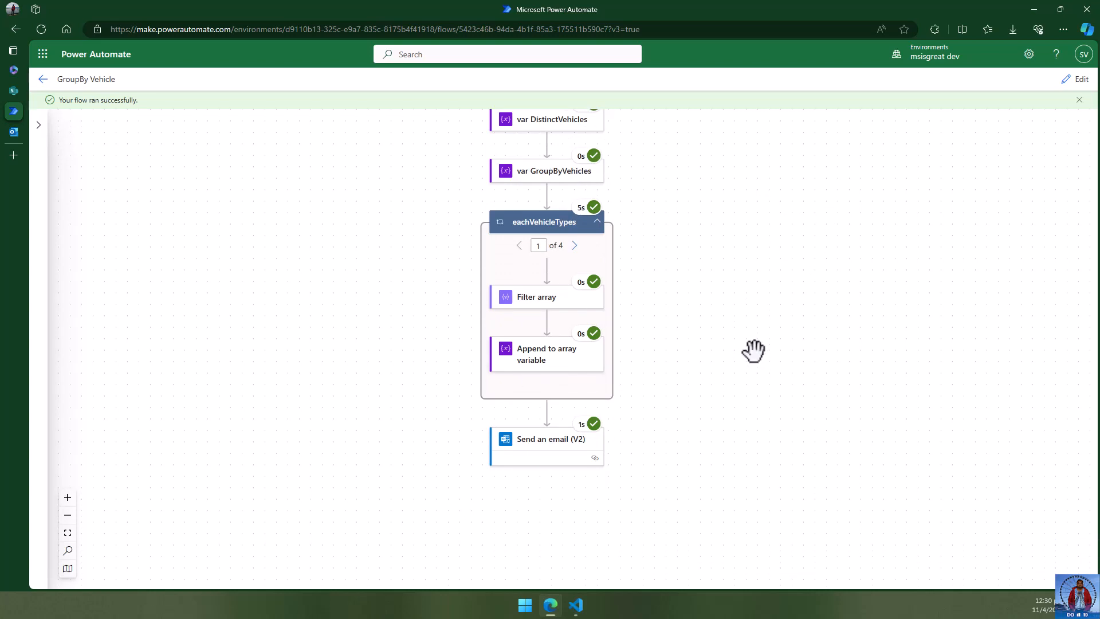
scroll(754, 349, "up", 4)
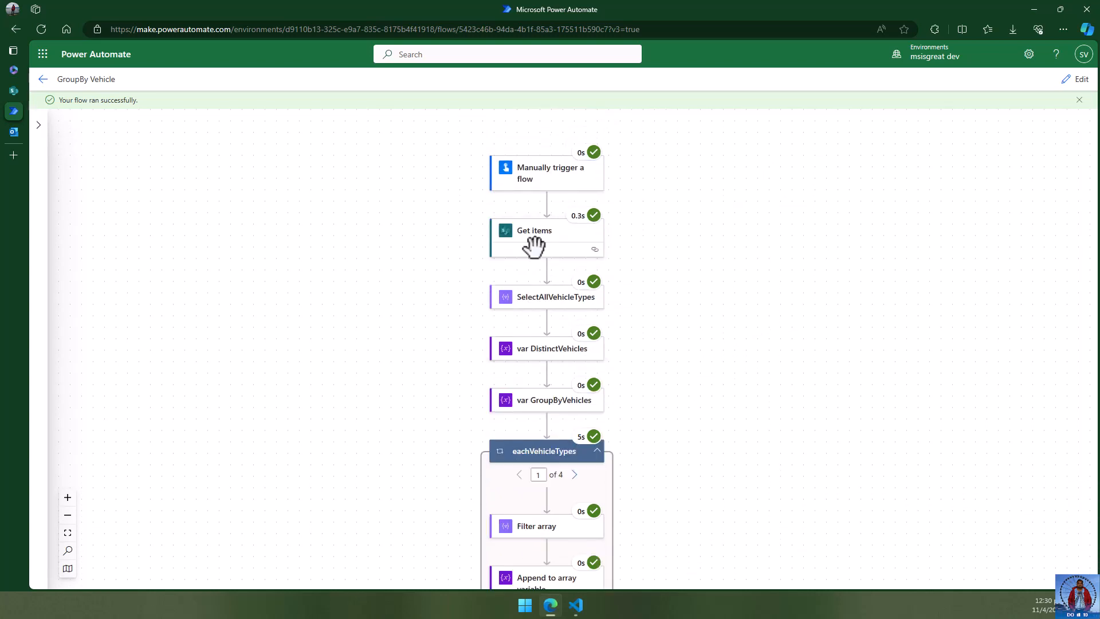
scroll(742, 409, "down", 2)
scroll(742, 409, "down", 1)
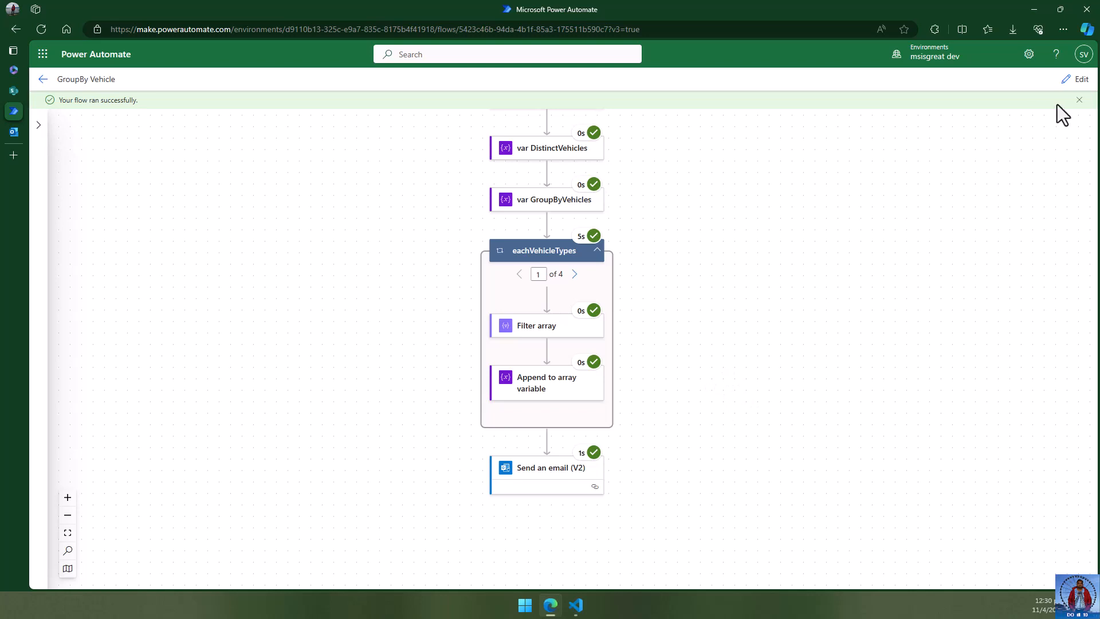
left_click(1079, 99)
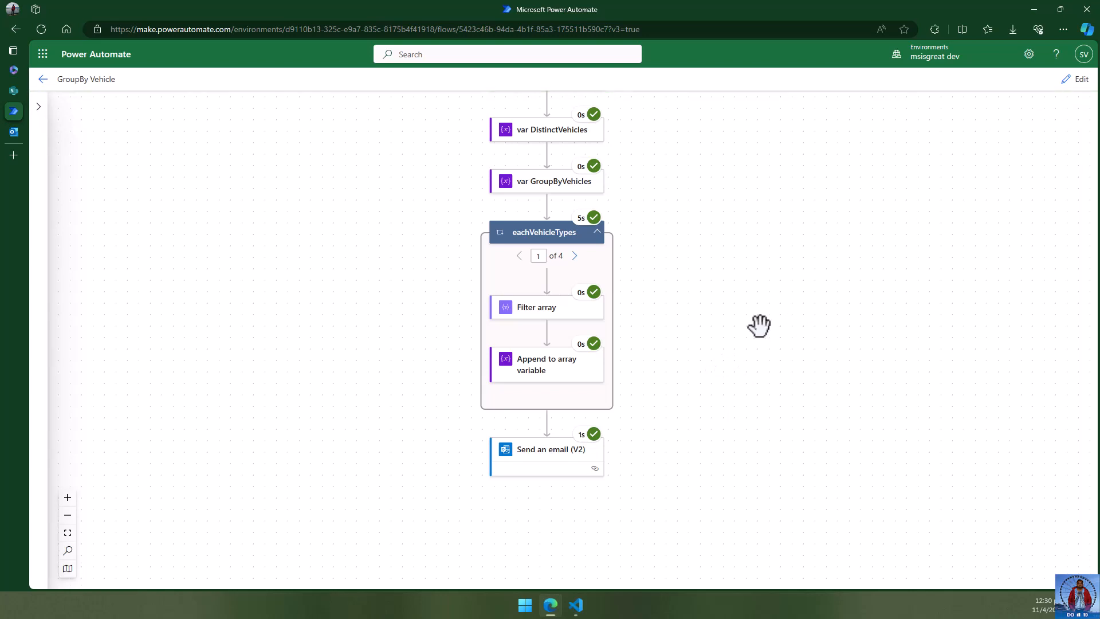